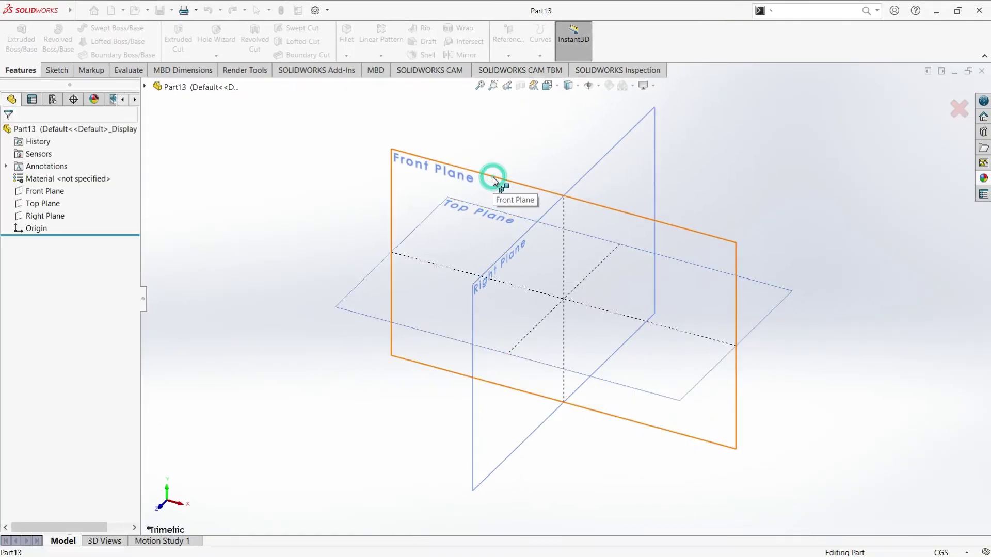
Pick the Front Plane for the first sketch, viewed face-on
left_click(494, 177)
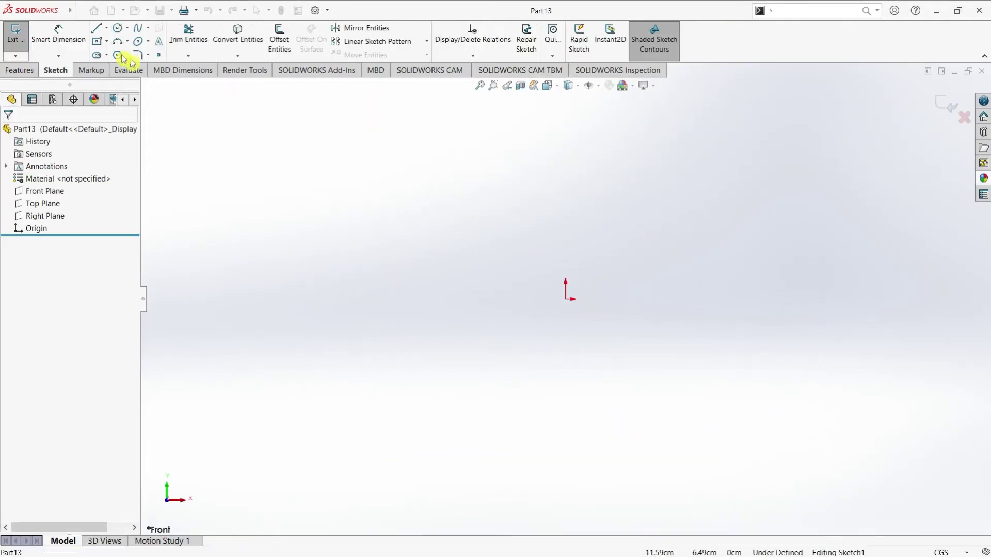
Draw a small circle and a larger concentric circle, both centred on the origin
left_click(118, 28)
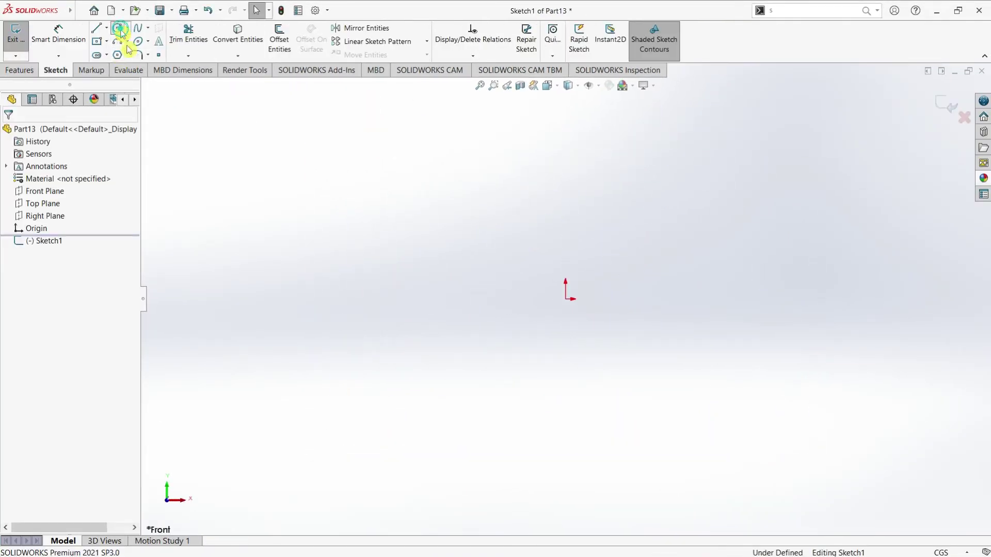
left_click(565, 300)
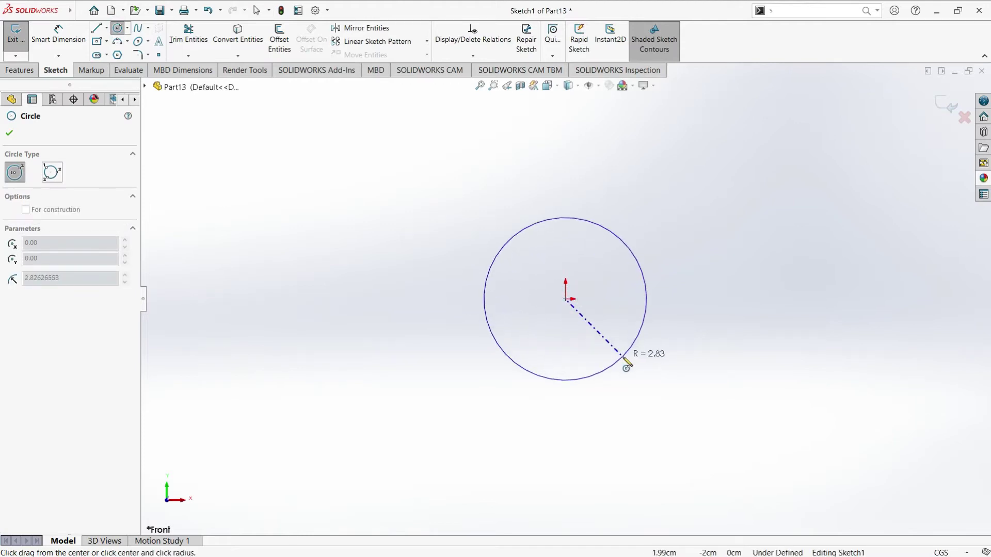
left_click(623, 357)
left_click(566, 299)
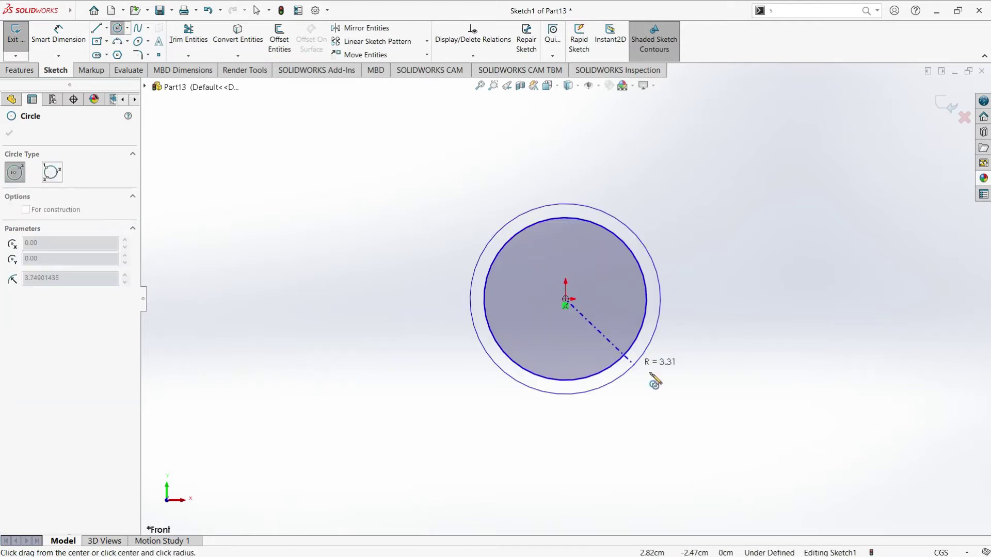
left_click(651, 378)
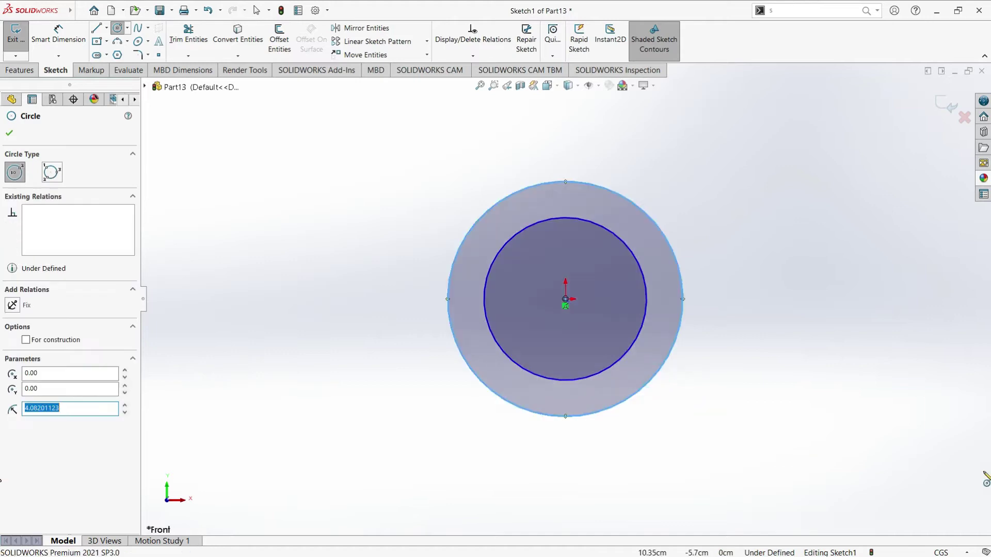
left_click(960, 553)
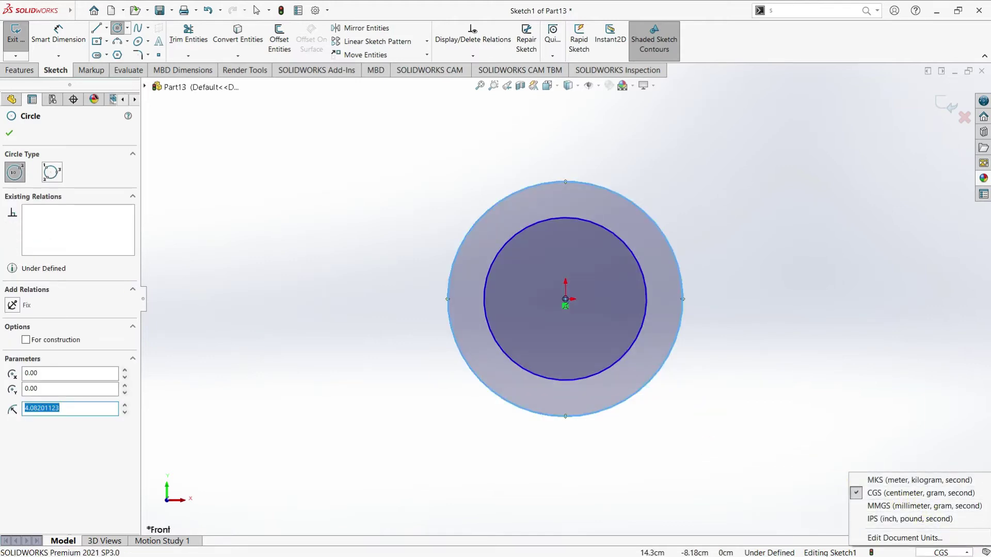
key("Escape")
left_click(15, 134)
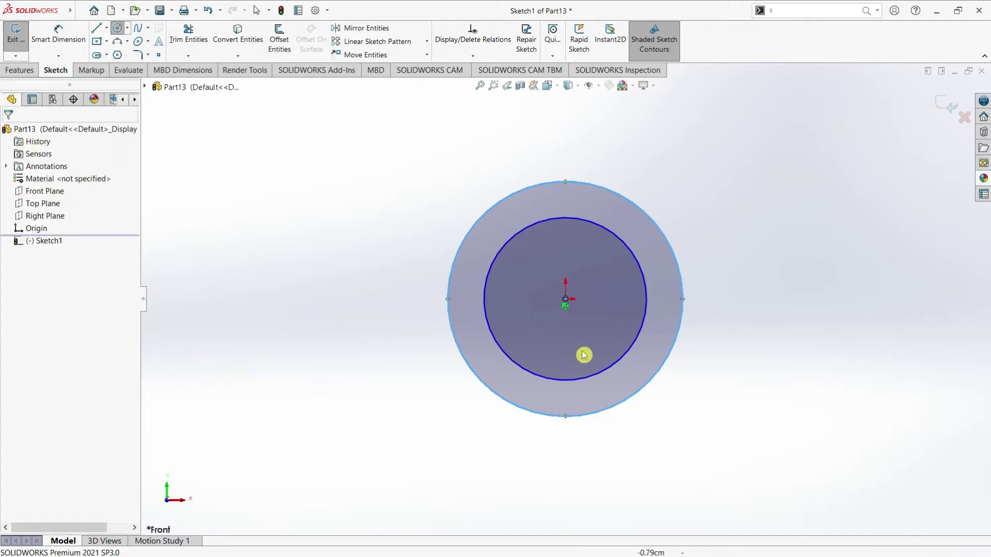
Dimension the inner circle to a 12 cm diameter
left_click(274, 241)
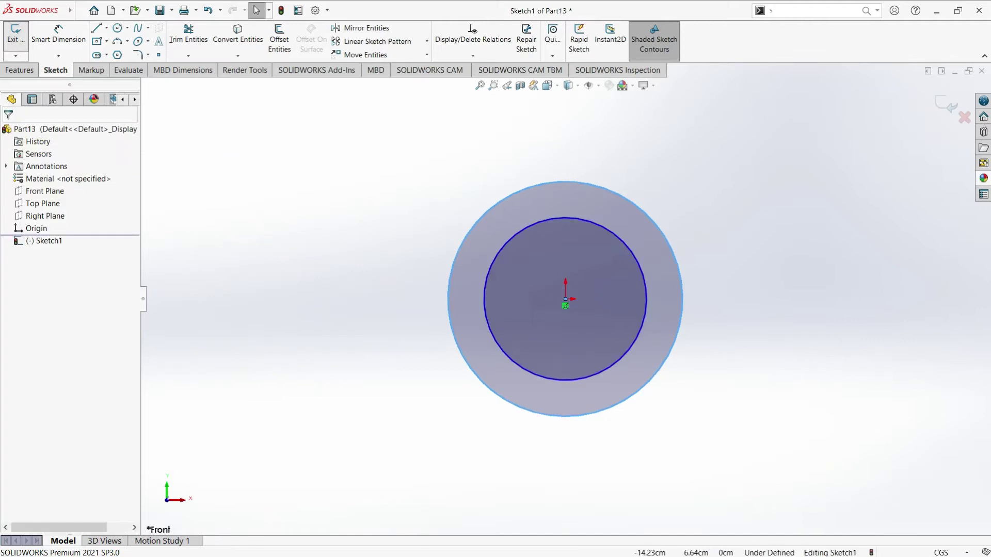
left_click(60, 35)
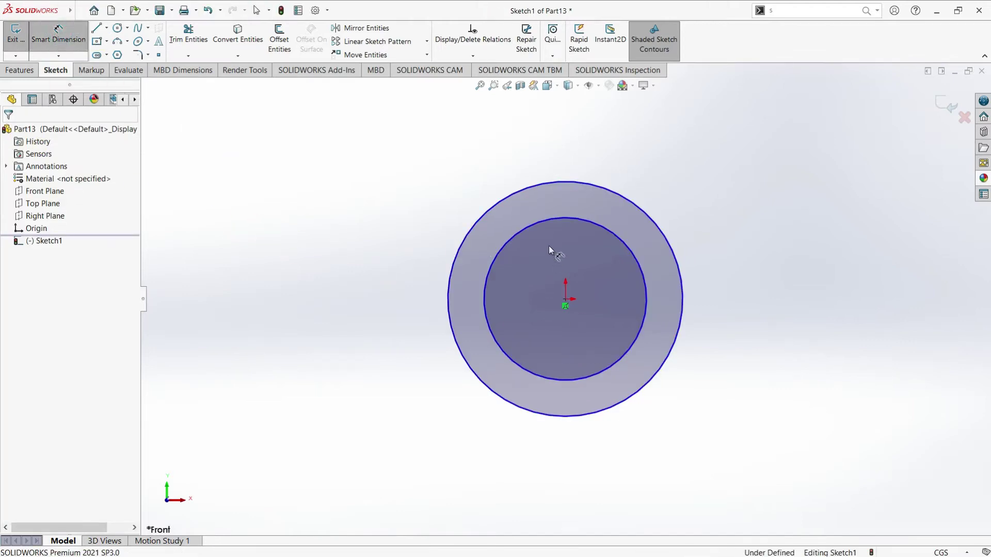
left_click(598, 242)
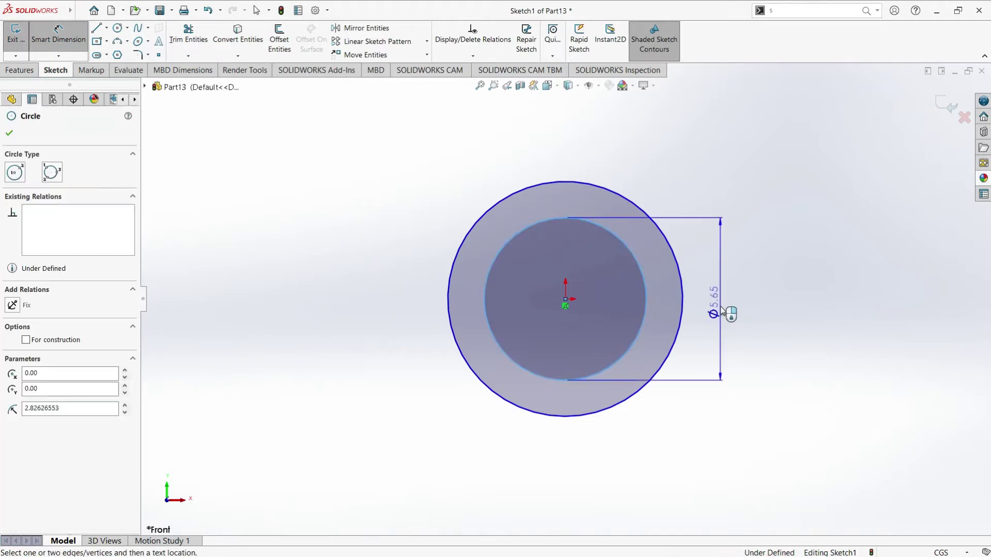
left_click(722, 311)
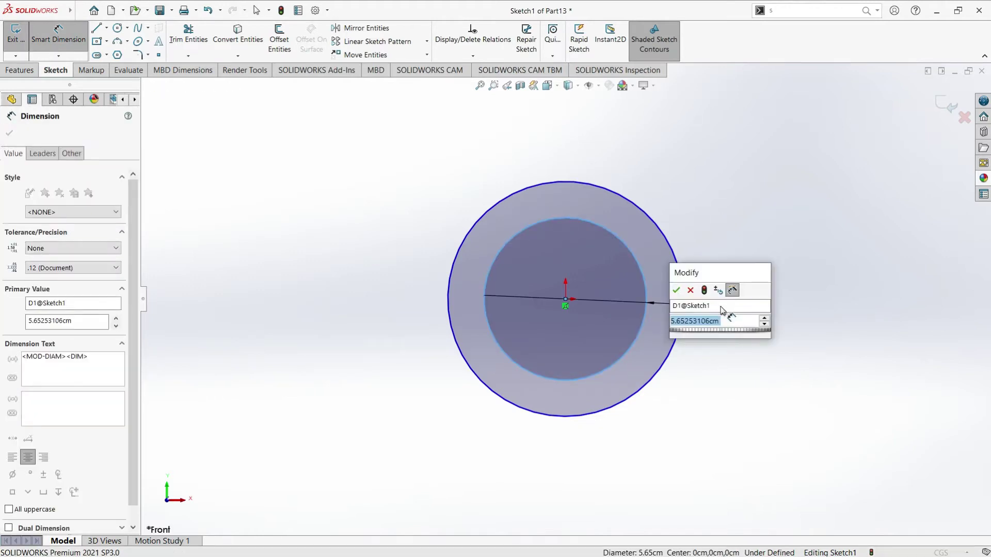
type("12")
key("Return")
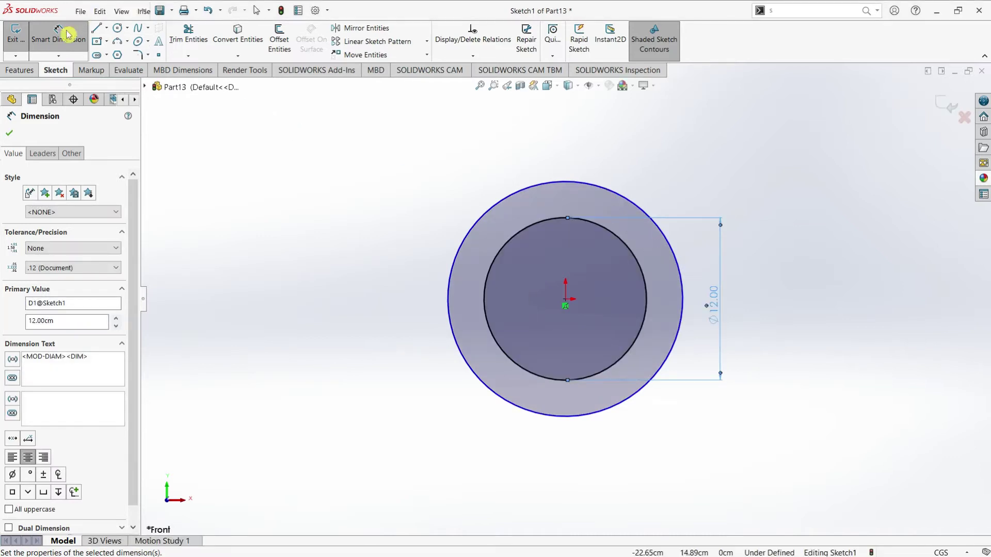
Set the outer circle's diameter to 24 cm
left_click(532, 195)
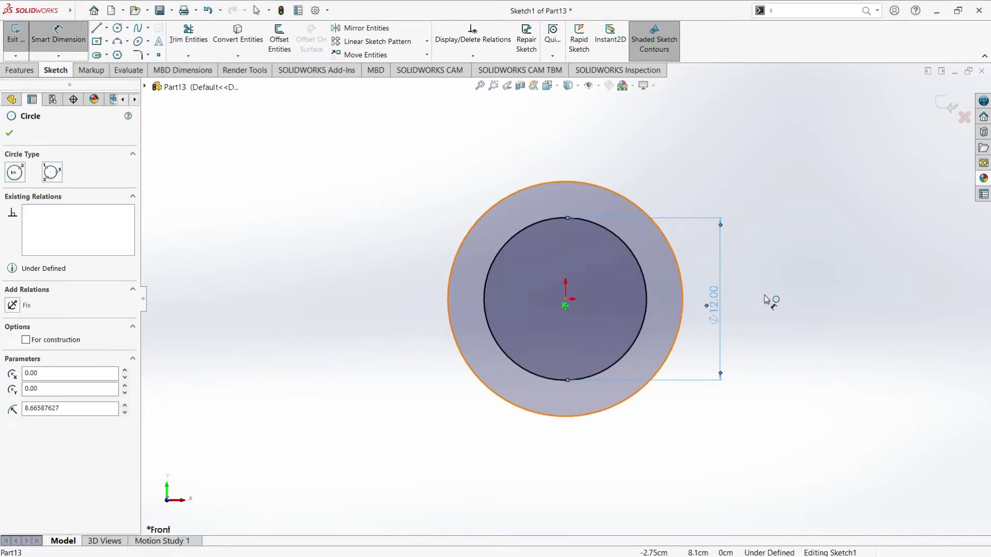
left_click(773, 315)
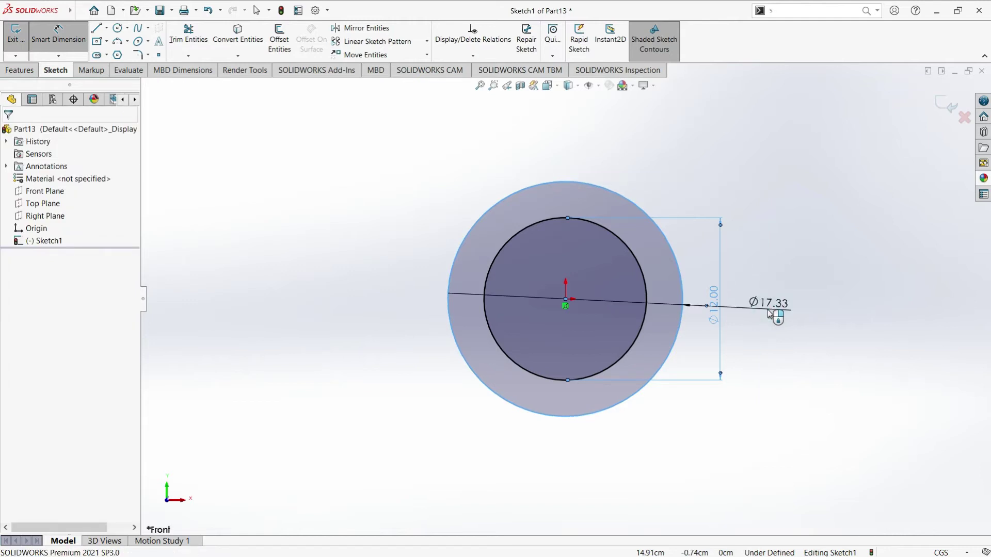
double_click(769, 316)
type("24")
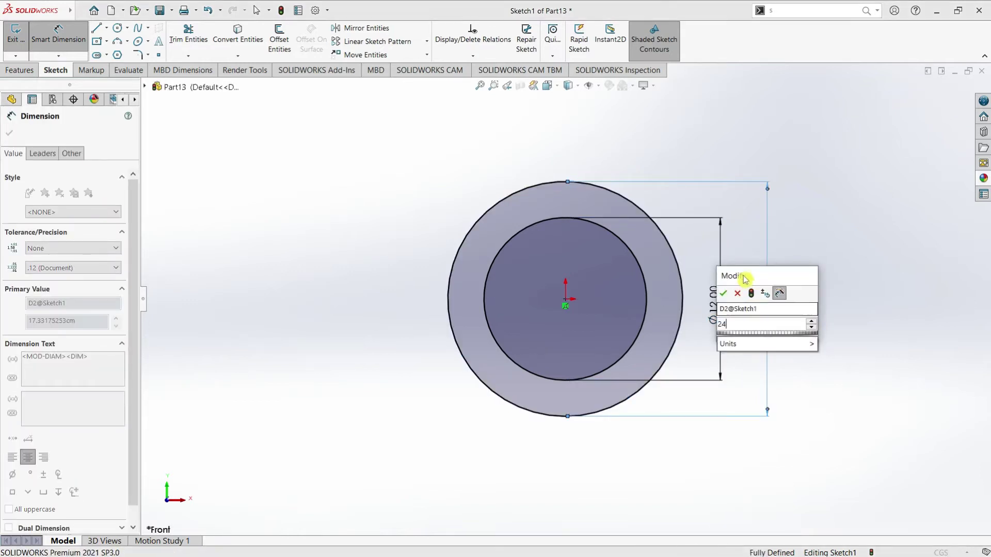
left_click(726, 295)
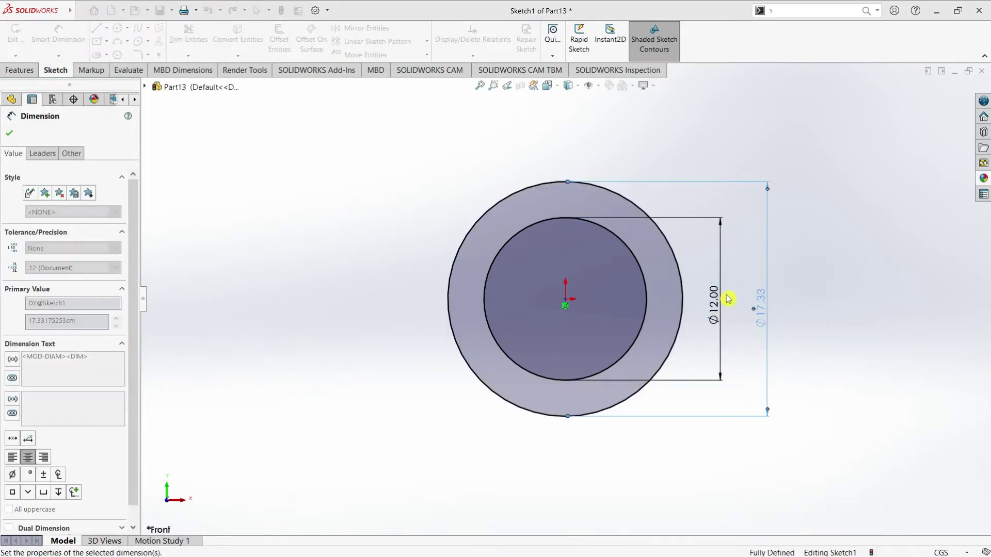
left_click(96, 27)
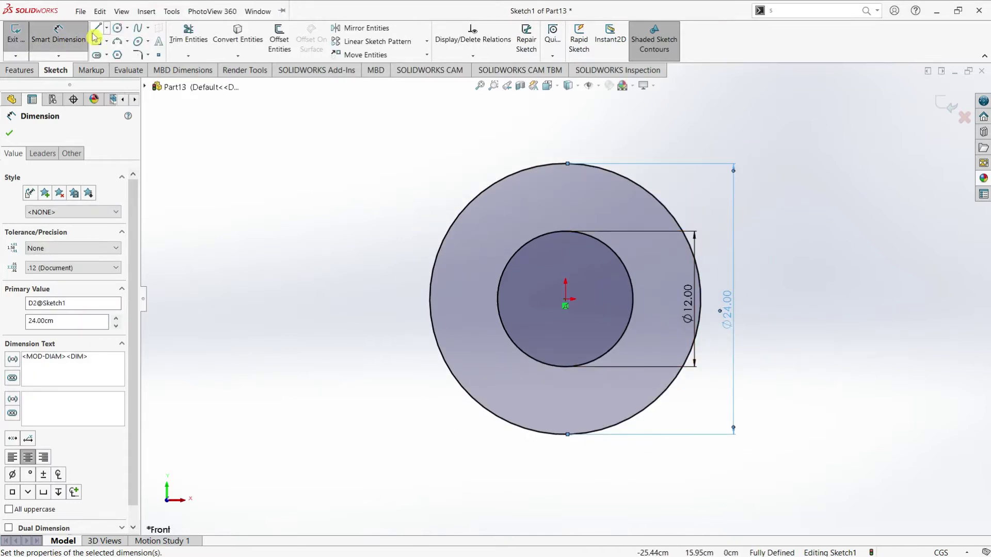
Draw the left arm outline from the circle's bottom point, up, and back into the circle
left_click(567, 434)
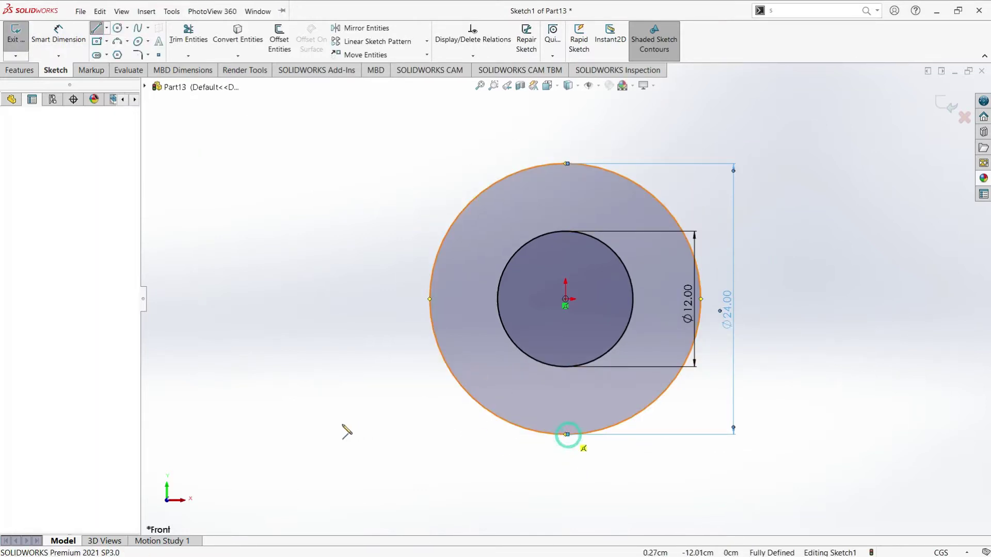
left_click(221, 434)
double_click(221, 357)
left_click(221, 358)
left_click(473, 356)
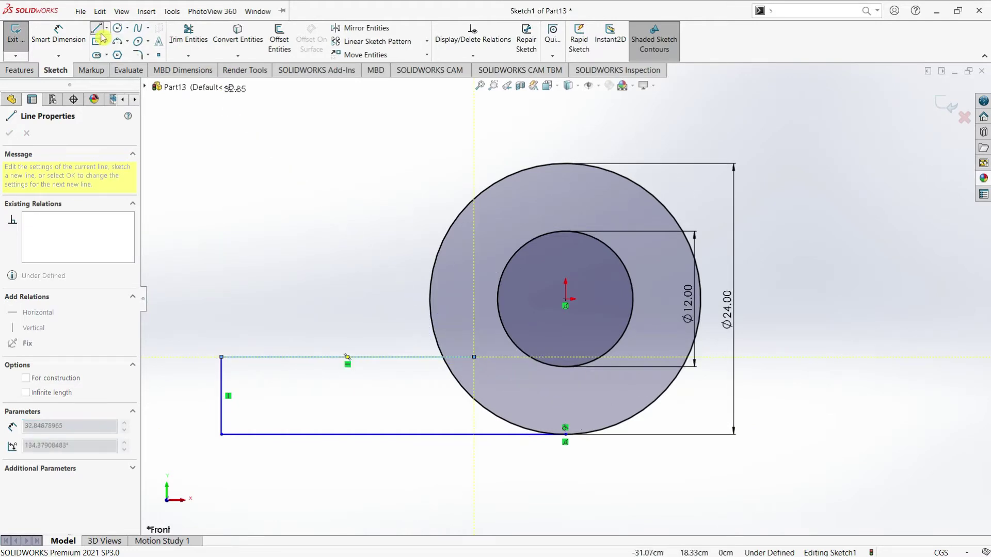
key("Escape")
key("Escape")
scroll(654, 258, "up", 2)
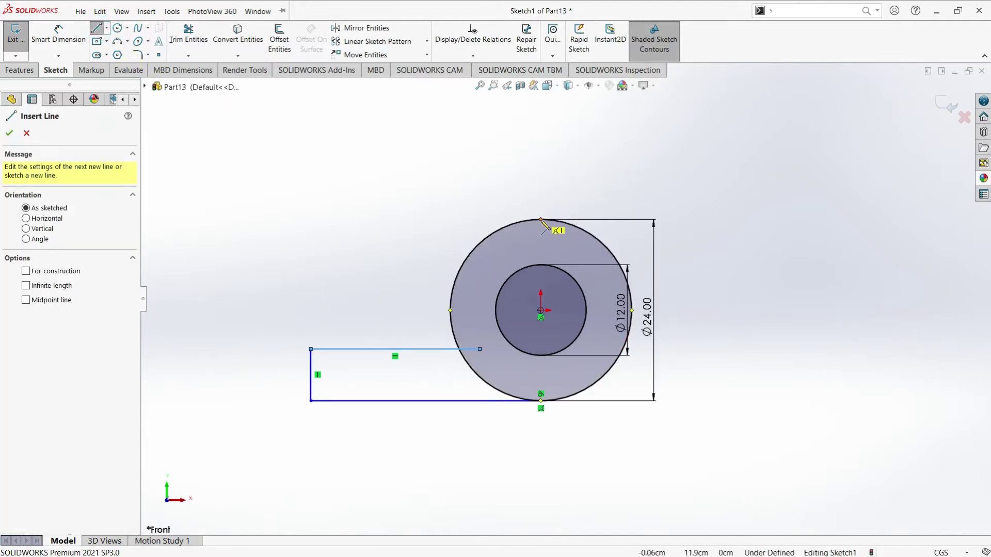
Draw the right arm and leg outline from the circle's top point, ending back inside the circle
left_click(540, 221)
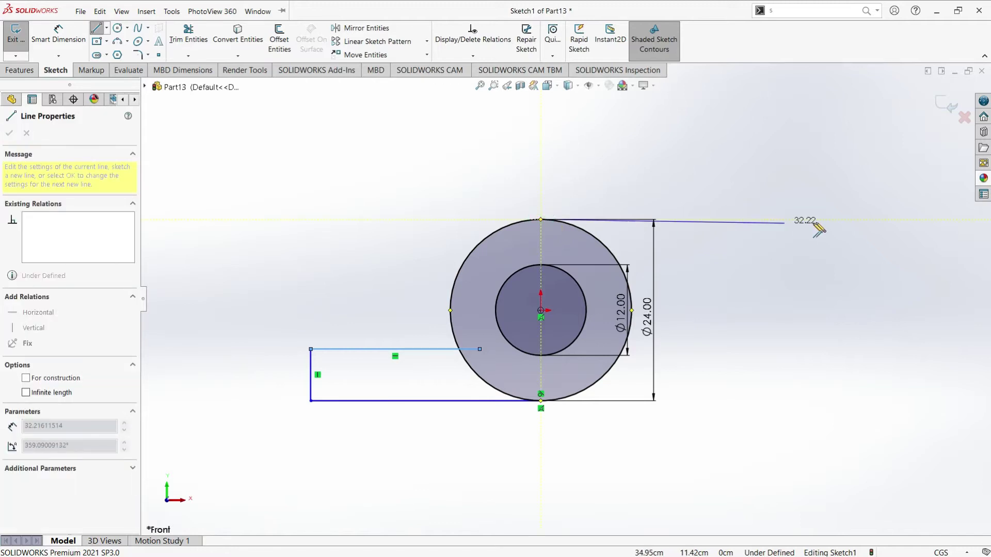
left_click(846, 219)
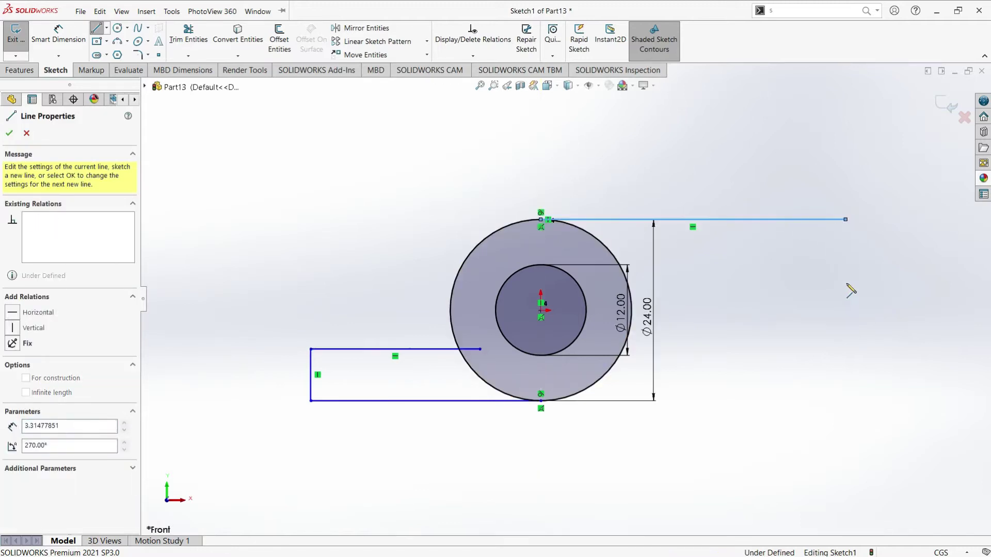
left_click(845, 454)
left_click(792, 454)
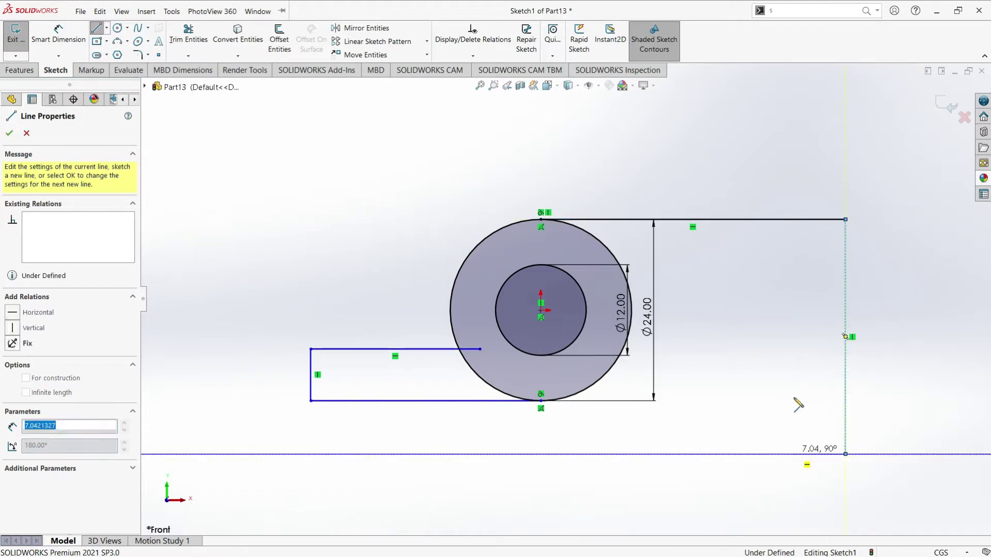
left_click(792, 255)
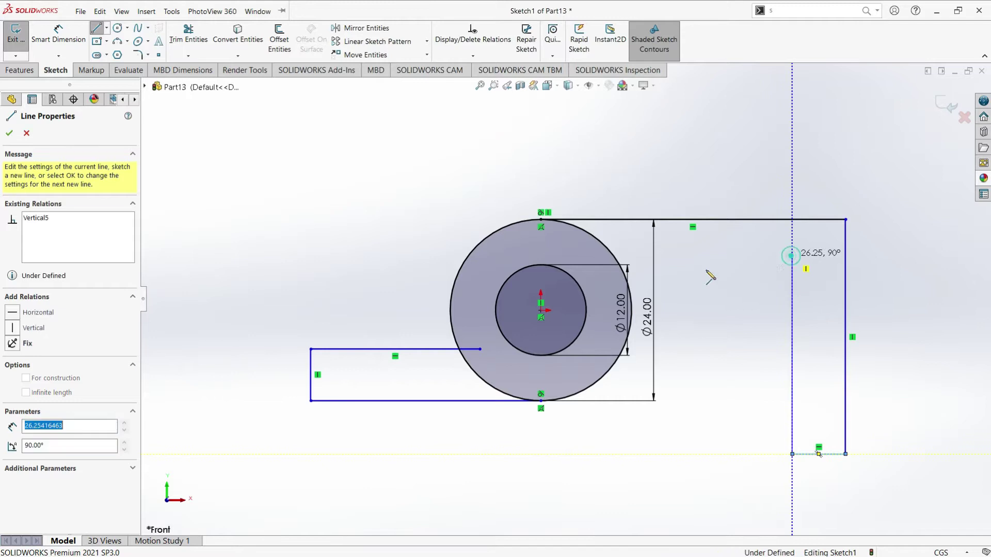
double_click(588, 255)
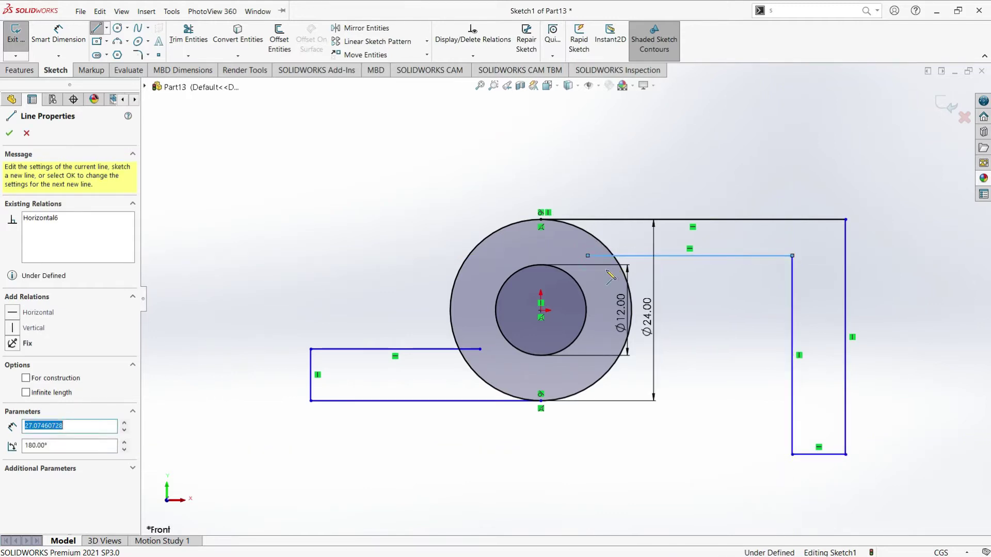
left_click(57, 30)
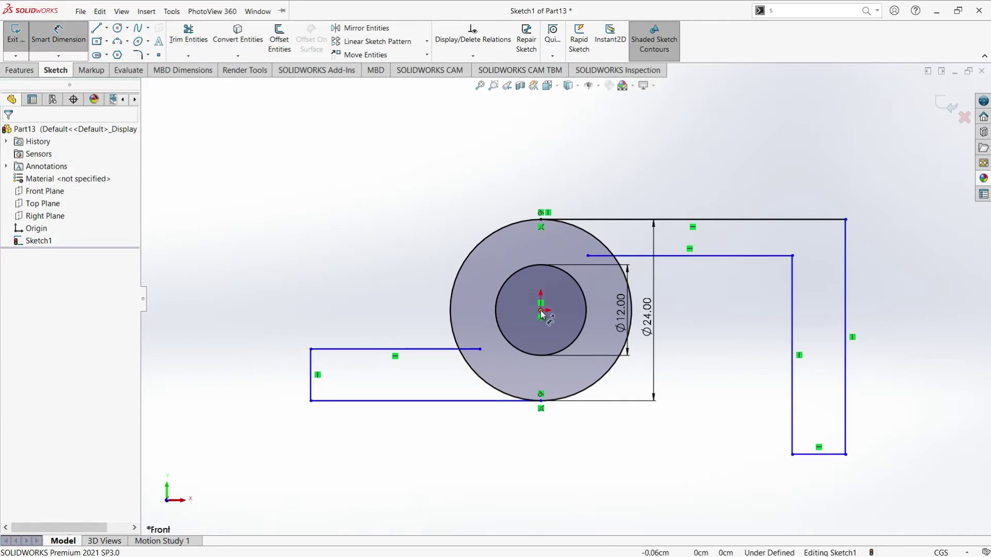
Set the left arm's offset from the hub centre to 30 and its height to 7
left_click(537, 318)
left_click(311, 390)
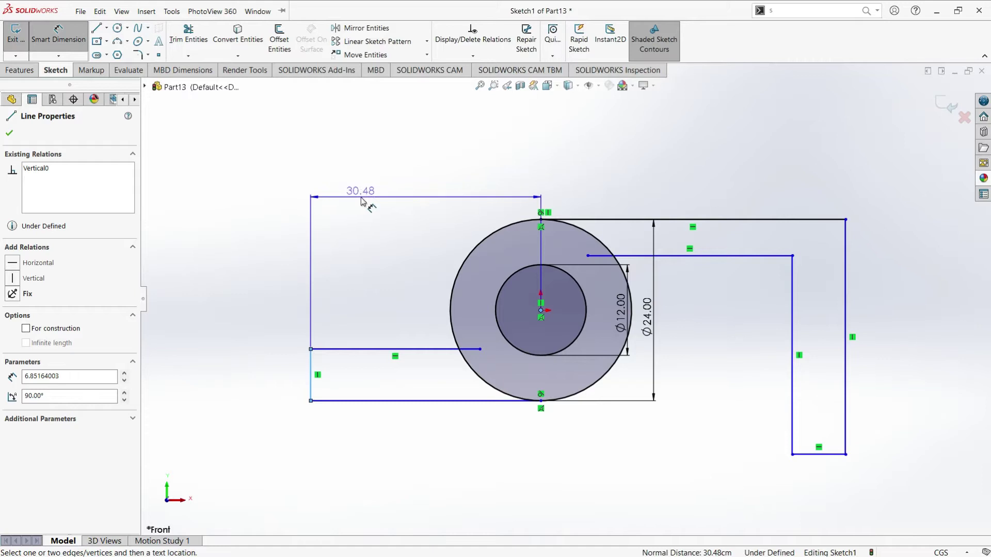
left_click(361, 200)
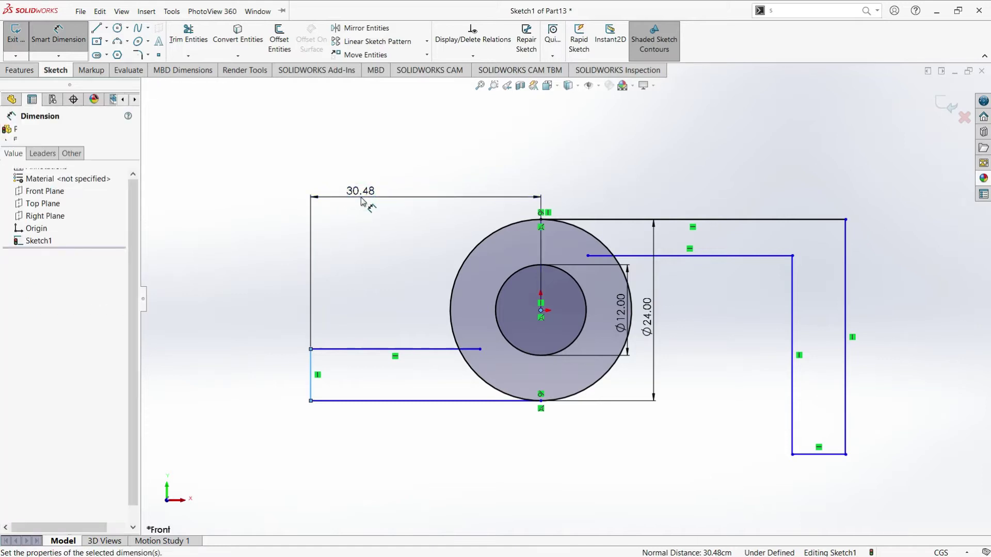
type("30")
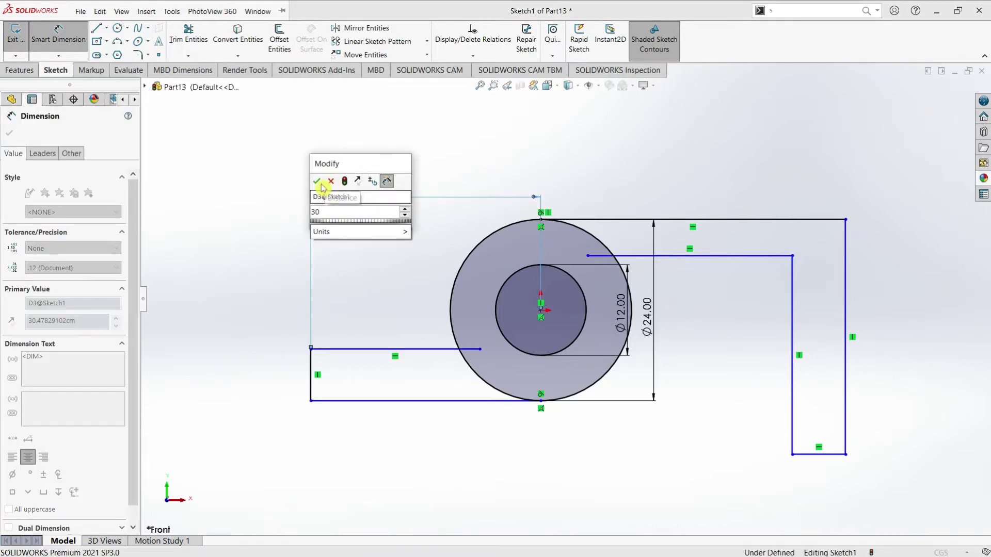
left_click(320, 183)
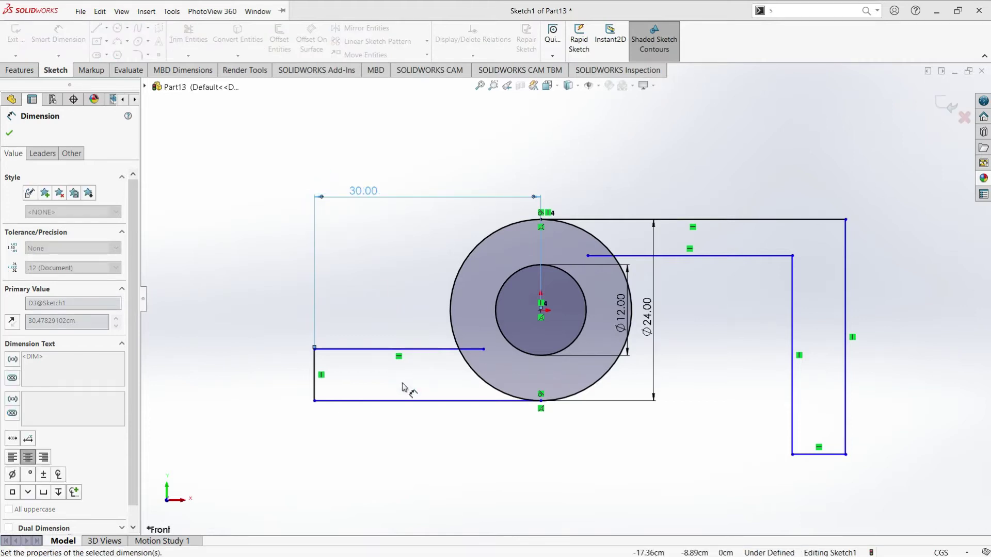
left_click(315, 372)
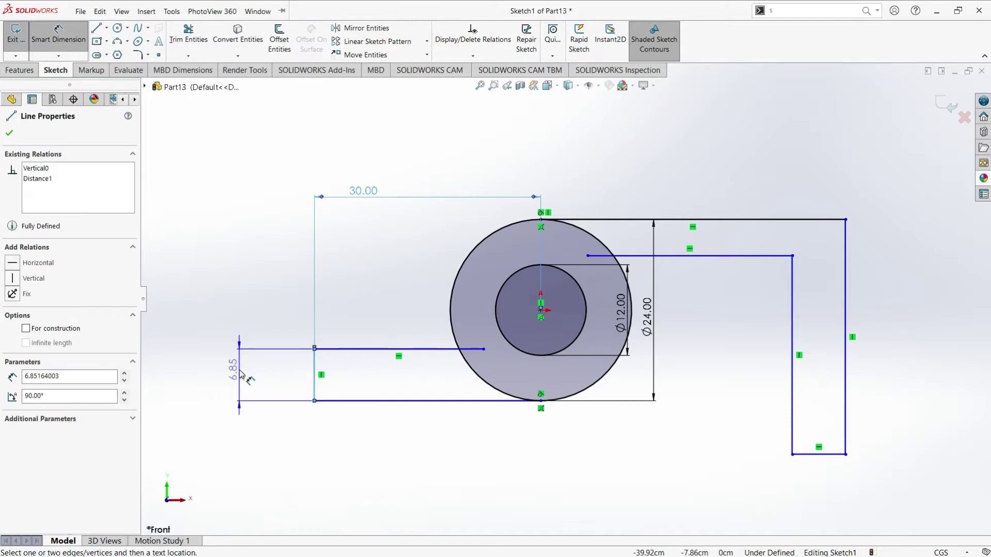
left_click(240, 377)
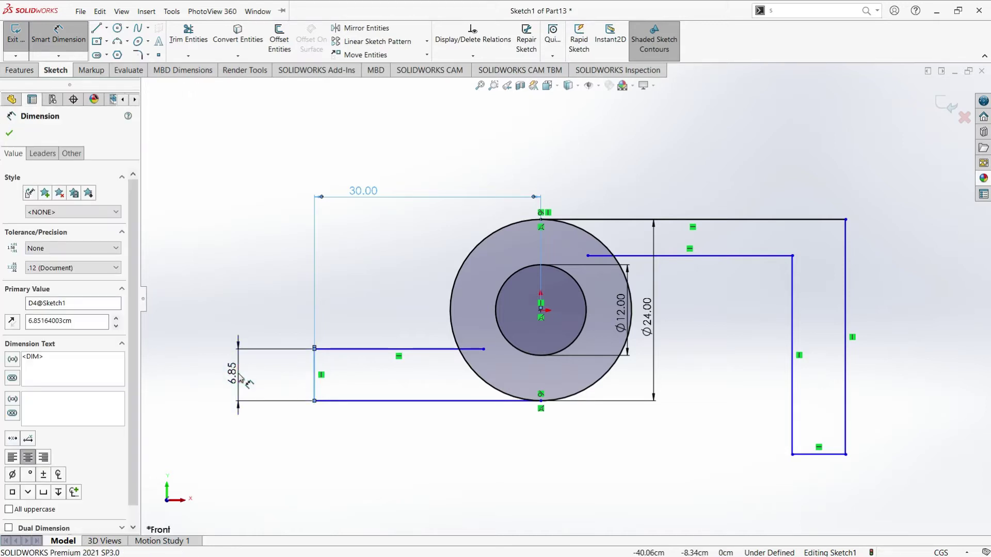
type("7")
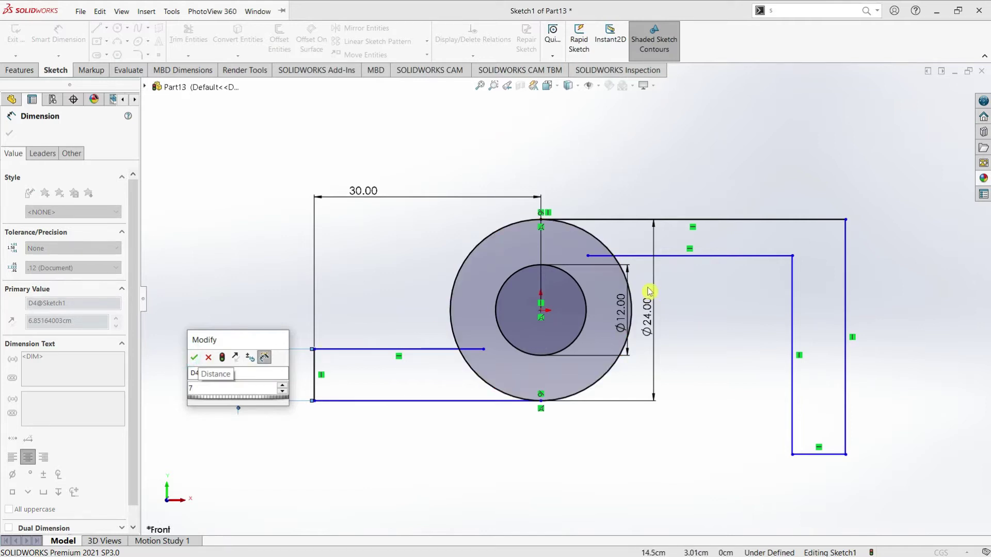
left_click(195, 359)
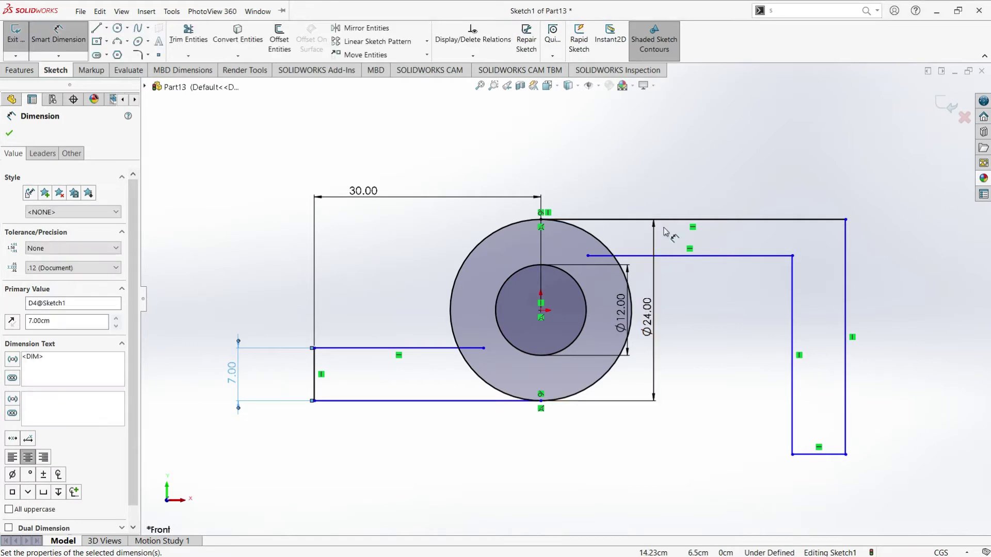
Dimension the span from hub centre to the right leg's outer edge as 42
left_click(540, 311)
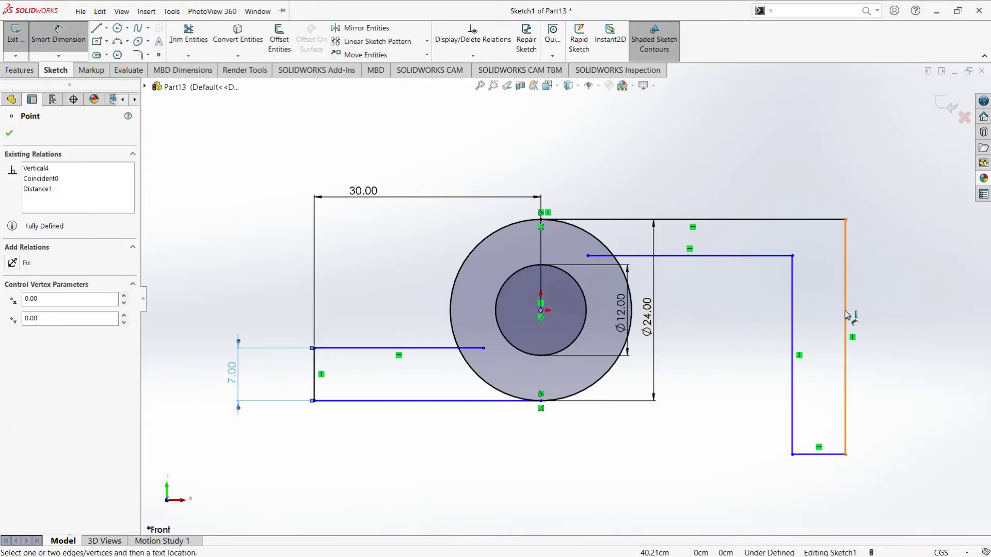
left_click(757, 180)
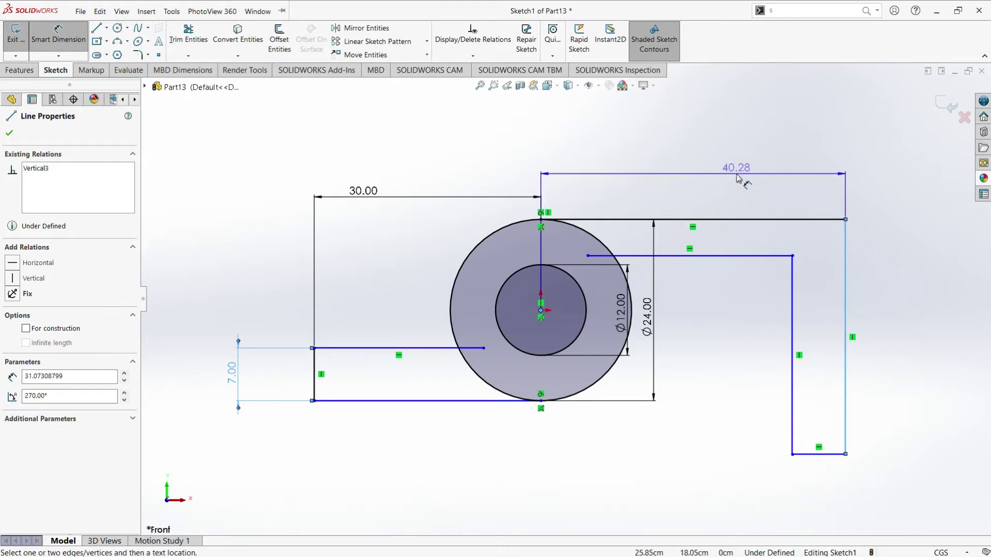
left_click(738, 179)
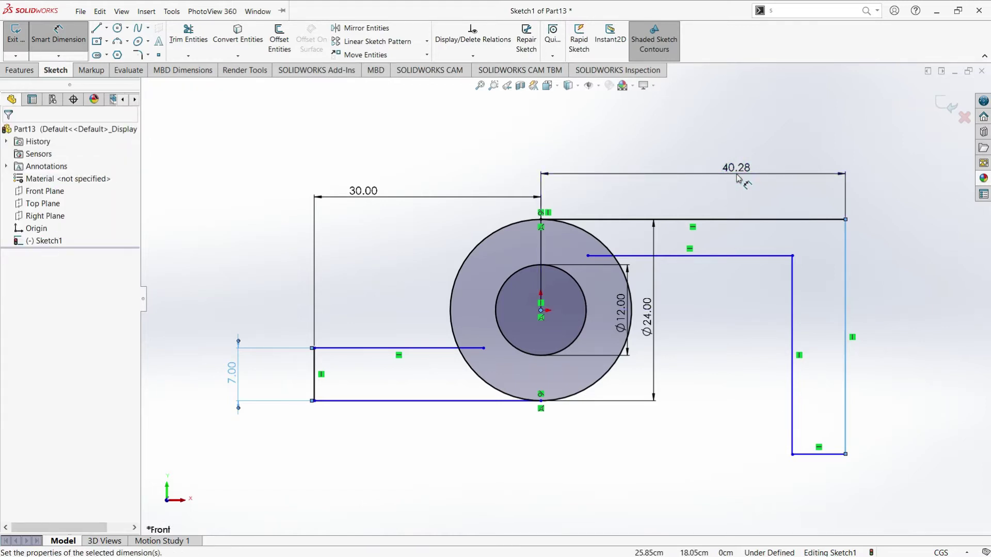
type("42")
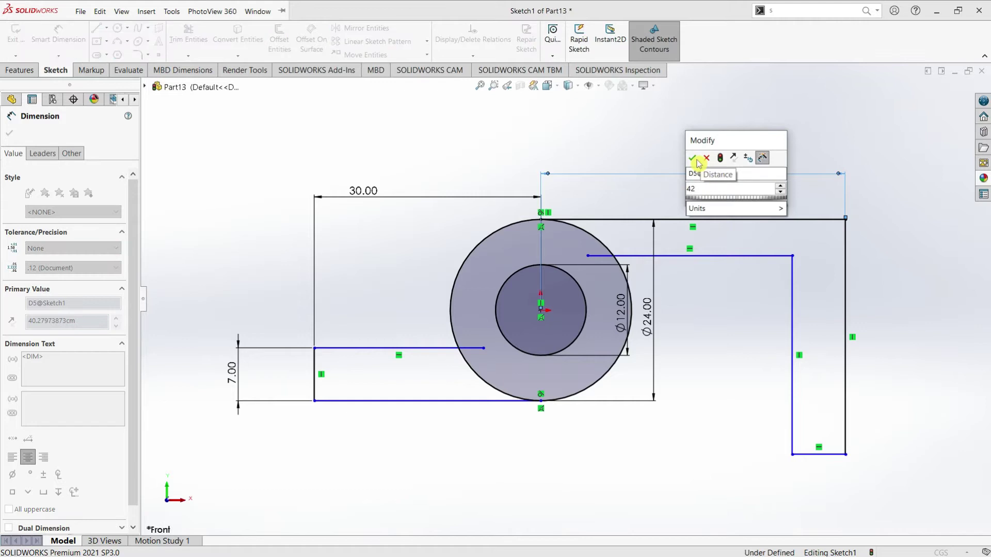
left_click(696, 161)
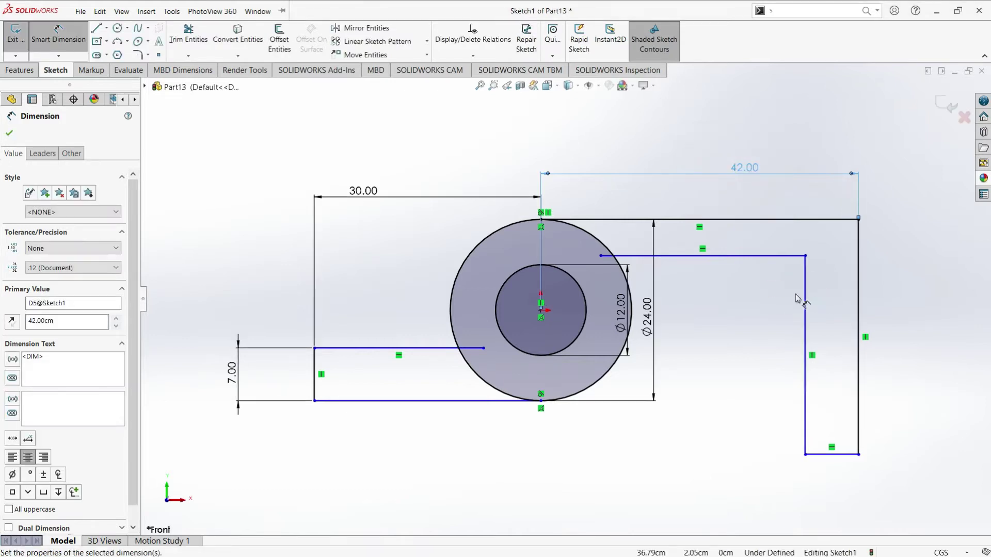
Make the upper arm 7 thick and the right leg 7 wide
left_click_drag(765, 257, 810, 235)
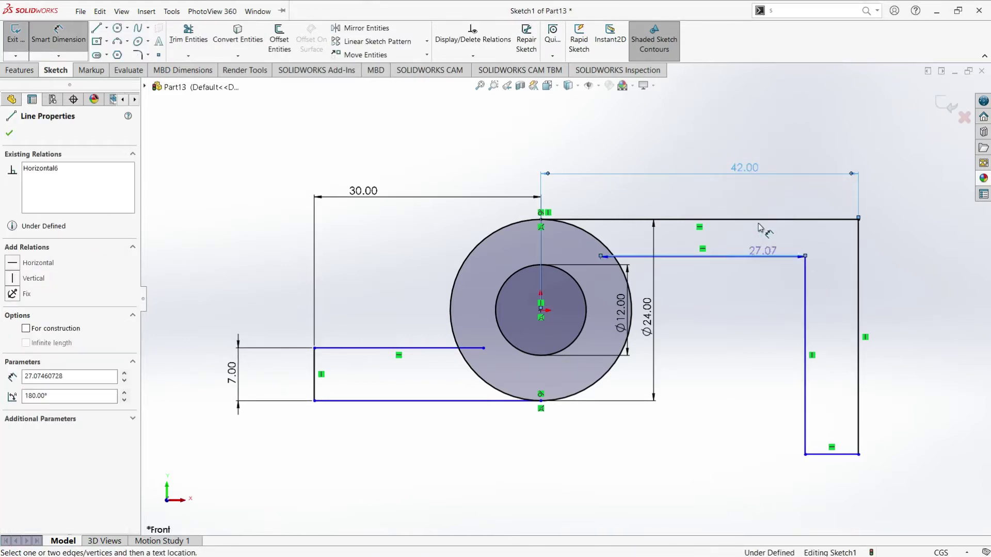
left_click(800, 255)
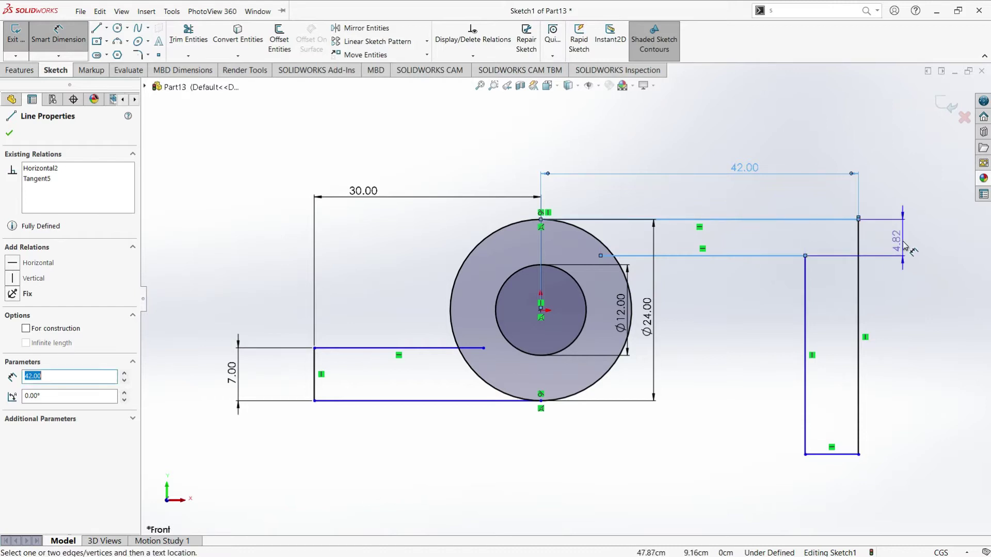
left_click(911, 252)
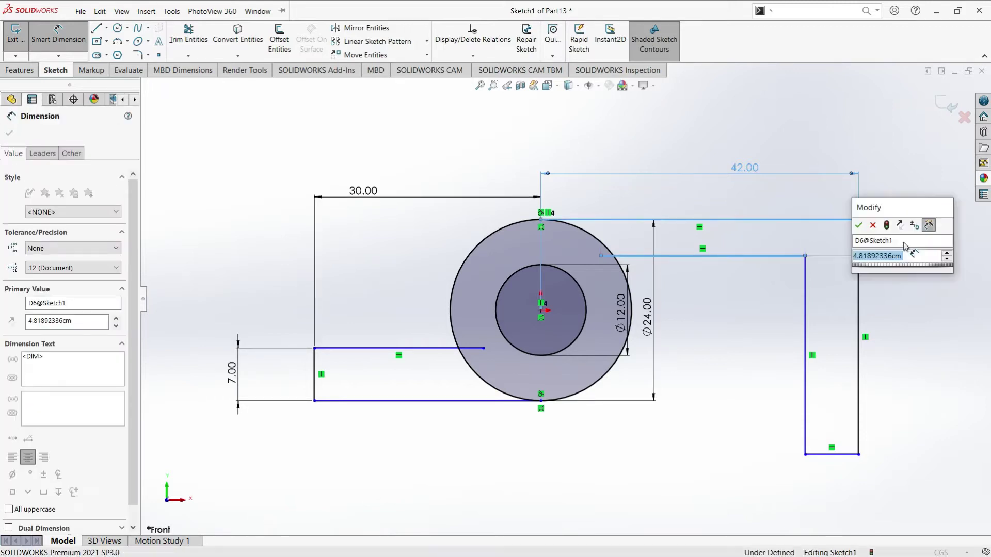
type("7")
left_click(860, 223)
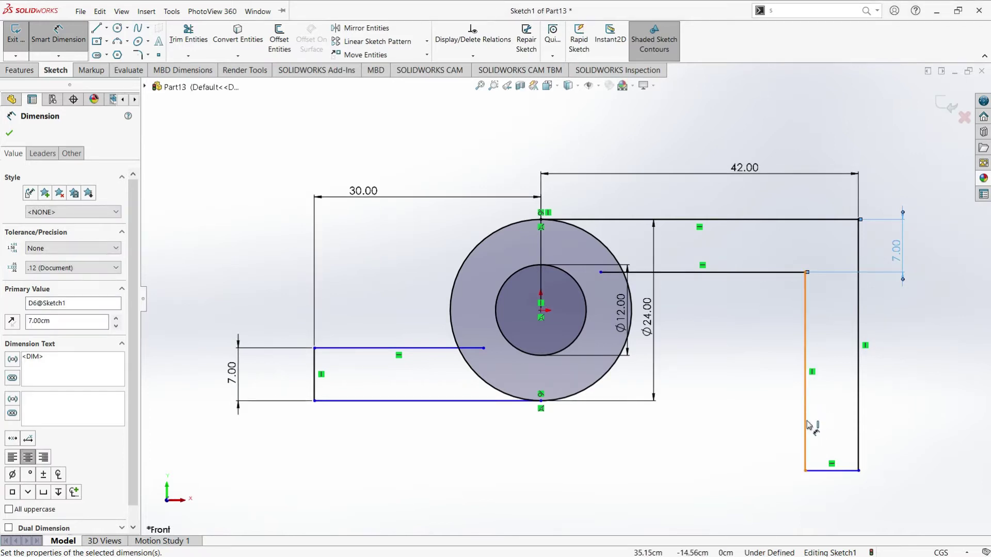
left_click(805, 426)
left_click(858, 446)
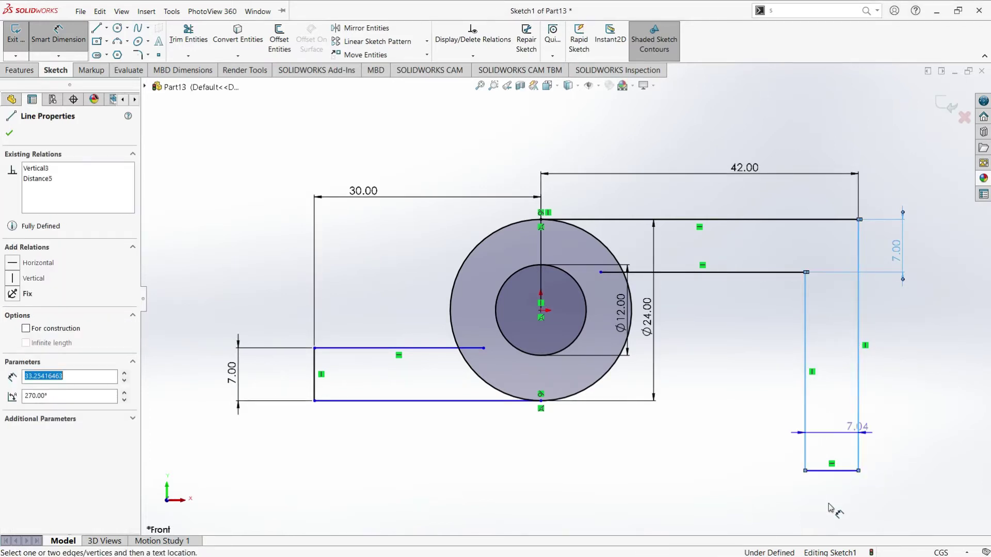
left_click(829, 510)
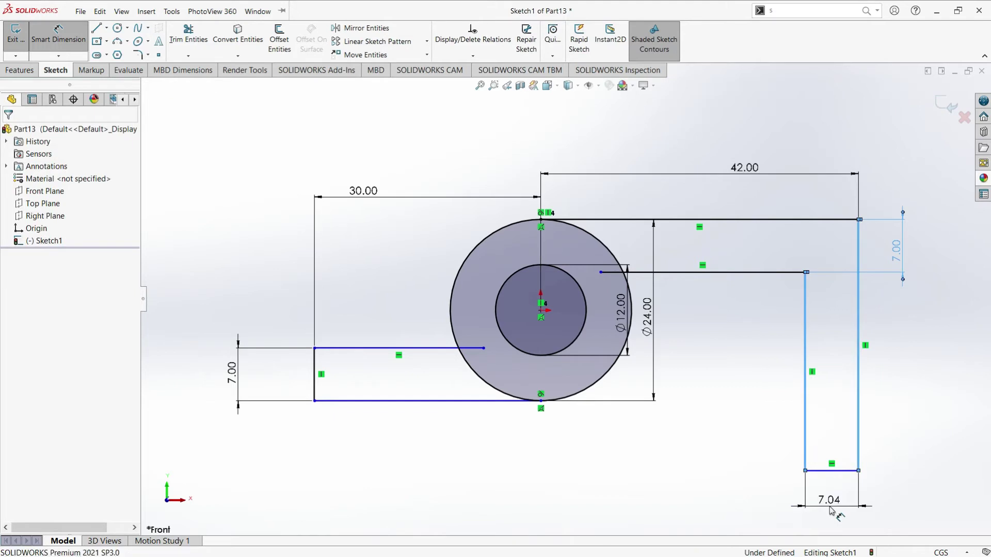
type("7")
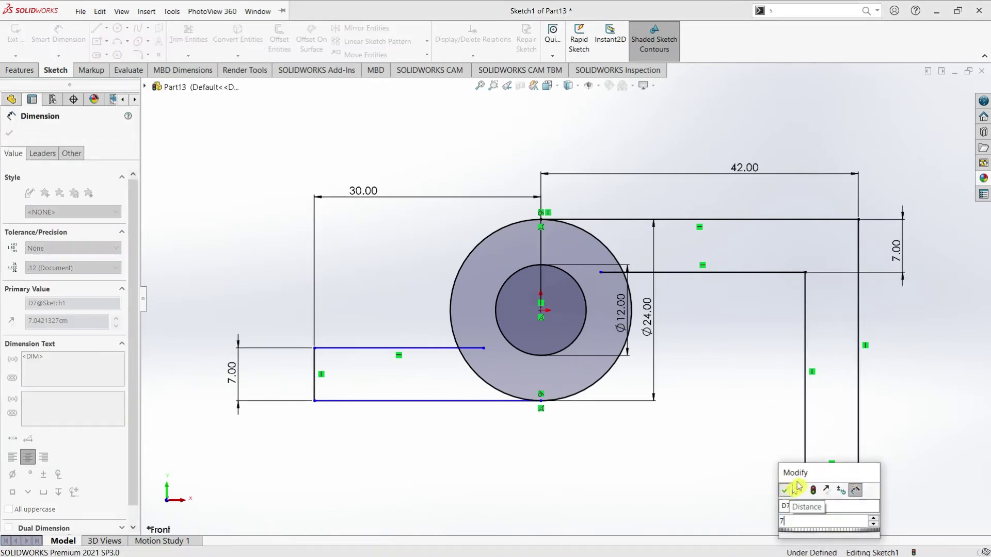
key("Return")
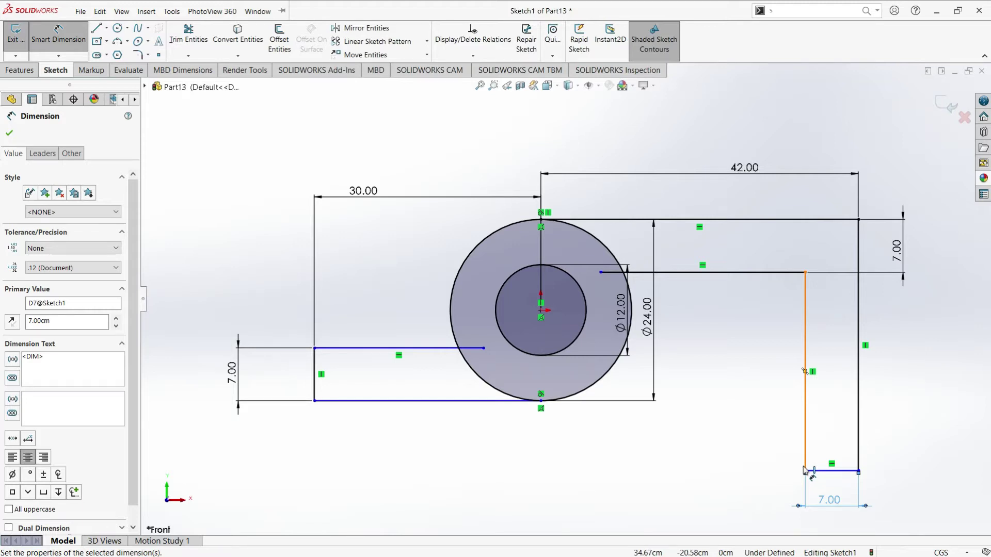
Trim the outer-circle arcs overlapping the upper arm and the lower-left arm
left_click(188, 34)
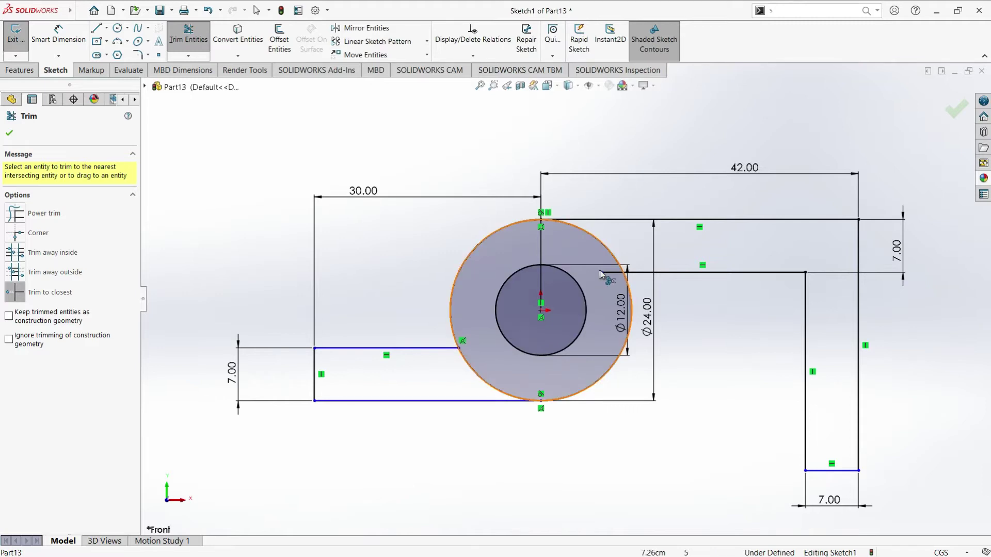
left_click(594, 241)
left_click(492, 389)
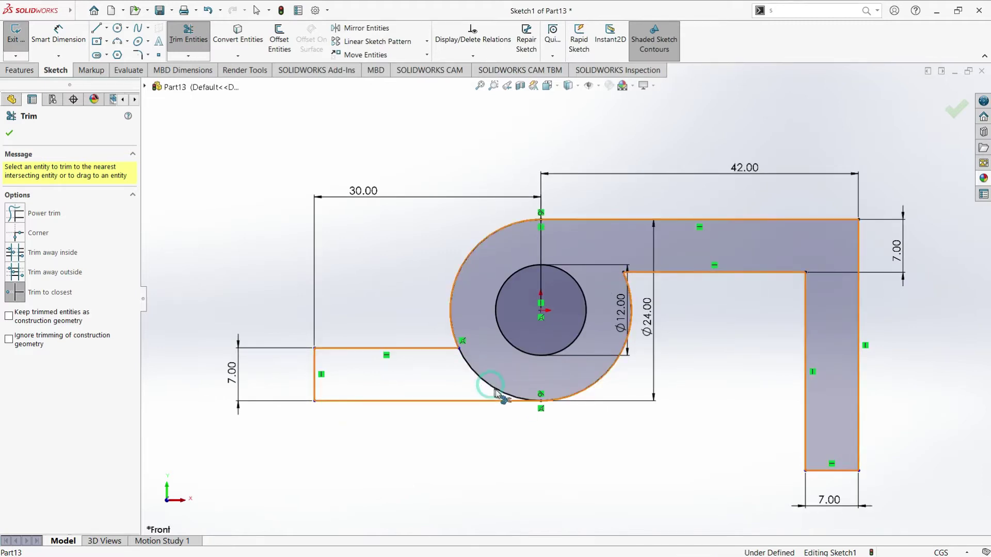
left_click(13, 136)
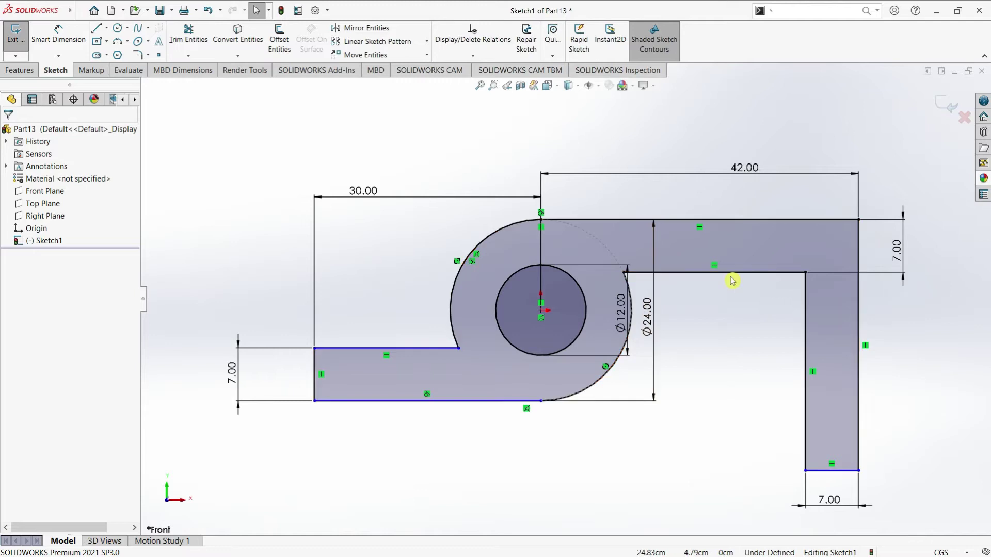
scroll(670, 308, "up", 2)
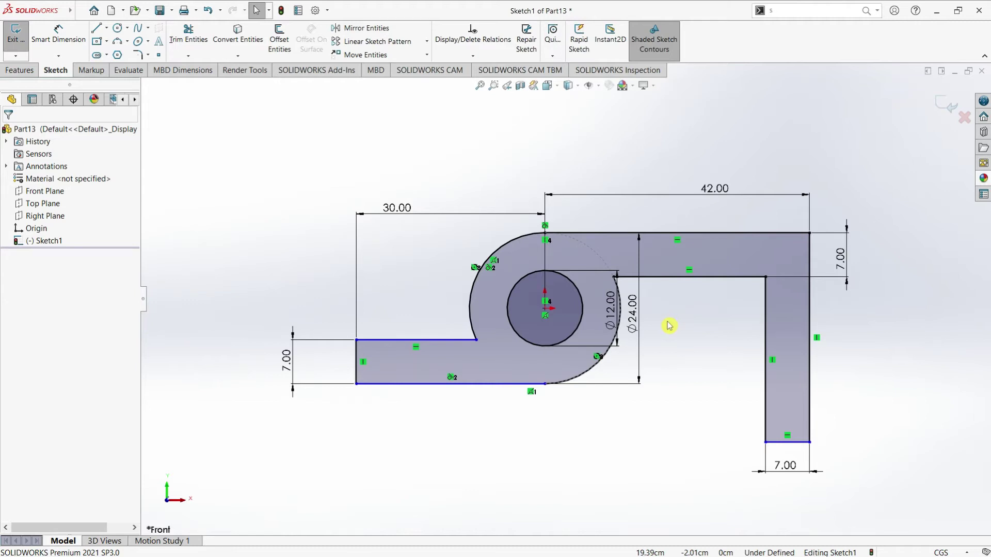
scroll(669, 326, "down", 1)
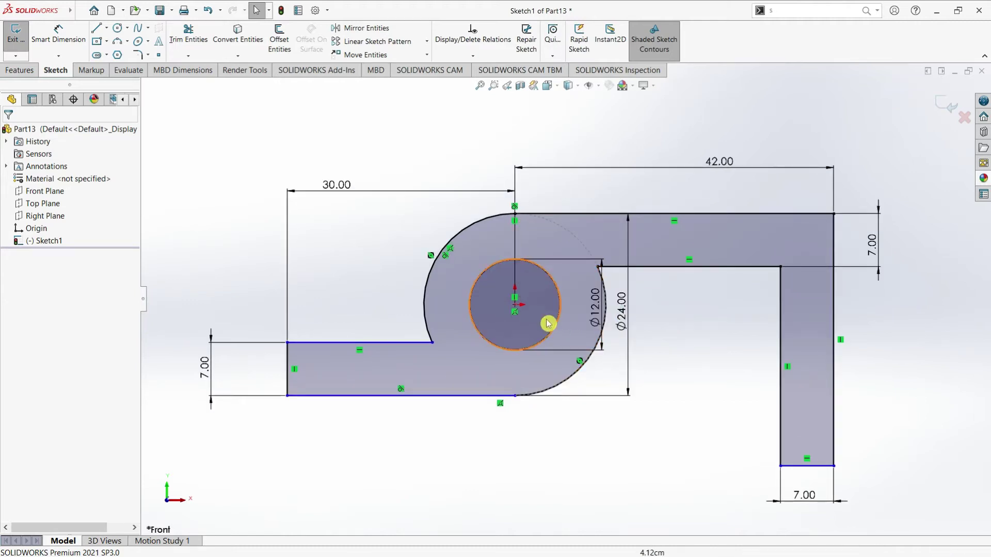
scroll(548, 324, "down", 1)
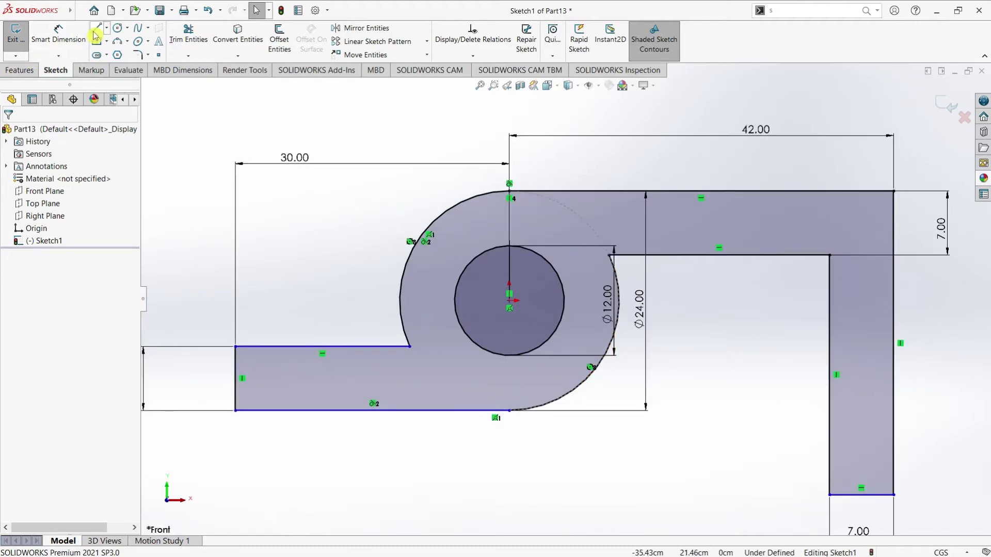
Add a vertical line from the hub's left arc to the left arm, trimming its excess and a stray line
left_click(400, 300)
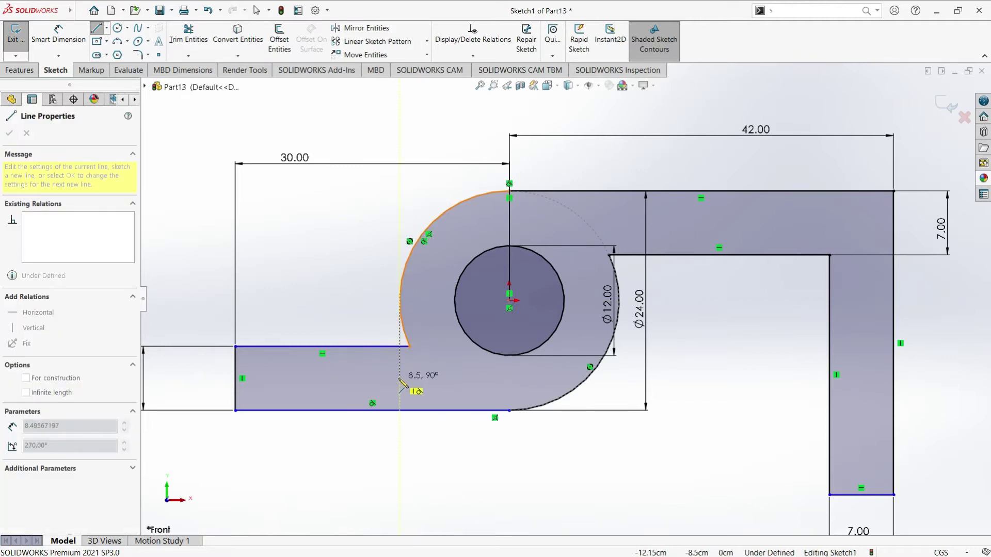
left_click(400, 378)
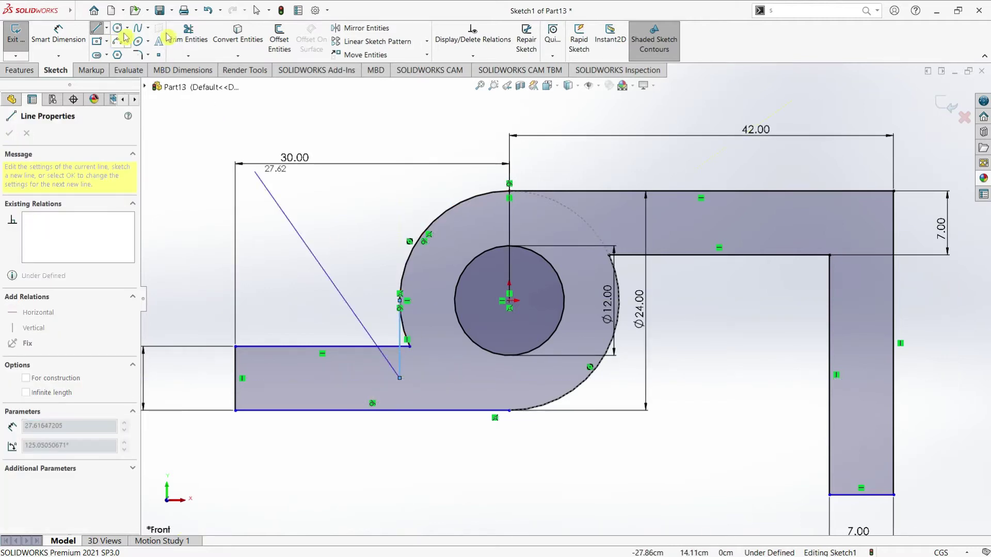
left_click(188, 33)
scroll(441, 332, "down", 3)
scroll(441, 331, "down", 1)
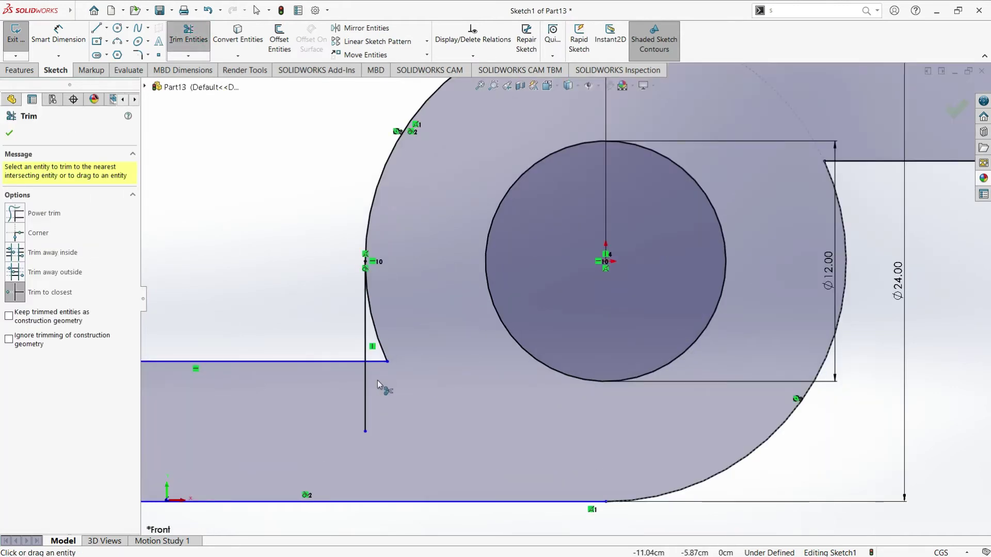
left_click(366, 392)
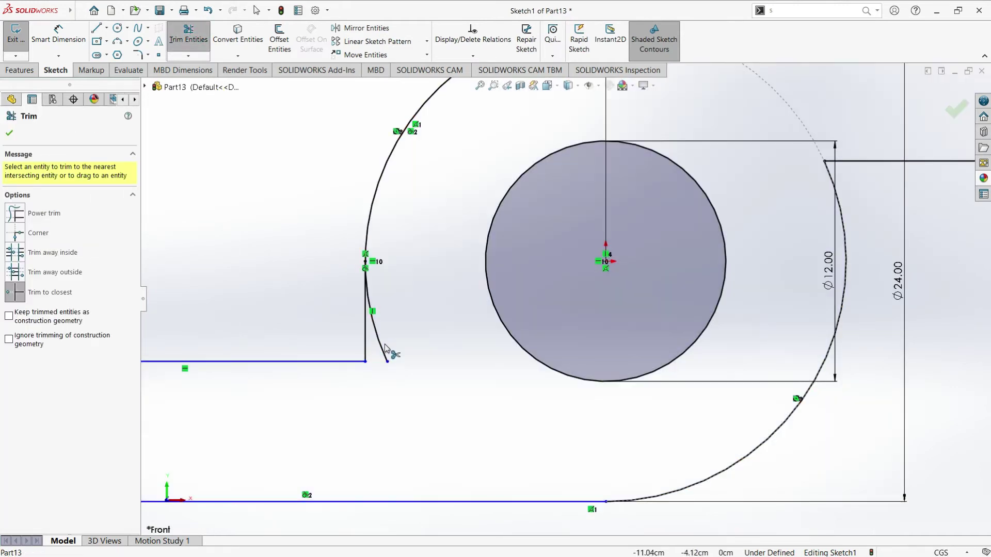
scroll(385, 345, "down", 3)
left_click(409, 330)
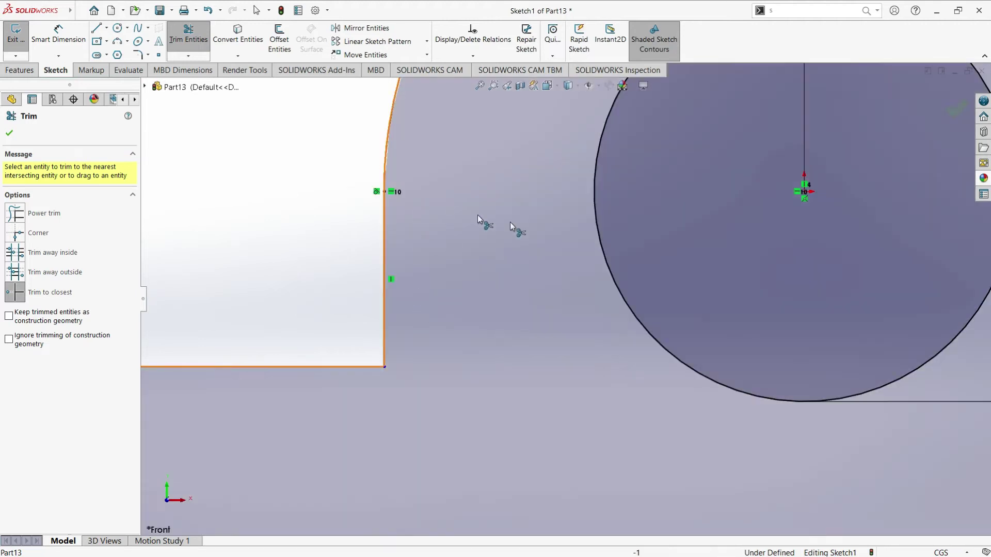
scroll(628, 241, "up", 2)
scroll(628, 242, "up", 3)
scroll(705, 272, "down", 3)
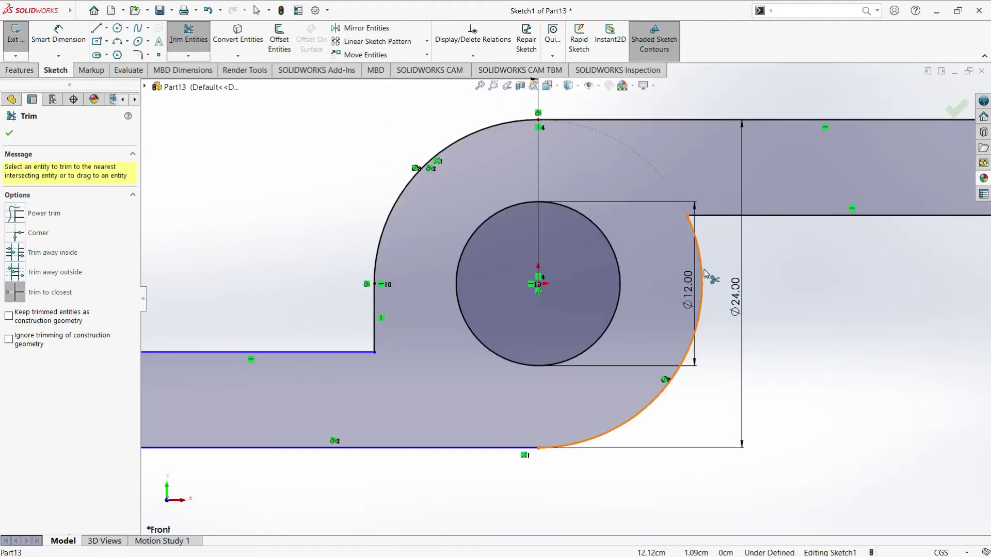
scroll(705, 272, "down", 2)
Join the hub arc to the right arm with a vertical line and trim the leftover segment and arc
left_click(113, 45)
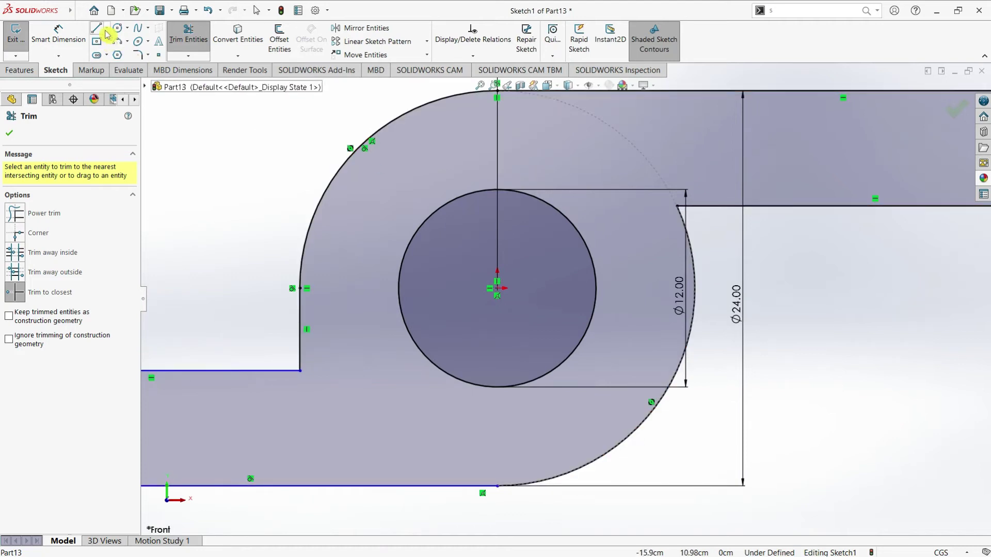
left_click(99, 30)
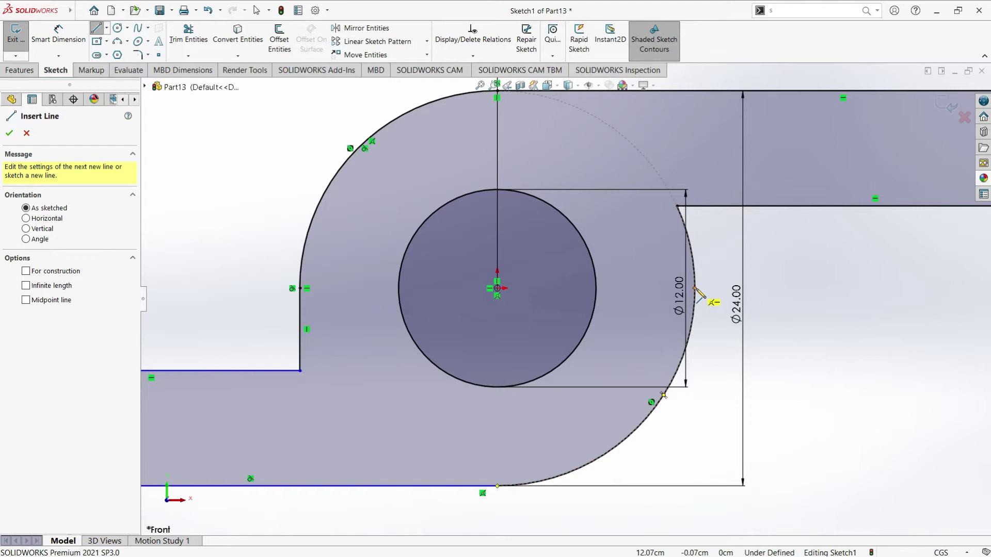
left_click(694, 288)
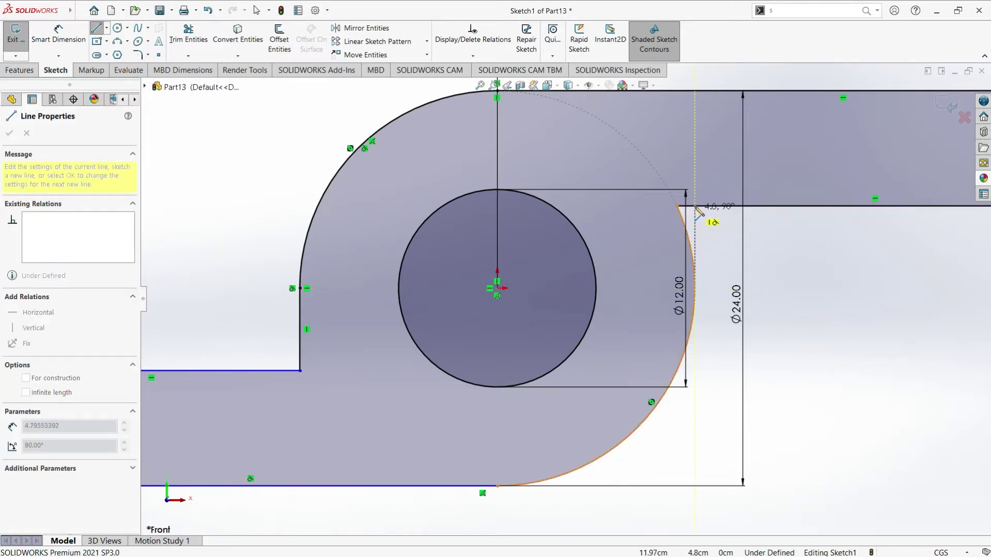
left_click(695, 206)
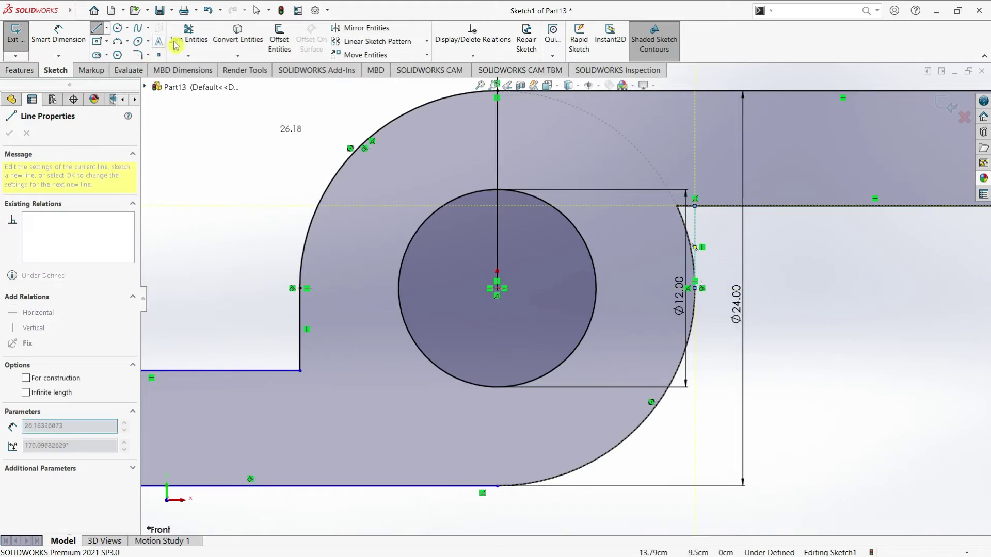
left_click(188, 36)
scroll(713, 236, "down", 3)
scroll(694, 216, "down", 1)
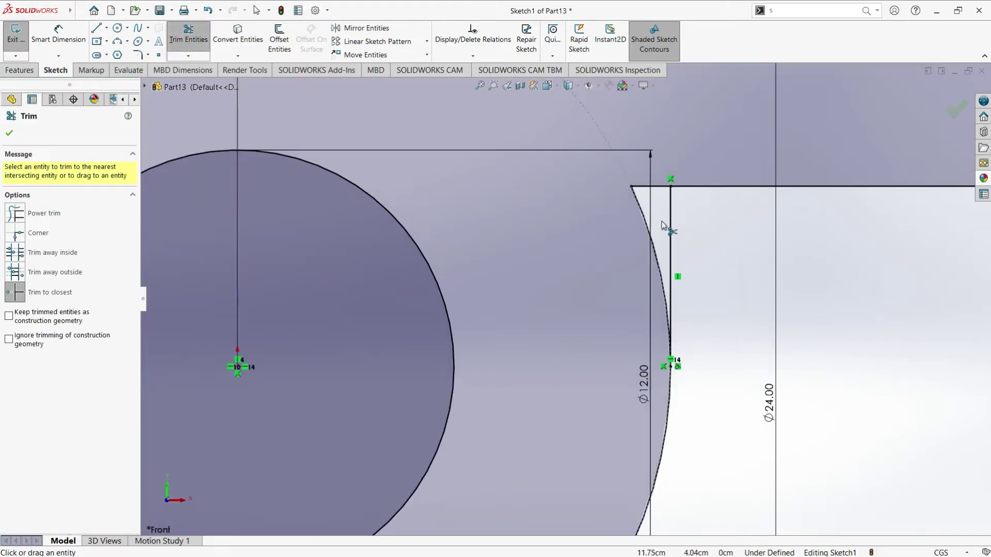
scroll(679, 199, "down", 2)
left_click(640, 180)
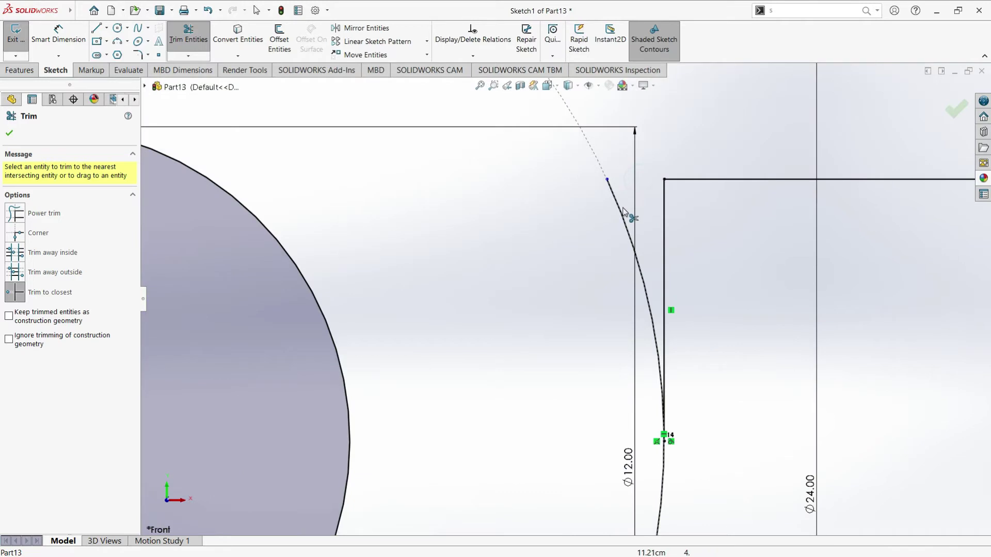
left_click(624, 225)
scroll(707, 287, "up", 2)
scroll(707, 289, "up", 3)
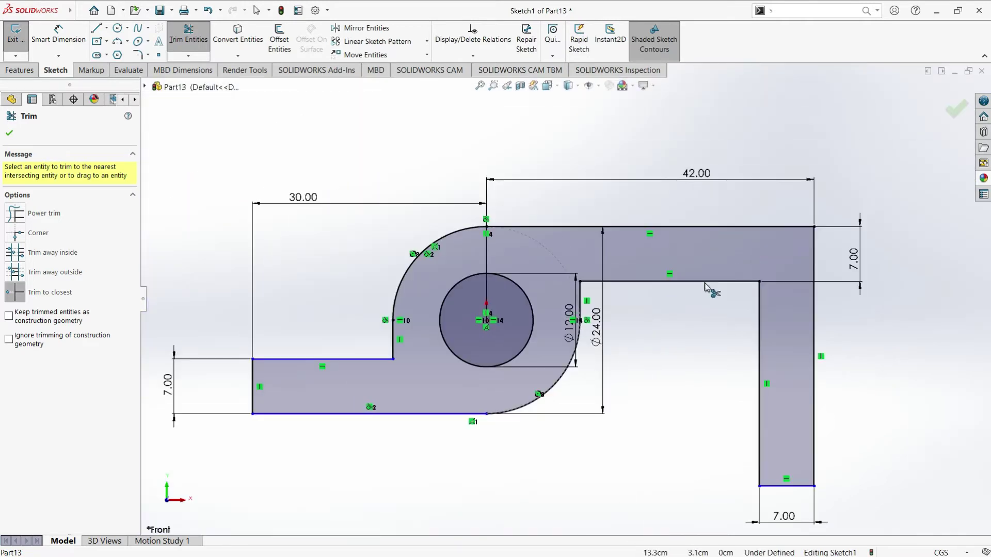
left_click(10, 136)
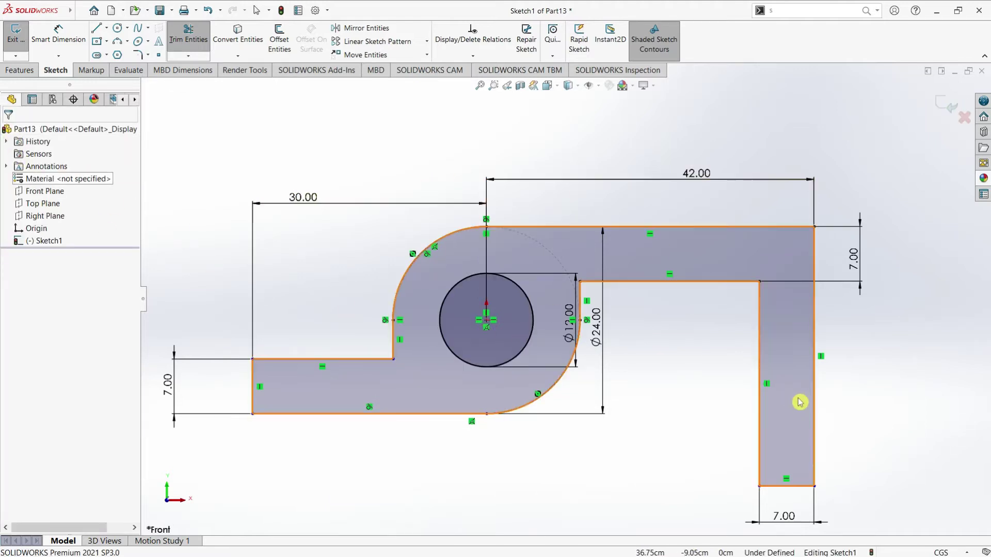
Draw a small hole circle in the left arm
scroll(758, 334, "down", 2)
scroll(336, 258, "up", 2)
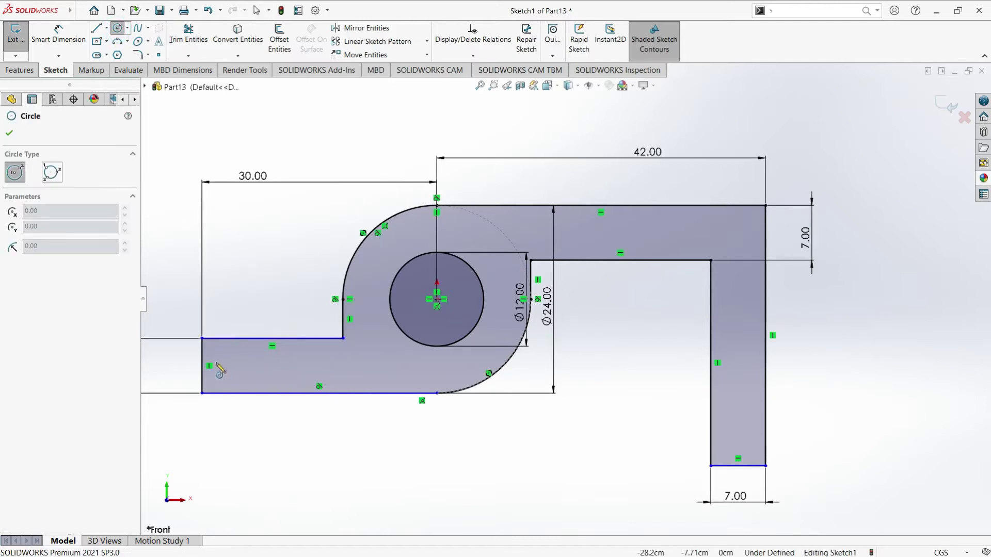
left_click(244, 367)
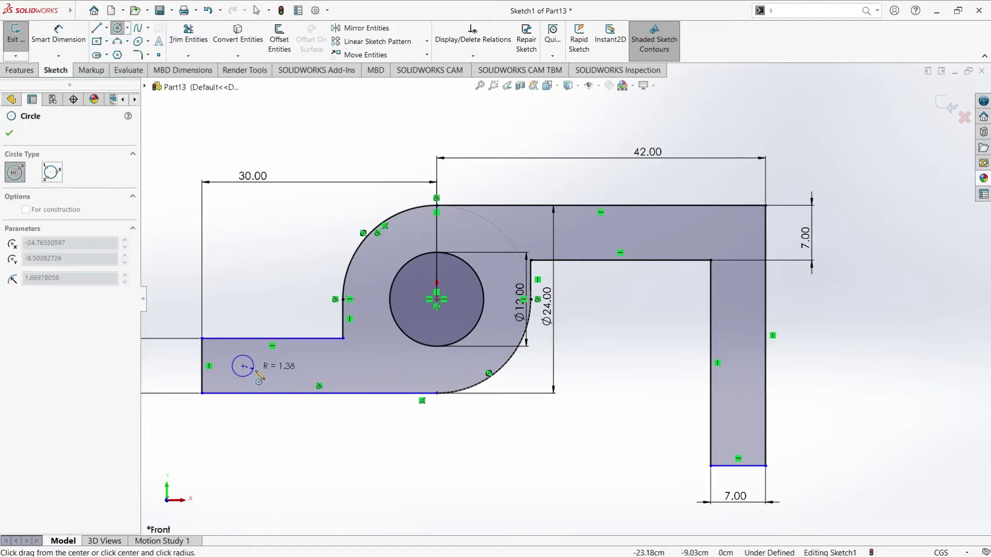
left_click(257, 373)
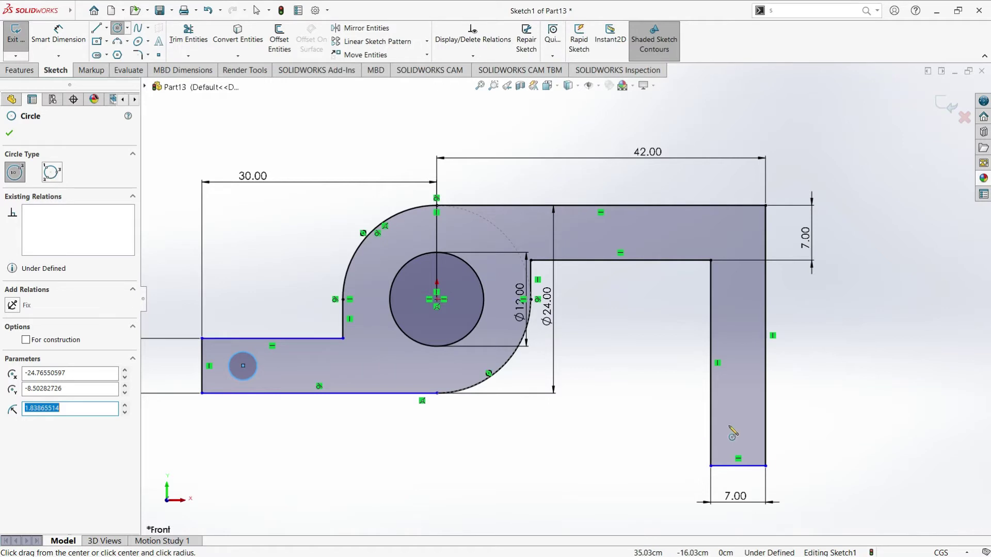
left_click(737, 426)
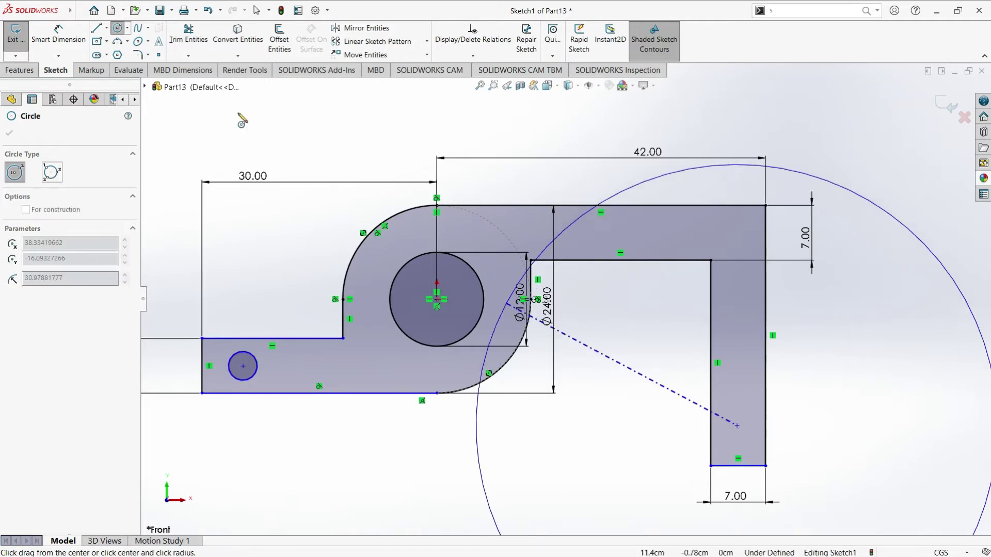
key("Escape")
scroll(372, 316, "down", 2)
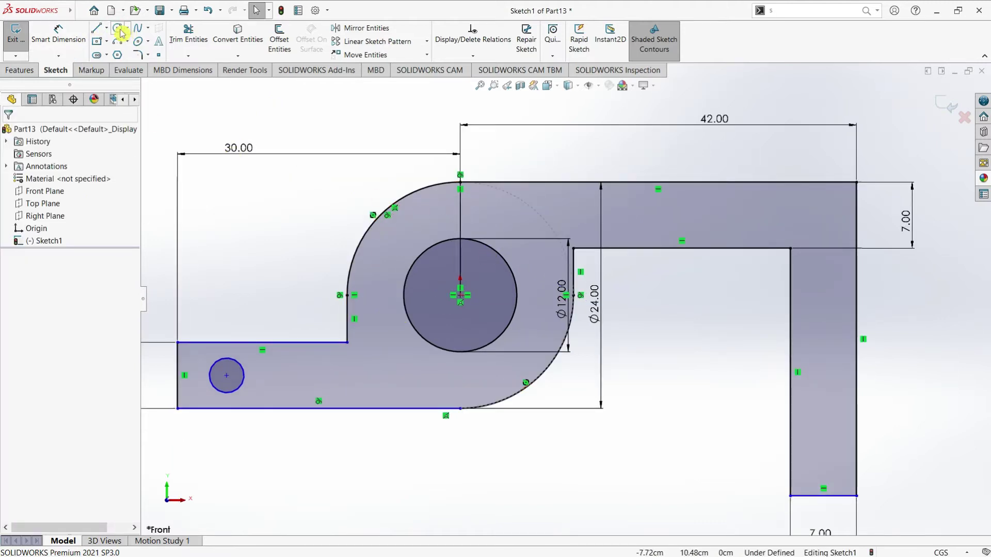
Draw a small circle on the vertical centreline above the central bore
left_click(118, 27)
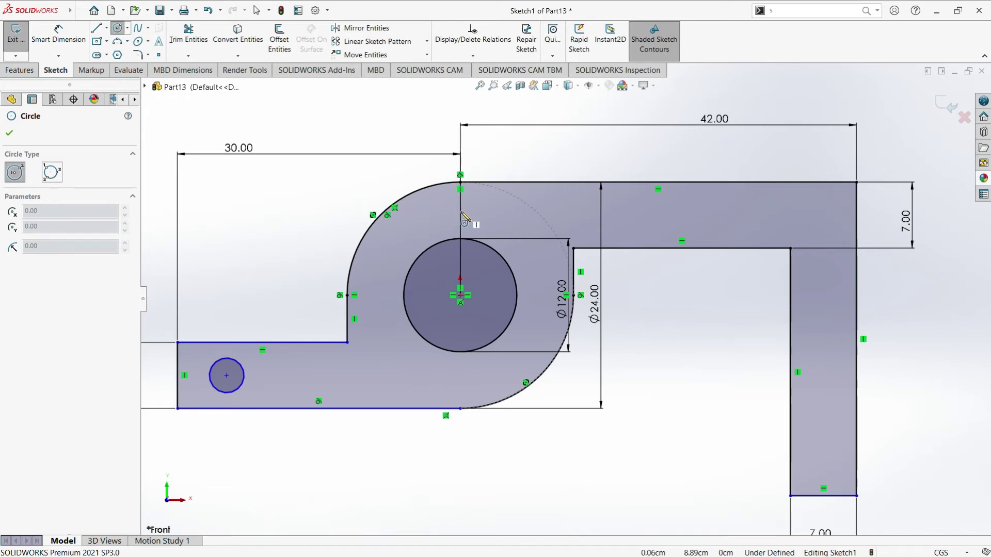
left_click(460, 211)
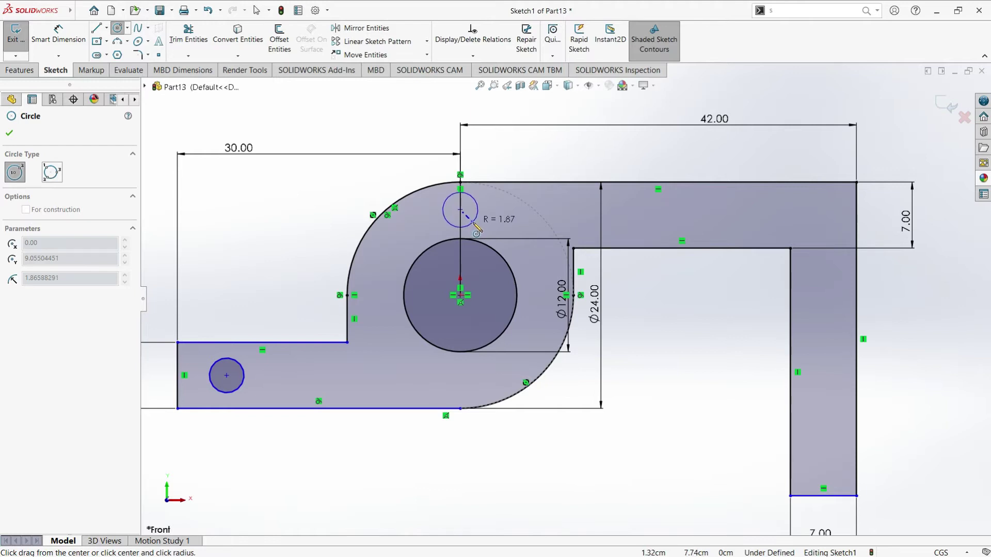
left_click(477, 227)
key("Escape")
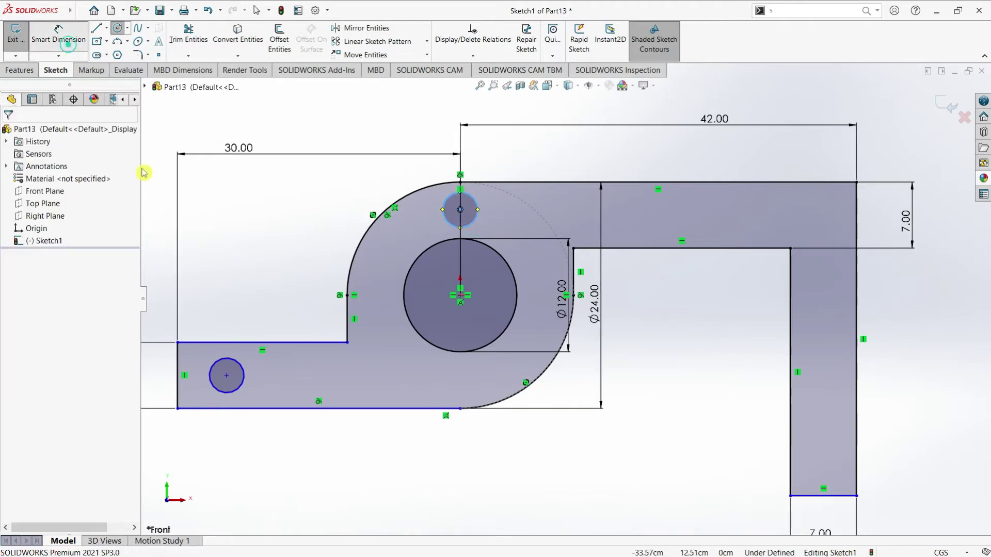
Locate the left-arm hole 5.00 from the left edge and 3.50 from the bottom edge
left_click(227, 375)
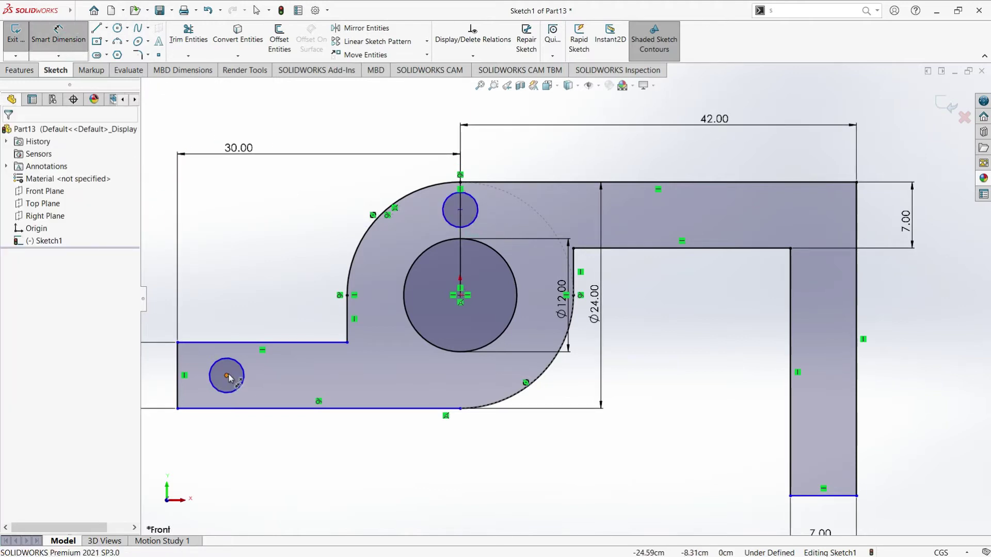
left_click(178, 387)
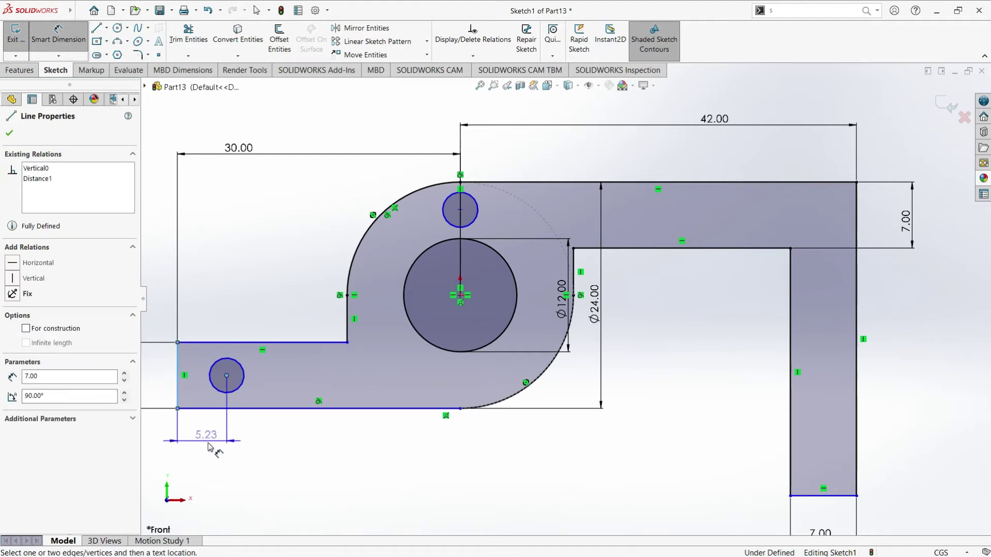
left_click(210, 444)
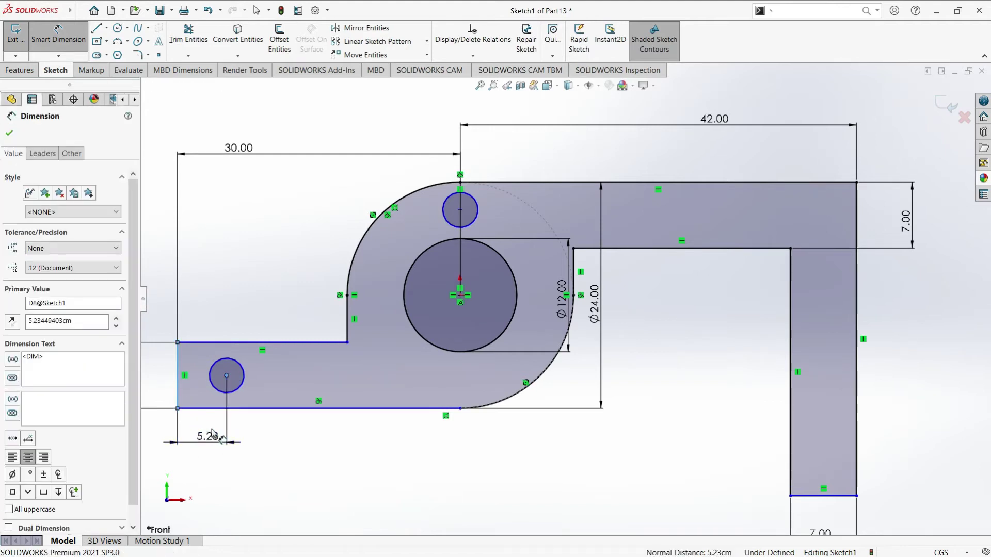
left_click(255, 405)
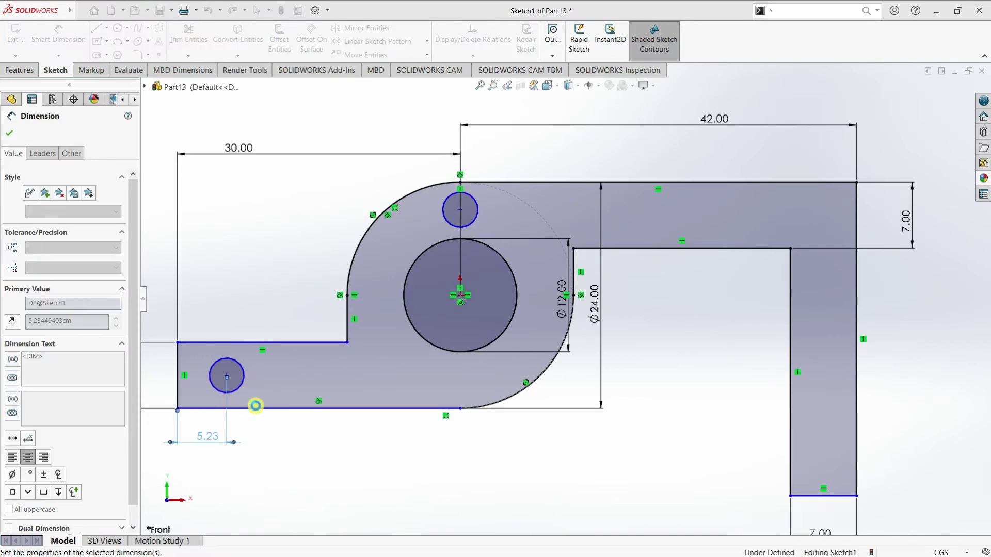
type("5")
left_click(225, 376)
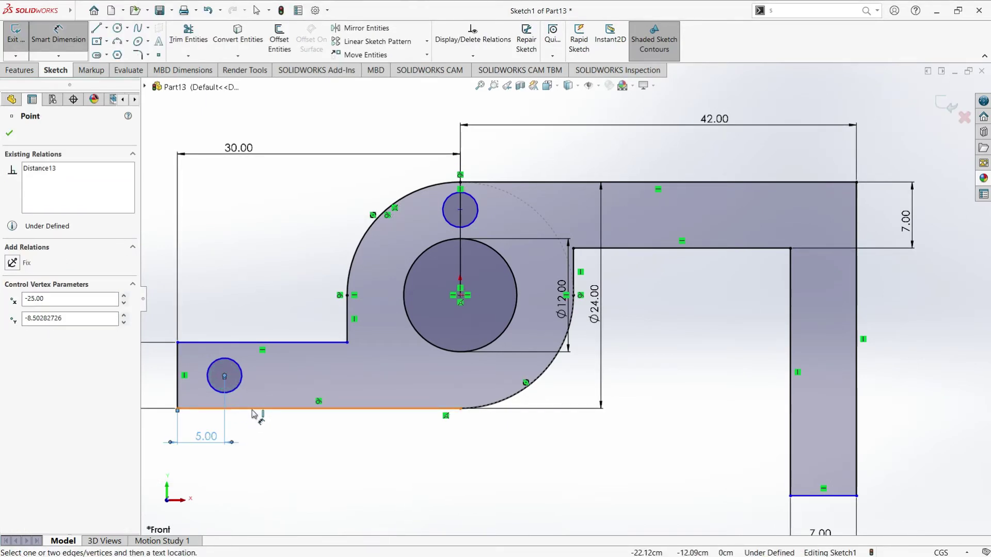
left_click(258, 409)
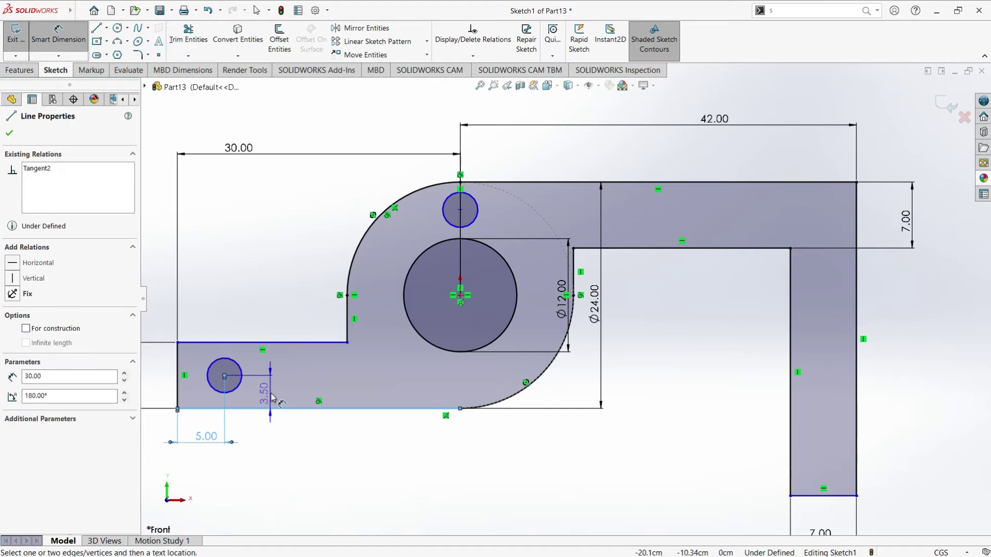
left_click(272, 397)
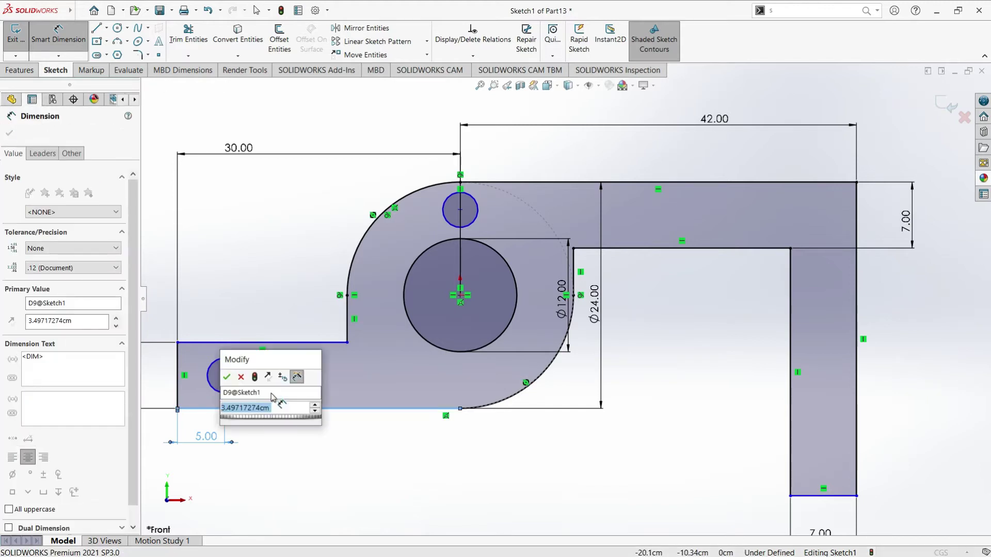
type("3.5")
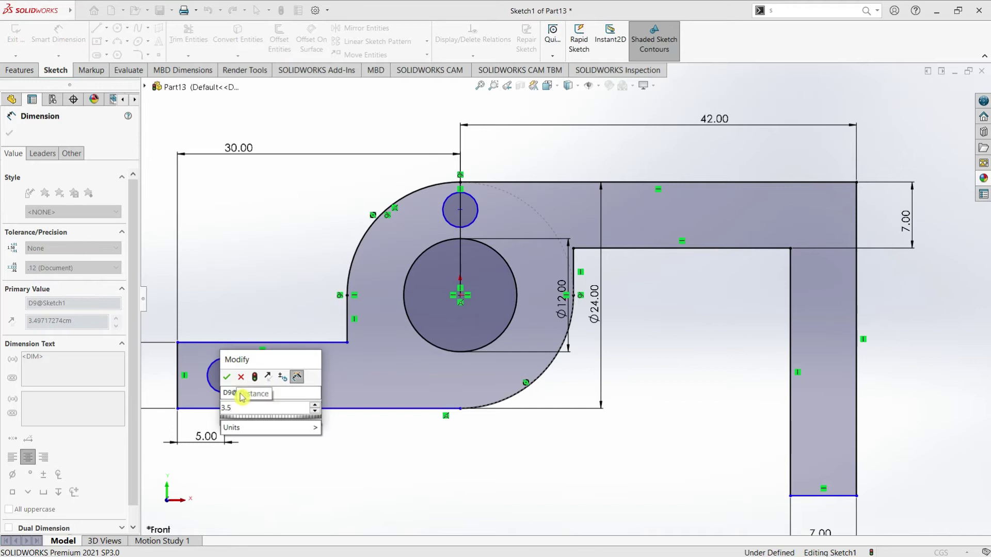
left_click(229, 381)
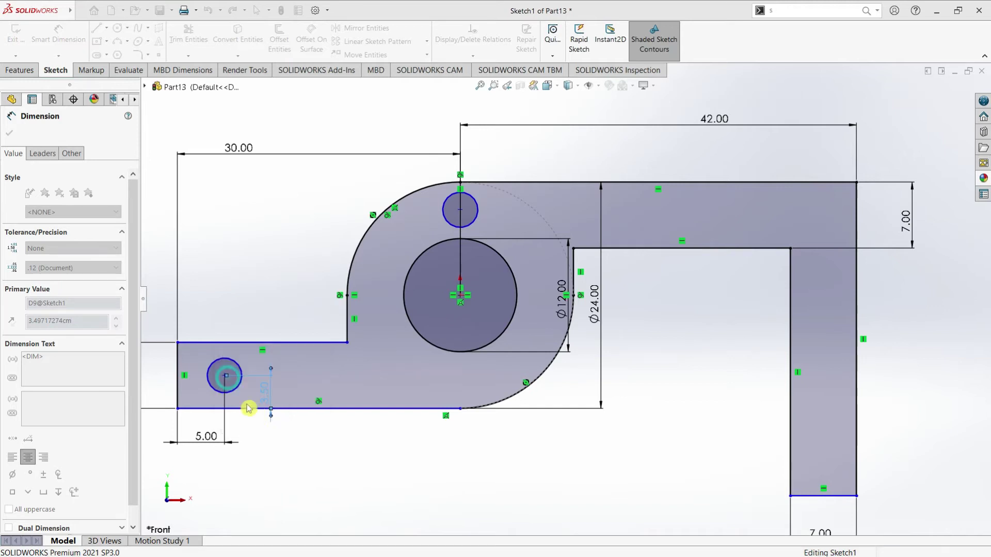
Set the left-arm hole to Ø2.75 and the circle above the hub to Ø2
left_click(241, 375)
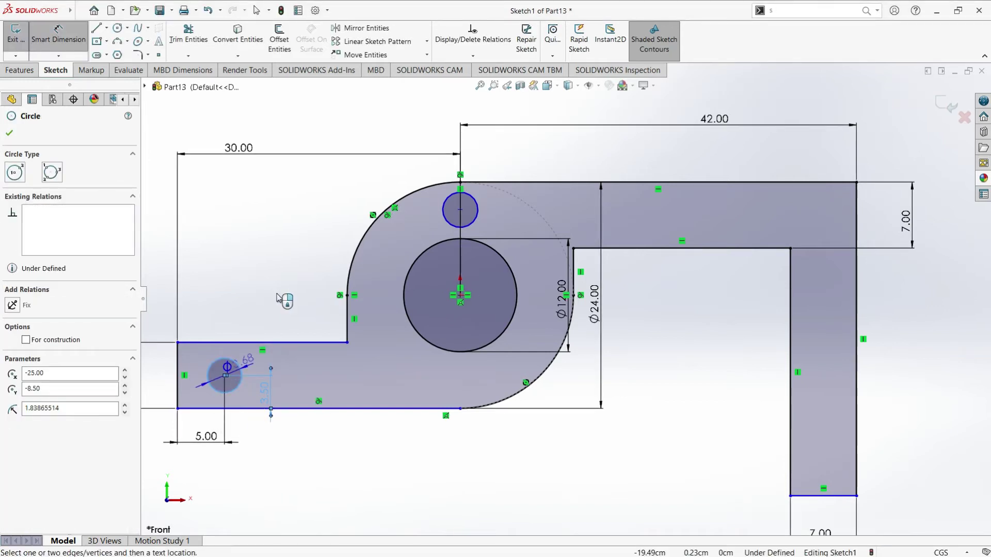
left_click(277, 298)
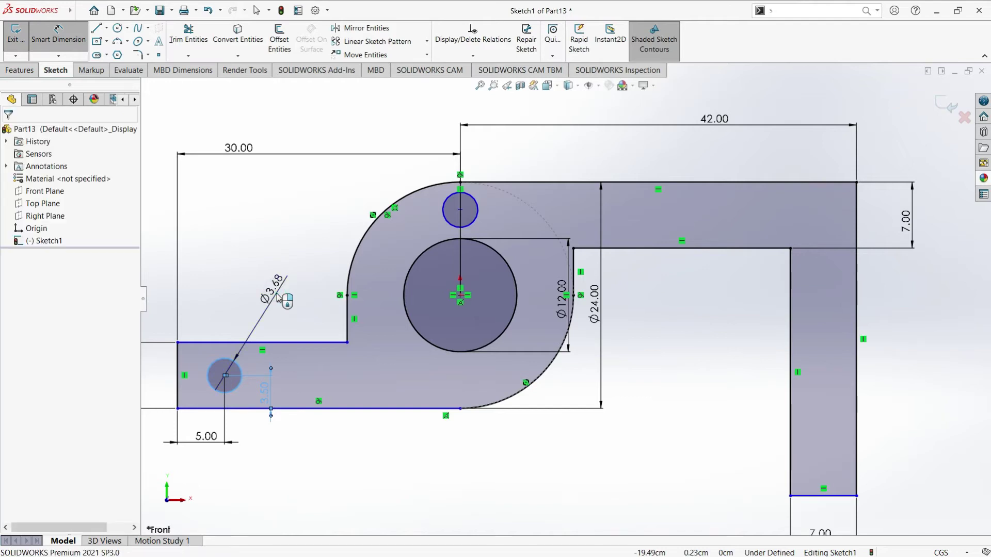
type("2.75")
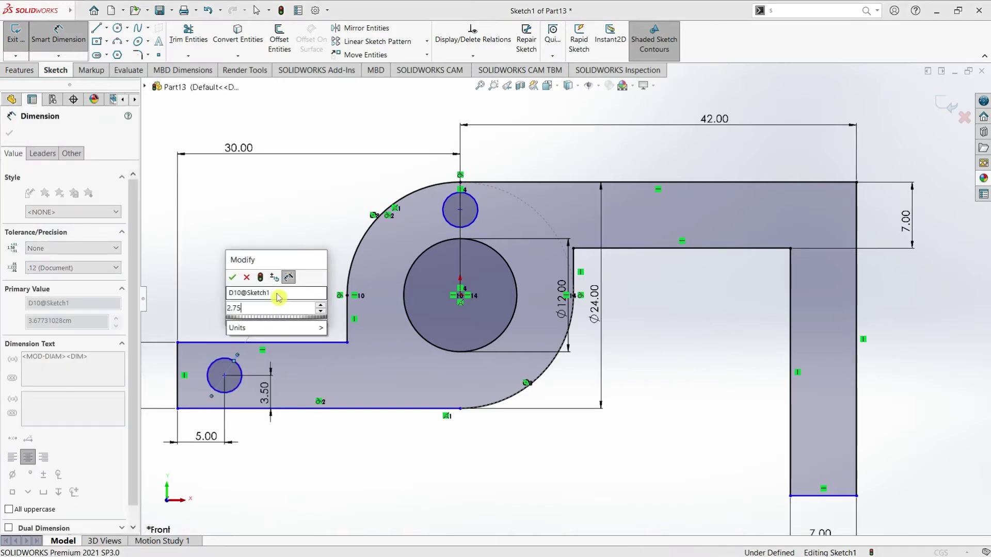
left_click(232, 279)
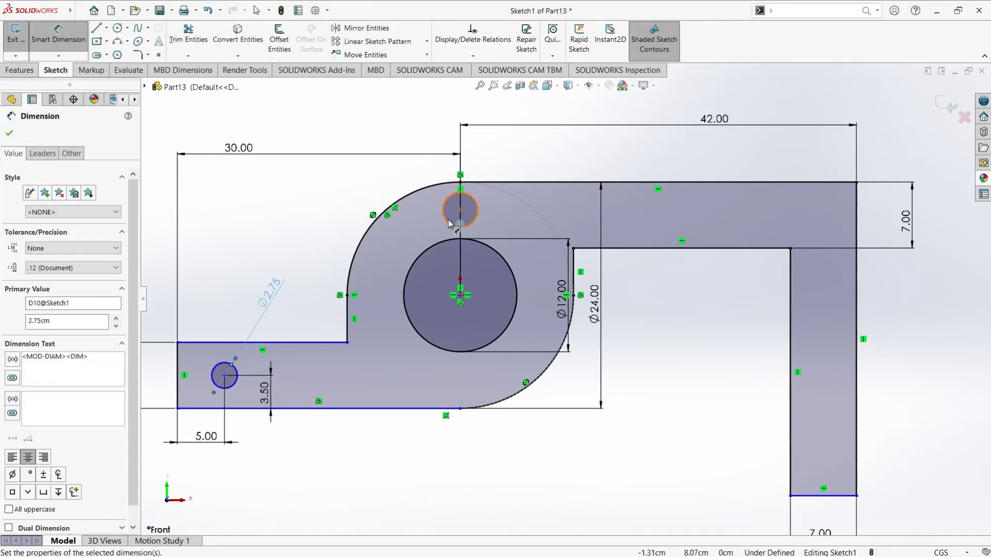
left_click(448, 223)
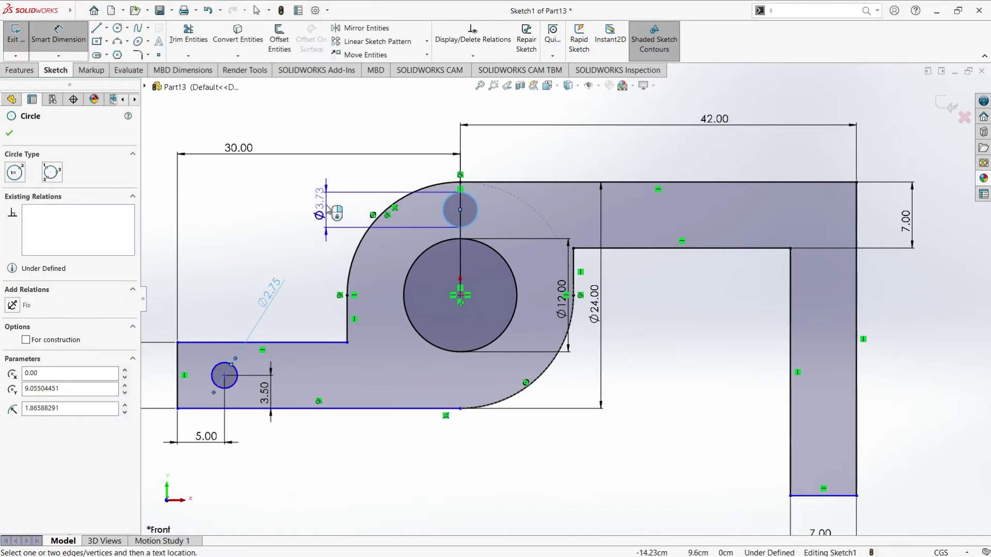
left_click(328, 209)
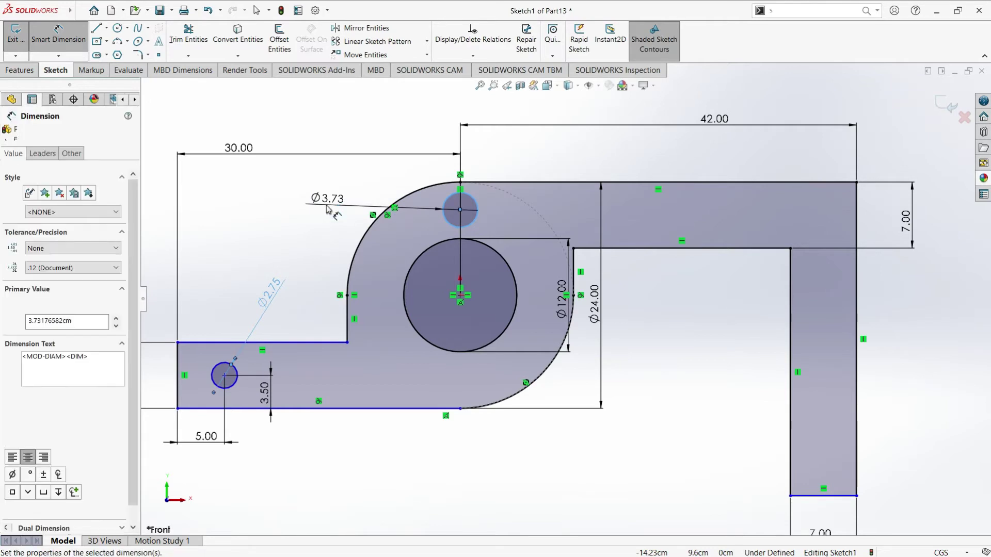
type("2")
left_click(283, 189)
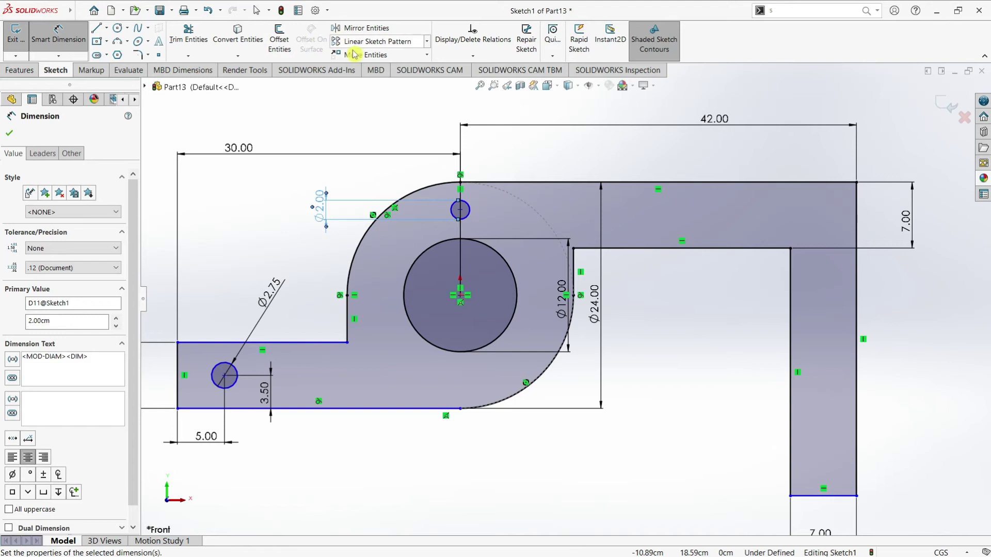
Circularly pattern the top Ø2 circle into 12 instances around the hub centre point
left_click(426, 42)
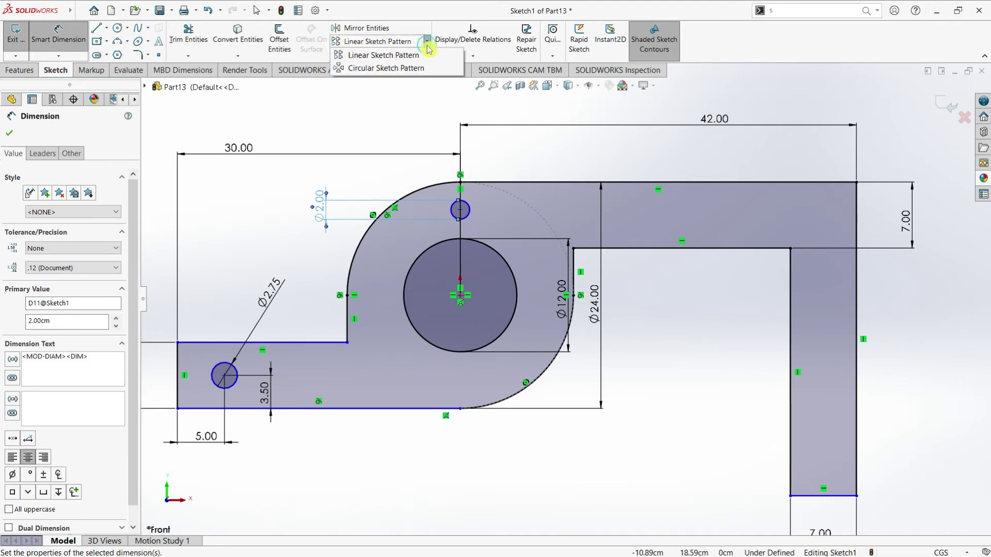
left_click(392, 66)
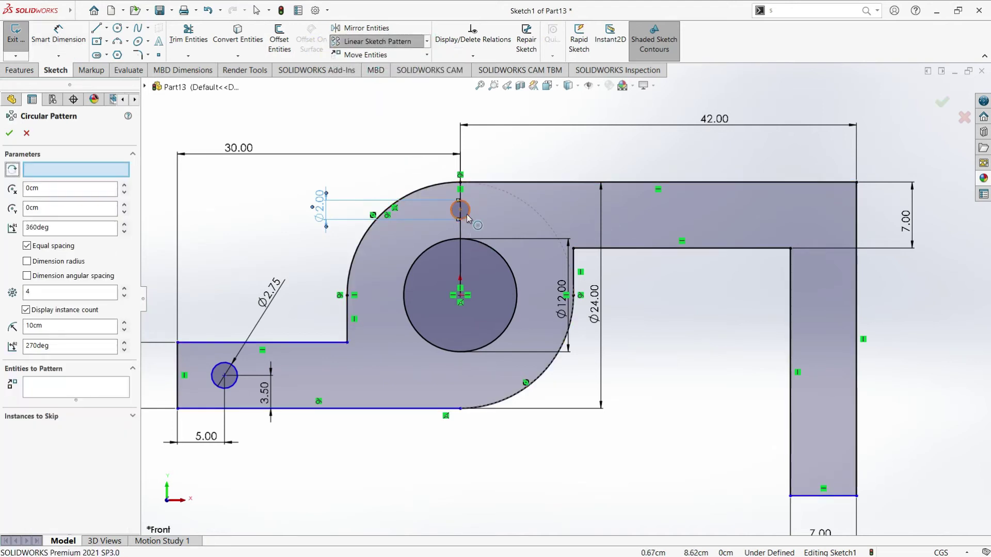
left_click(26, 133)
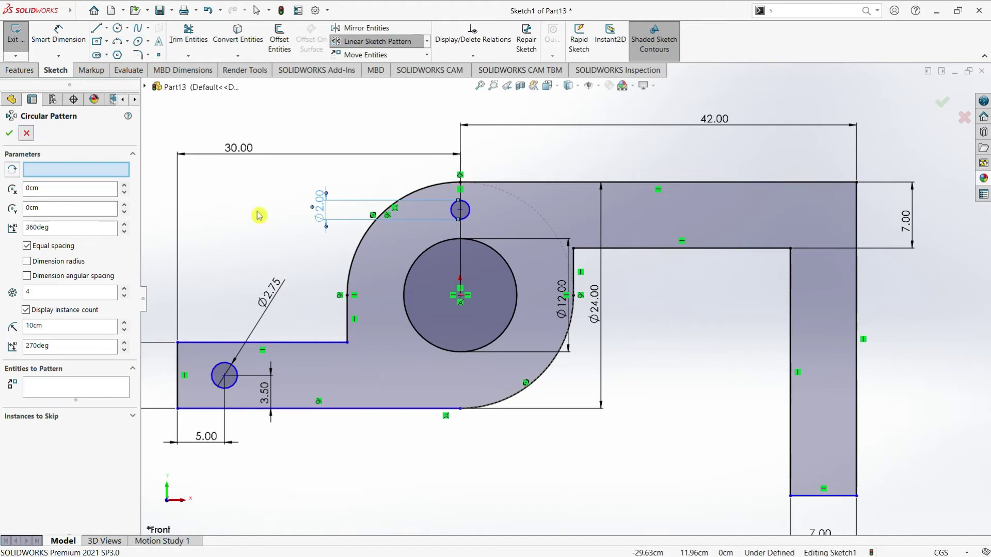
left_click(469, 216)
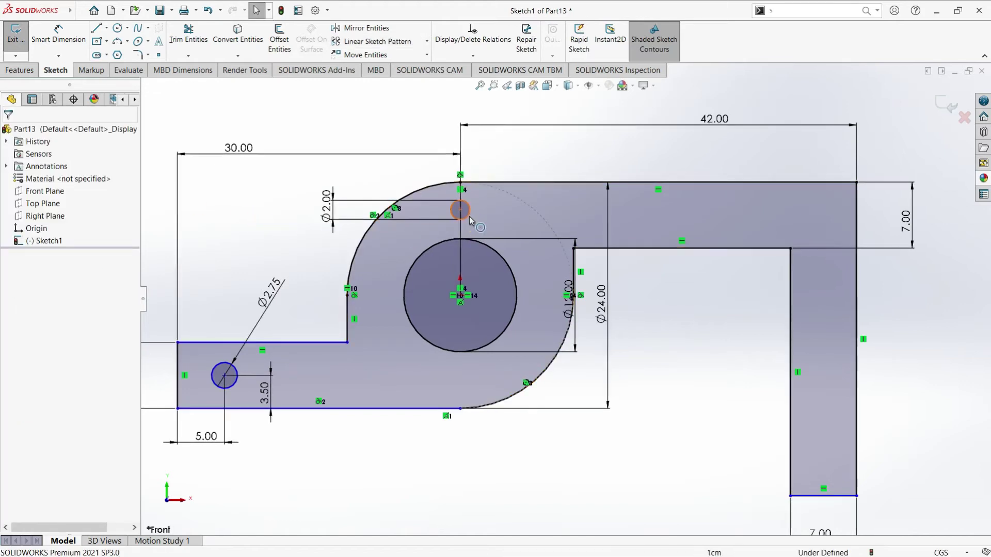
left_click(427, 42)
left_click(379, 66)
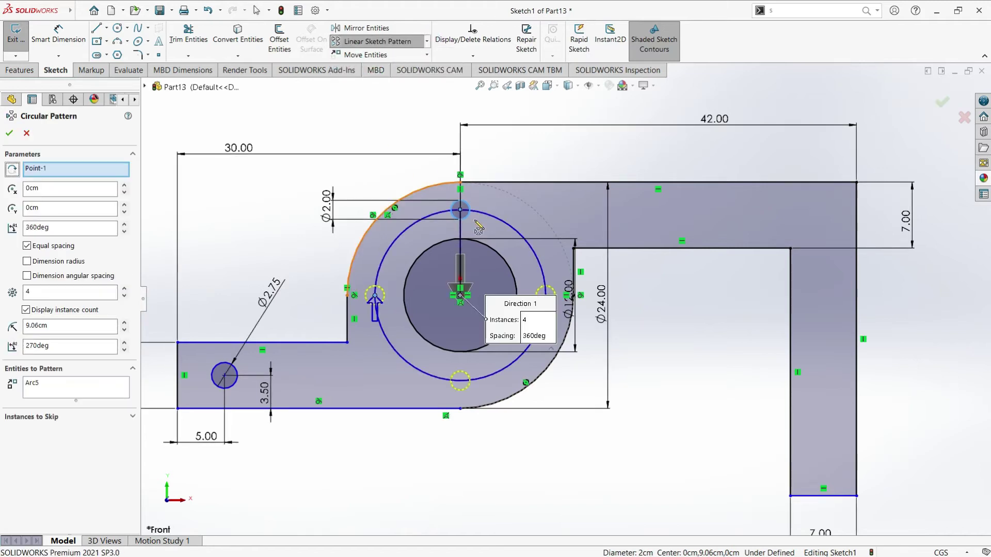
left_click(124, 289)
left_click(123, 288)
left_click(124, 289)
left_click(123, 289)
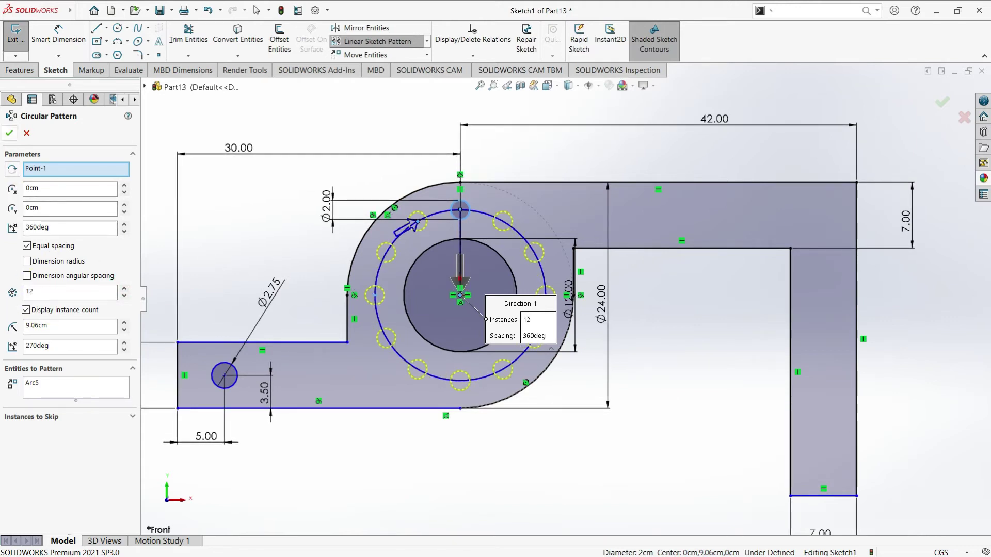
left_click(58, 169)
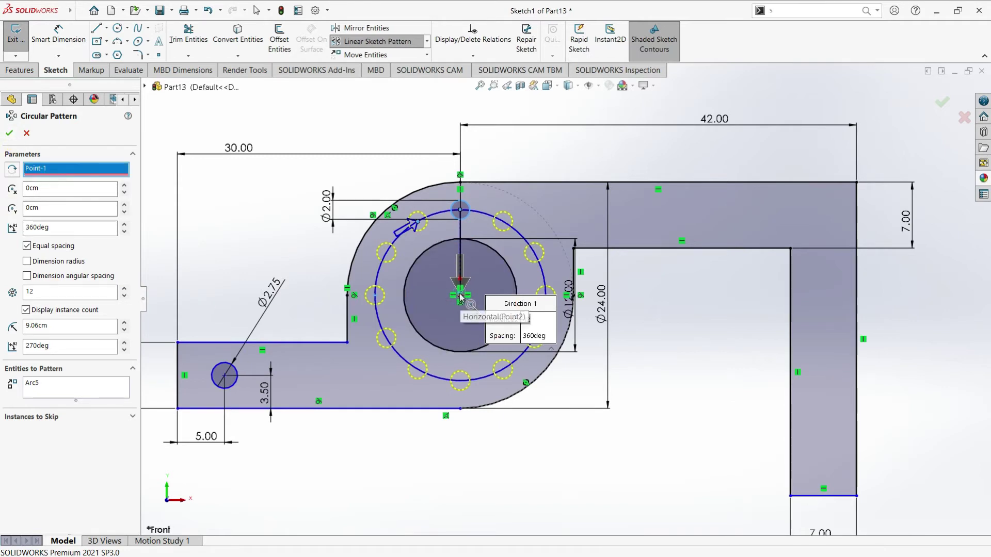
left_click(460, 296)
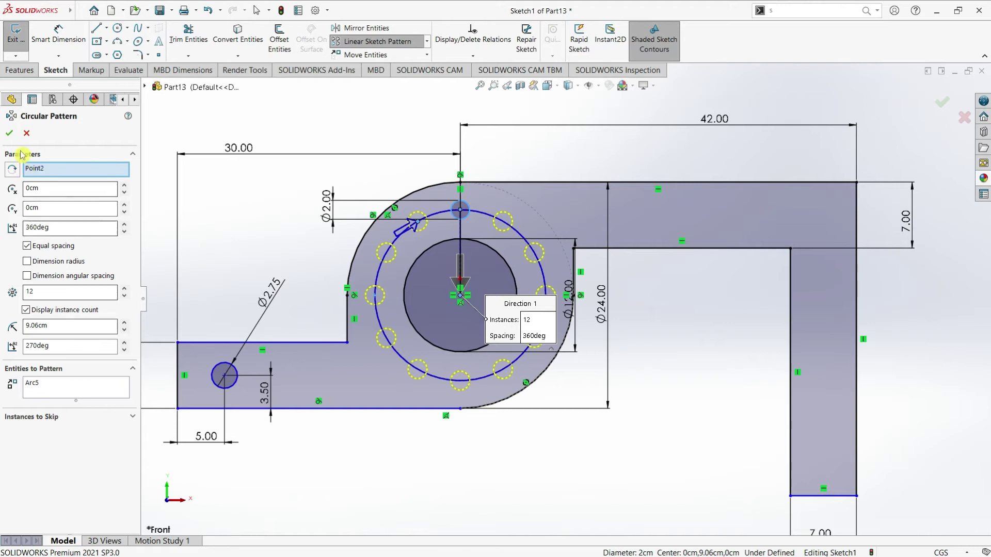
left_click(10, 133)
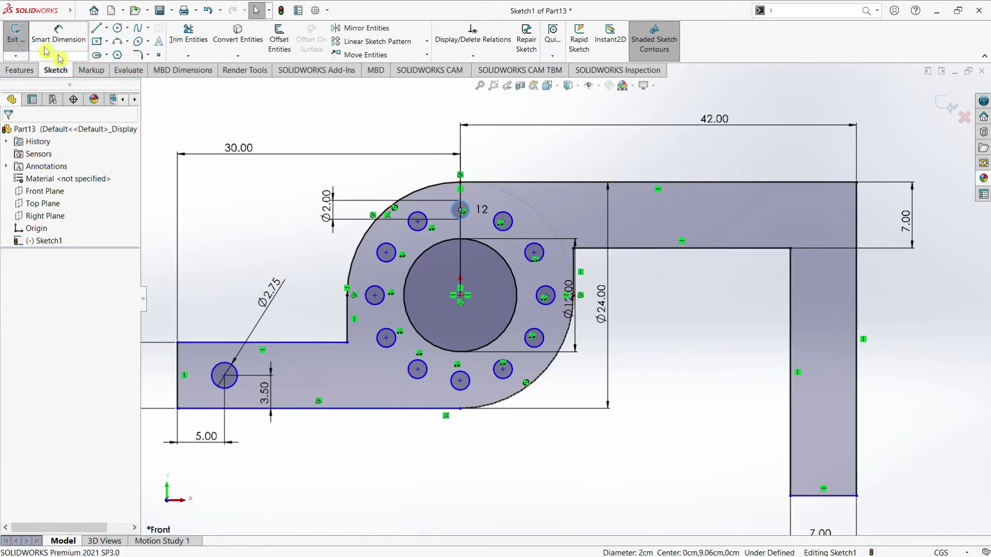
Extrude the bracket sketch mid-plane to a 34 cm depth as Boss-Extrude1
left_click(16, 36)
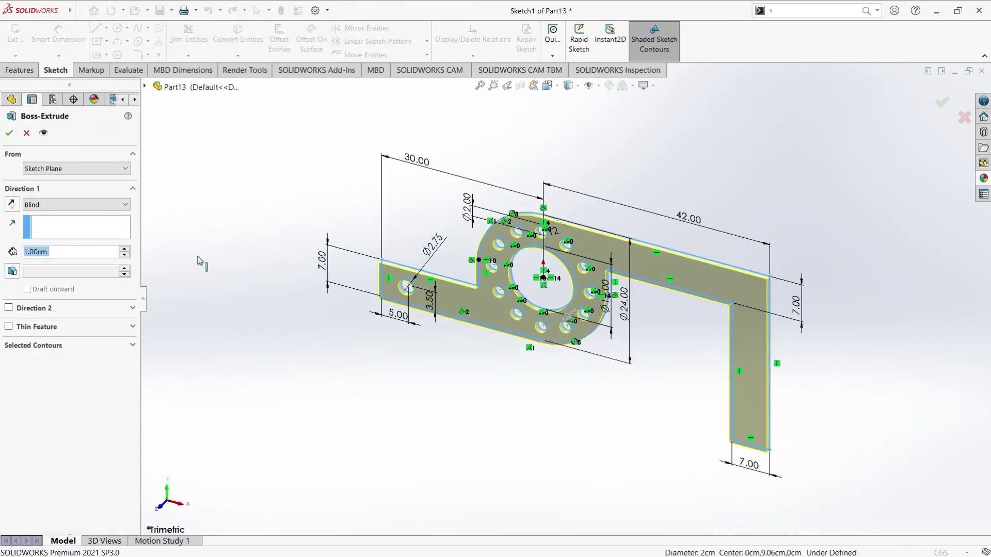
left_click(81, 211)
left_click(74, 261)
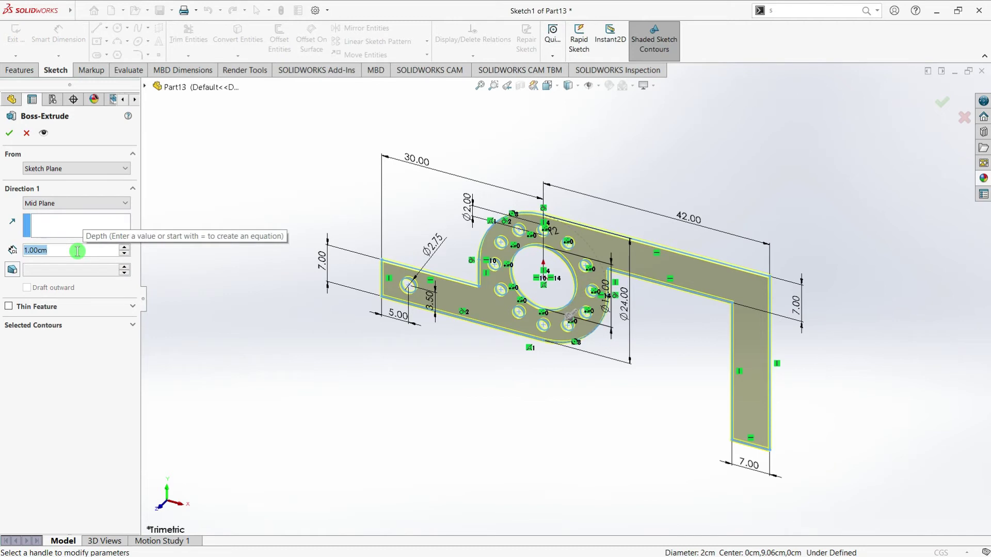
type("24")
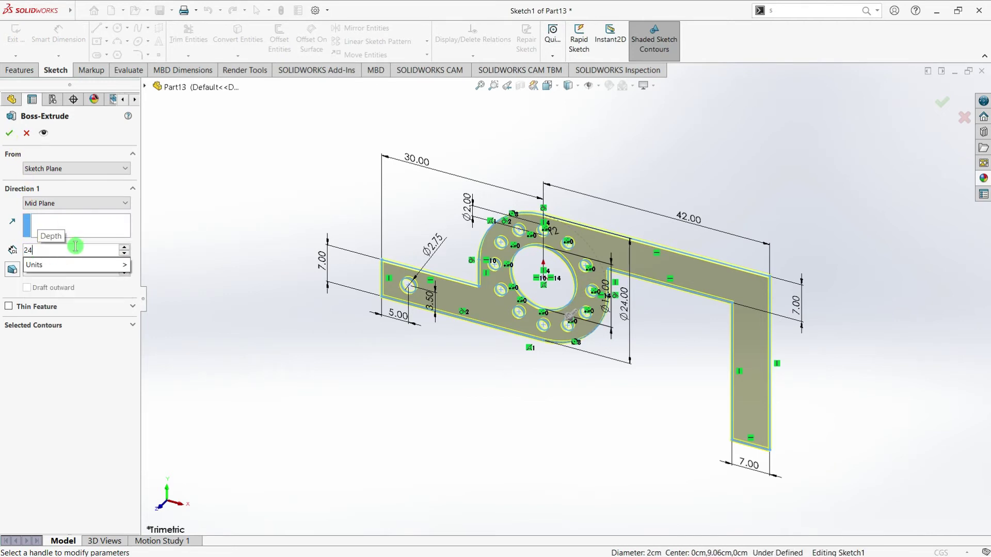
key("BackSpace")
key("BackSpace")
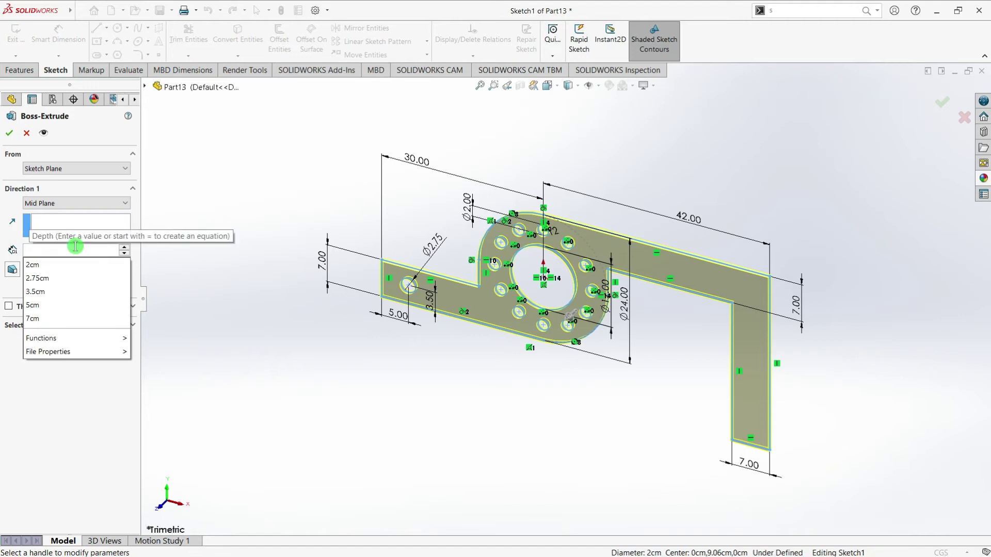
type("34")
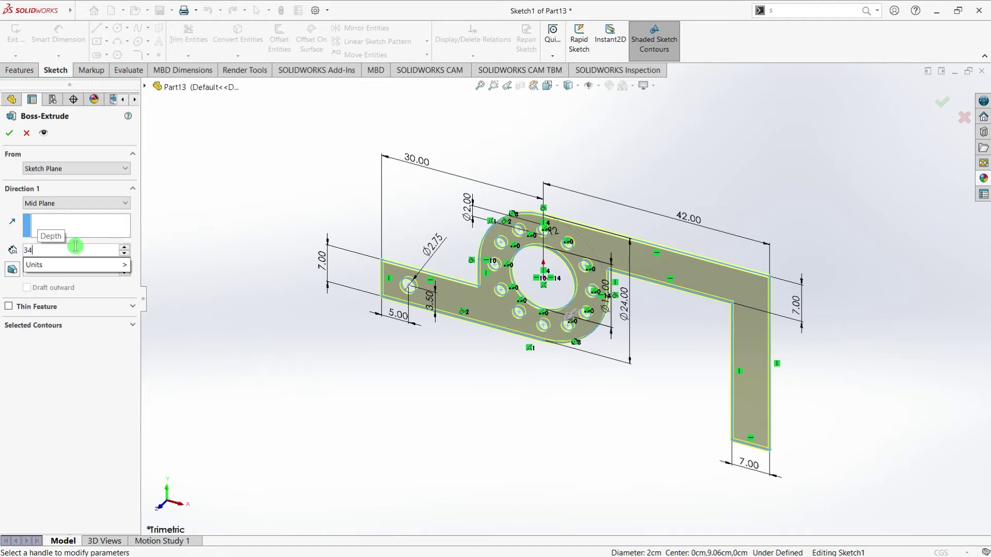
key("Return")
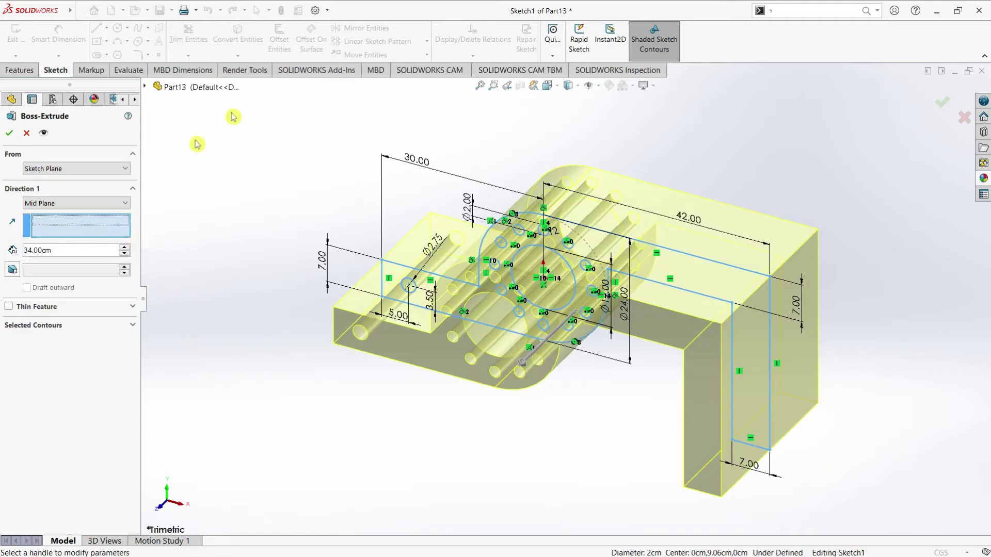
left_click(10, 136)
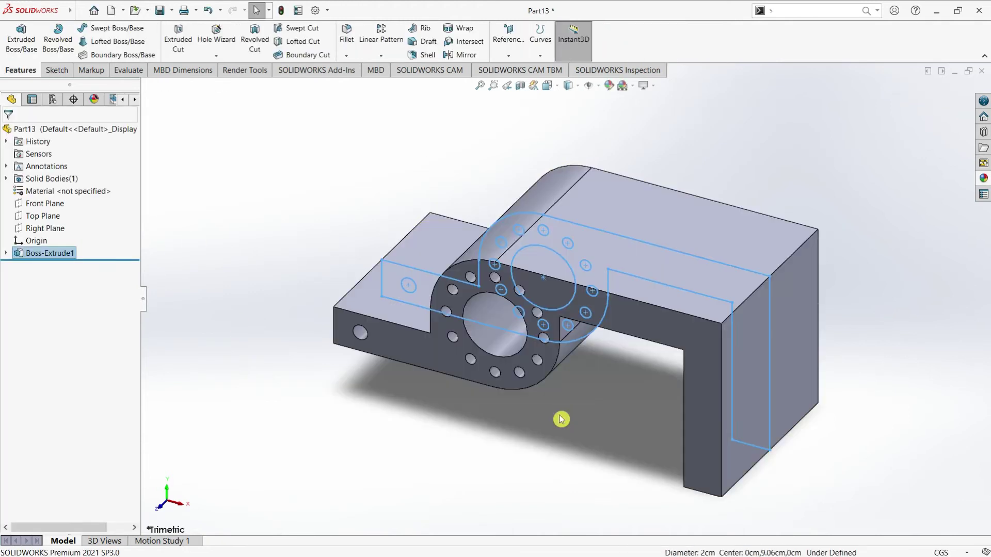
Orbit the solid to inspect its arm and underside, then bring up the Chamfer tool
mouse_move(578, 443)
middle_mouse_down()
mouse_move(540, 309)
mouse_move(553, 394)
middle_mouse_up()
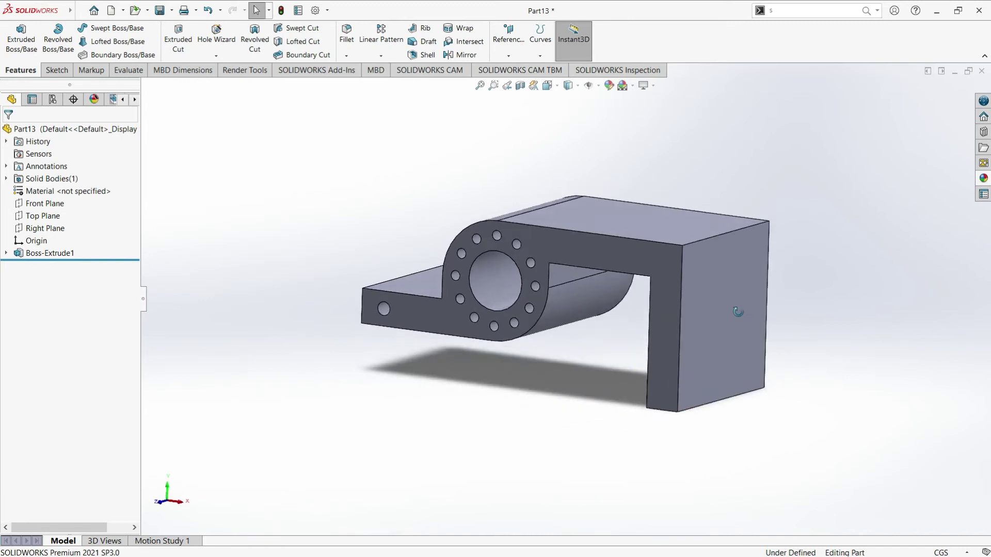
middle_click_drag(721, 349, 719, 379)
left_click(725, 391)
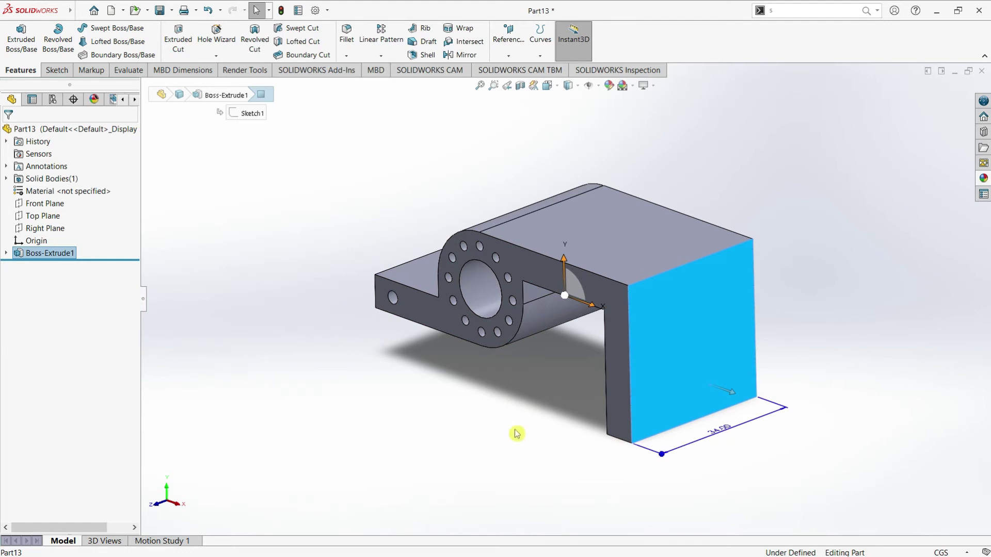
left_click(541, 380)
middle_click_drag(284, 99, 330, 72)
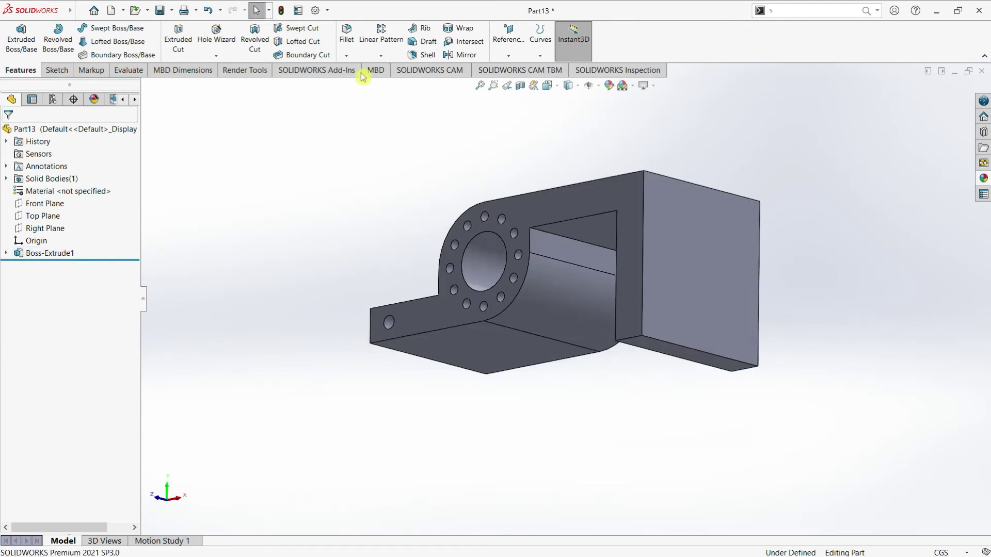
left_click(350, 58)
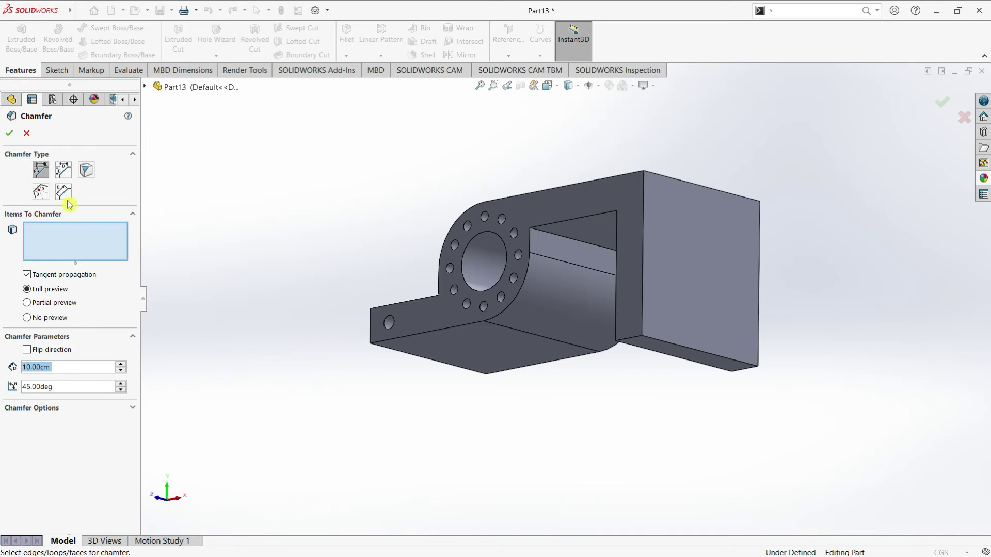
Set an asymmetric distance-distance chamfer with distances 5 cm and 7.5 cm
left_click(63, 171)
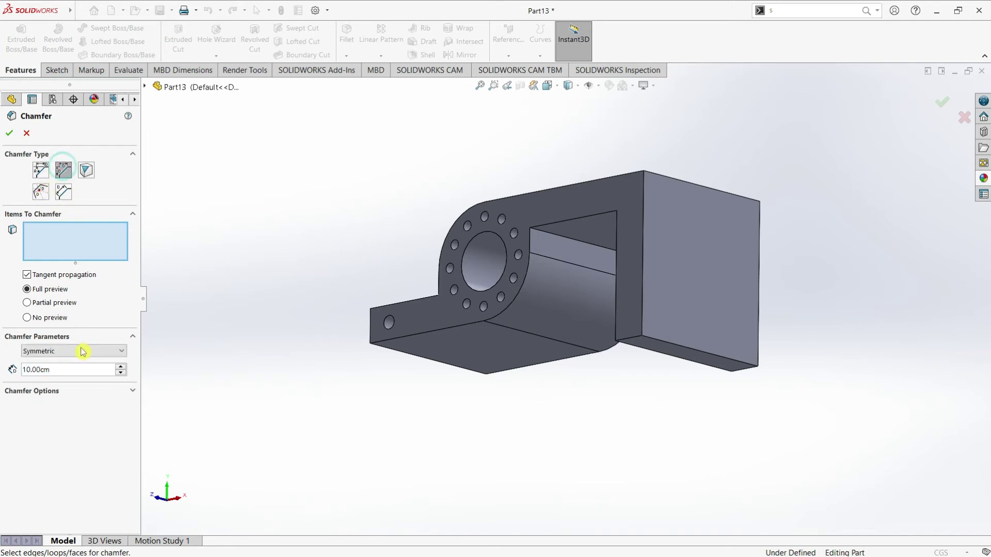
type("5")
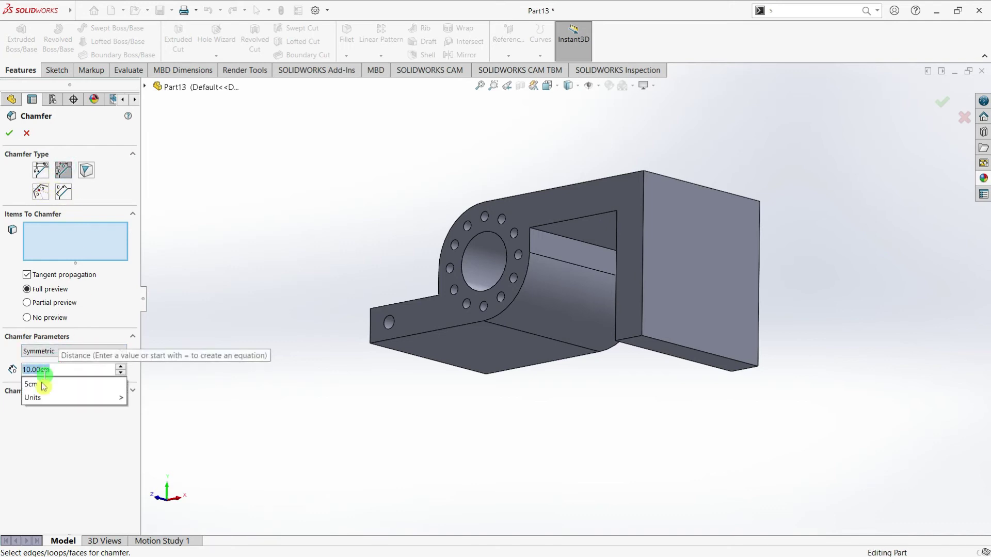
left_click(55, 391)
left_click(62, 350)
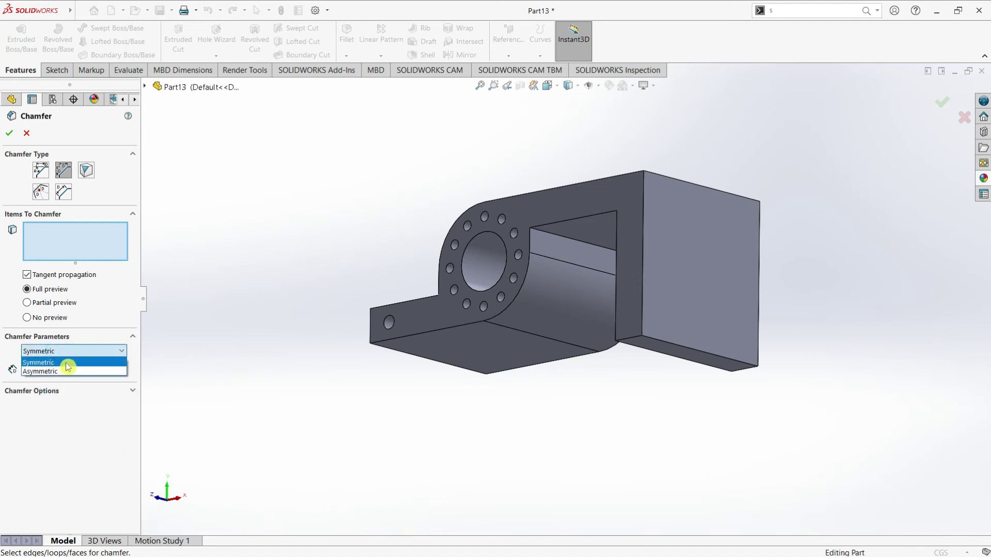
left_click(66, 364)
left_click(77, 355)
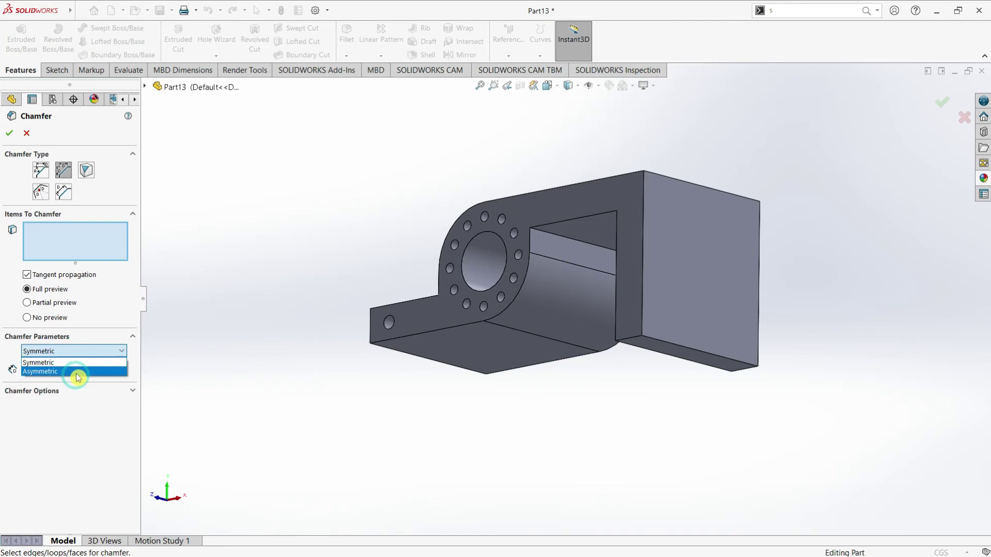
left_click(75, 372)
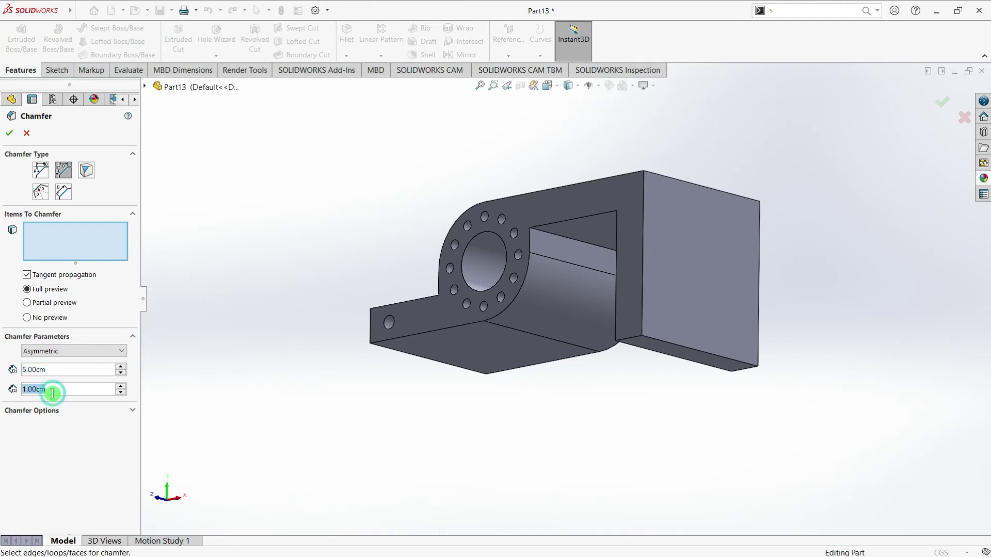
type("7.5")
key("Return")
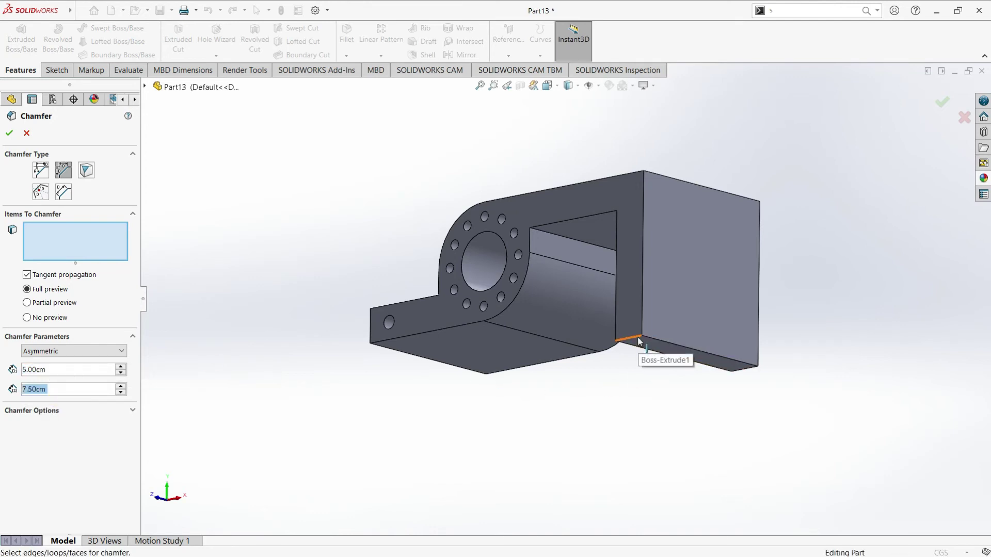
Select two bottom edges of the end block for the chamfer, orbiting to check previews
left_click(639, 341)
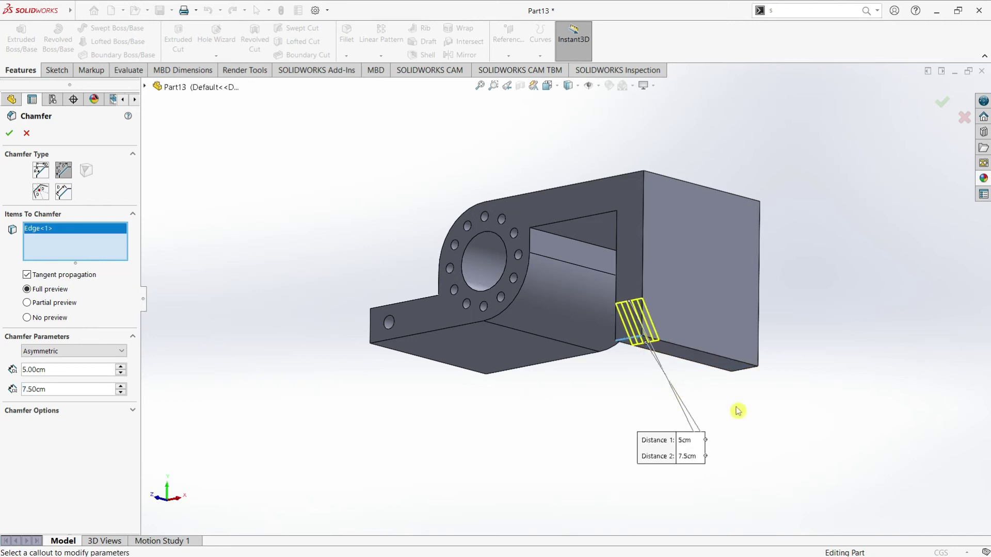
mouse_move(733, 415)
middle_mouse_down()
mouse_move(558, 366)
mouse_move(615, 436)
mouse_move(482, 410)
middle_mouse_up()
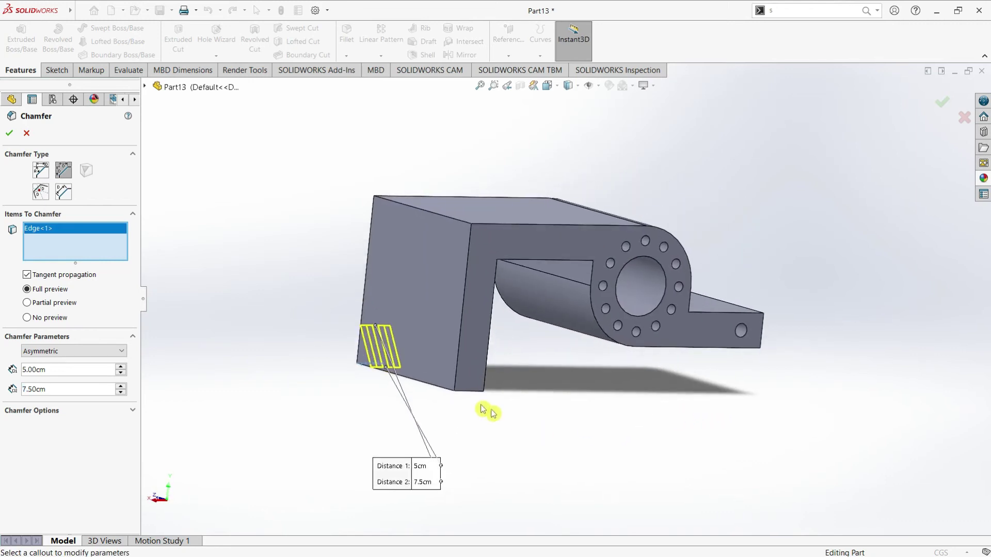
left_click(470, 397)
mouse_move(531, 442)
middle_mouse_down()
mouse_move(544, 392)
mouse_move(608, 404)
mouse_move(606, 416)
mouse_move(673, 413)
middle_mouse_up()
mouse_move(664, 452)
middle_mouse_down()
mouse_move(568, 449)
mouse_move(643, 459)
mouse_move(524, 432)
middle_mouse_up()
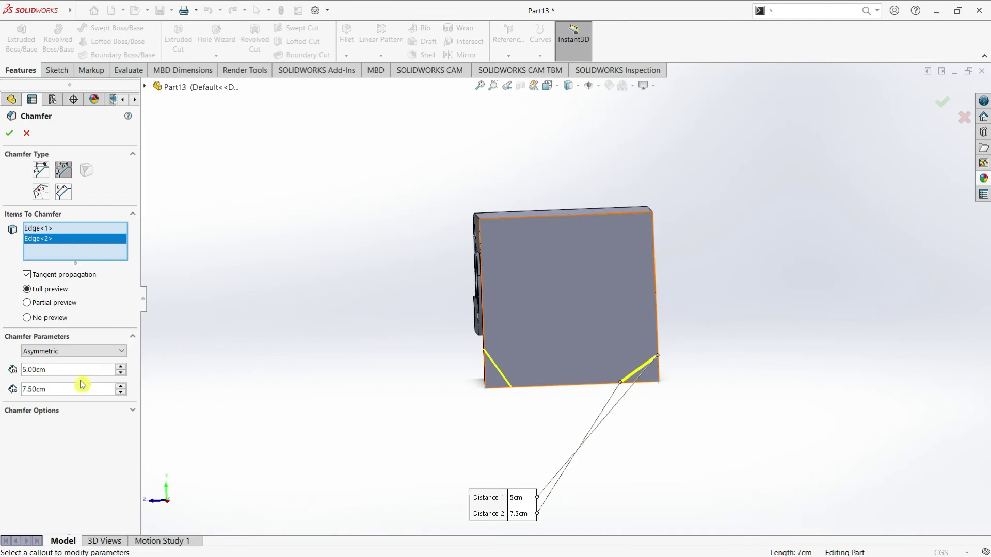
middle_click_drag(614, 368, 683, 371)
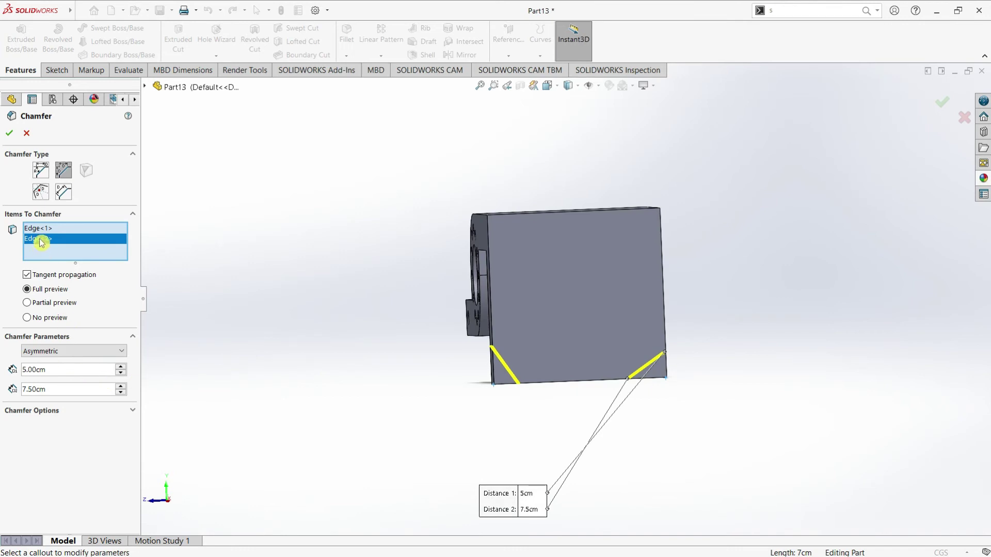
Switch to a symmetric 5 cm chamfer, reselect the second bottom edge and apply Chamfer1
right_click(41, 242)
left_click(61, 260)
left_click(59, 352)
left_click(67, 368)
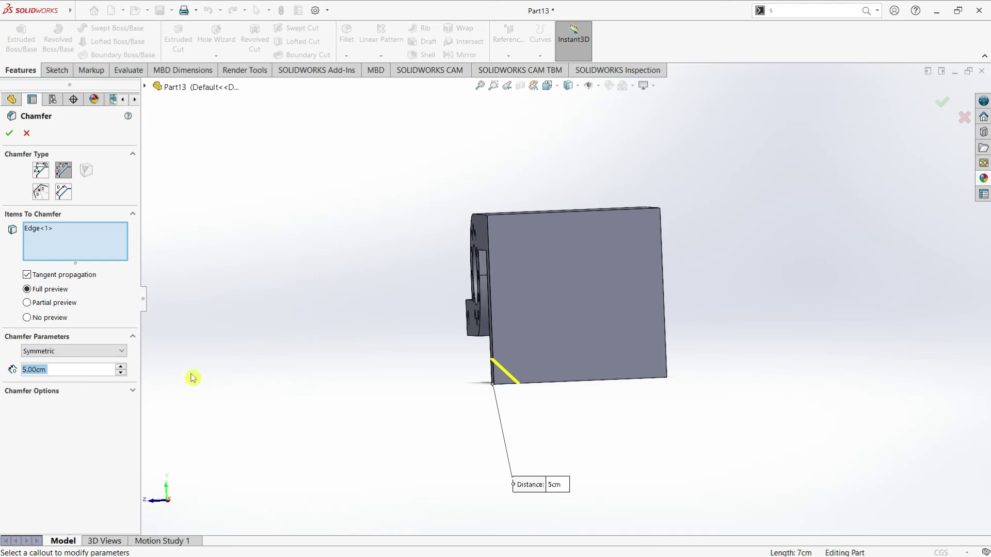
middle_click_drag(724, 363, 541, 408)
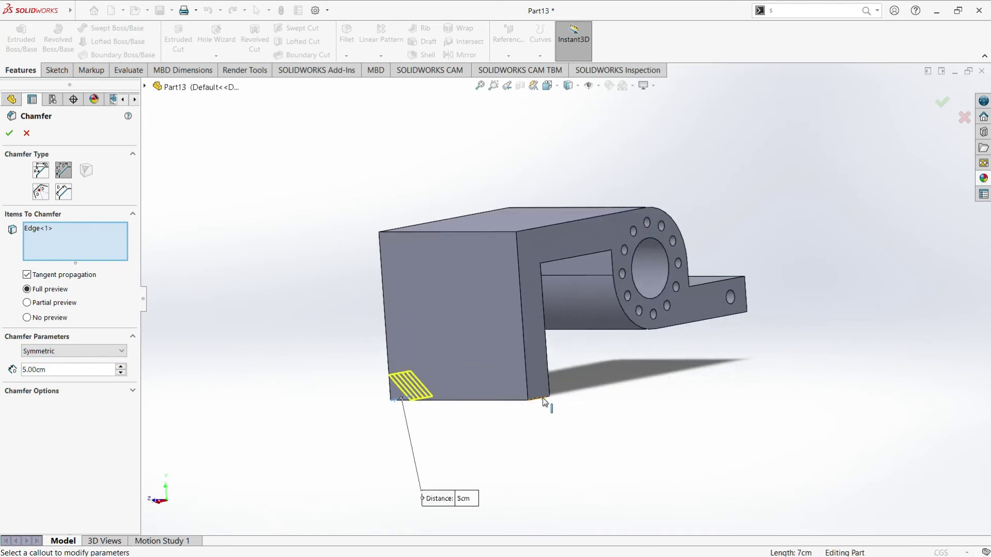
left_click(541, 398)
left_click(10, 134)
mouse_move(614, 422)
middle_mouse_down()
mouse_move(583, 403)
mouse_move(635, 328)
mouse_move(704, 388)
mouse_move(715, 336)
mouse_move(641, 345)
middle_mouse_up()
Open a cut sketch on the block's end face and begin a vertical centerline at its top edge
left_click(631, 293)
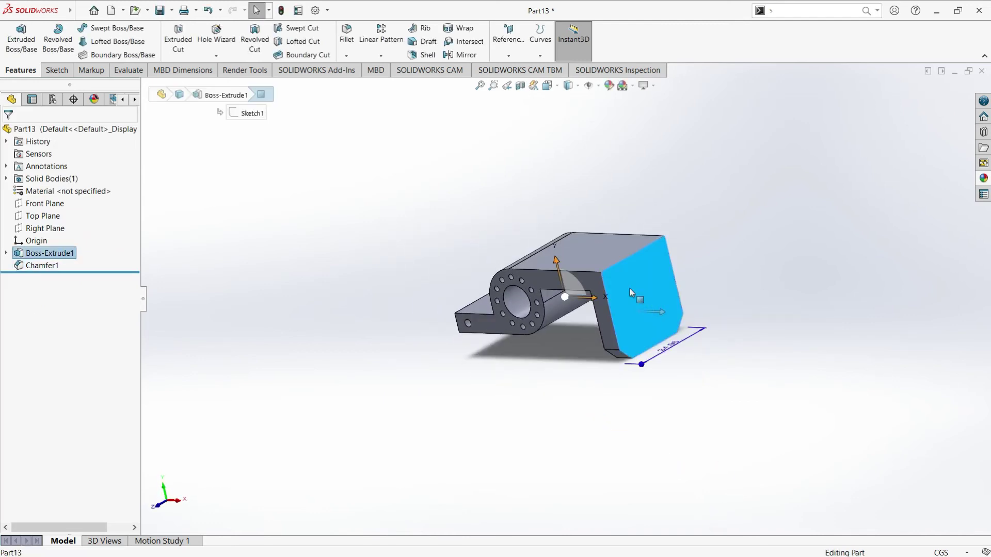
left_click(67, 119)
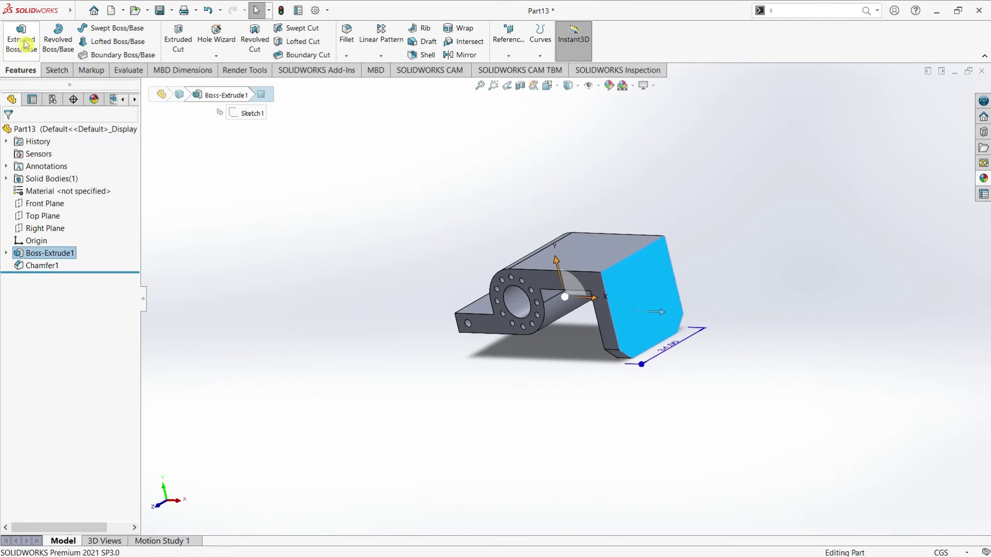
left_click(178, 41)
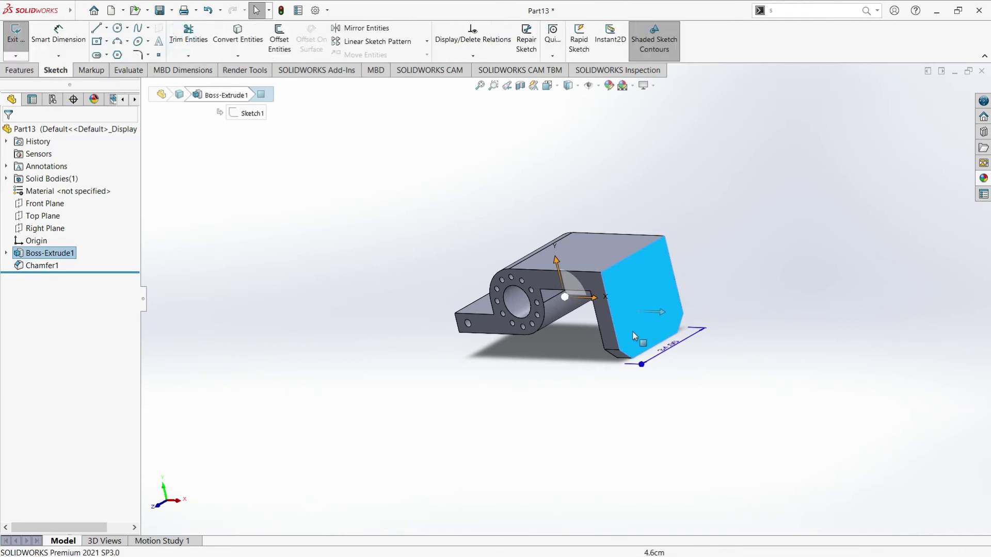
left_click(826, 300)
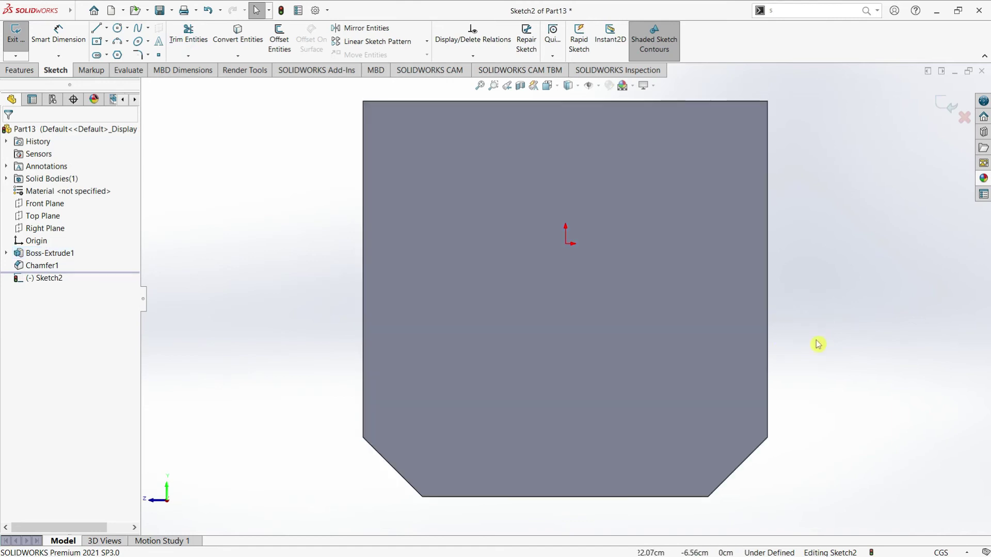
left_click(106, 28)
left_click(121, 53)
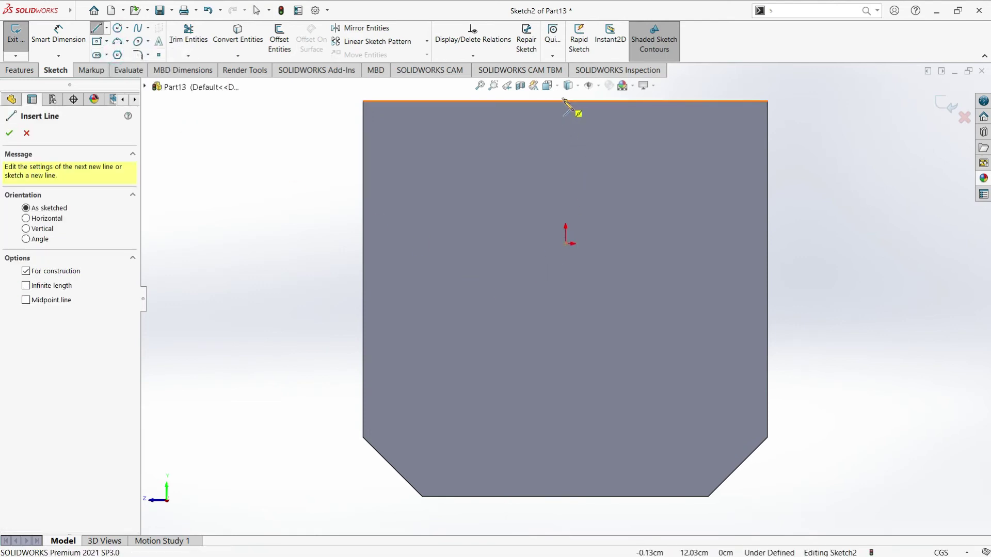
left_click(564, 101)
End the centerline at the bottom edge and draw a circle centred on it
left_click(585, 494)
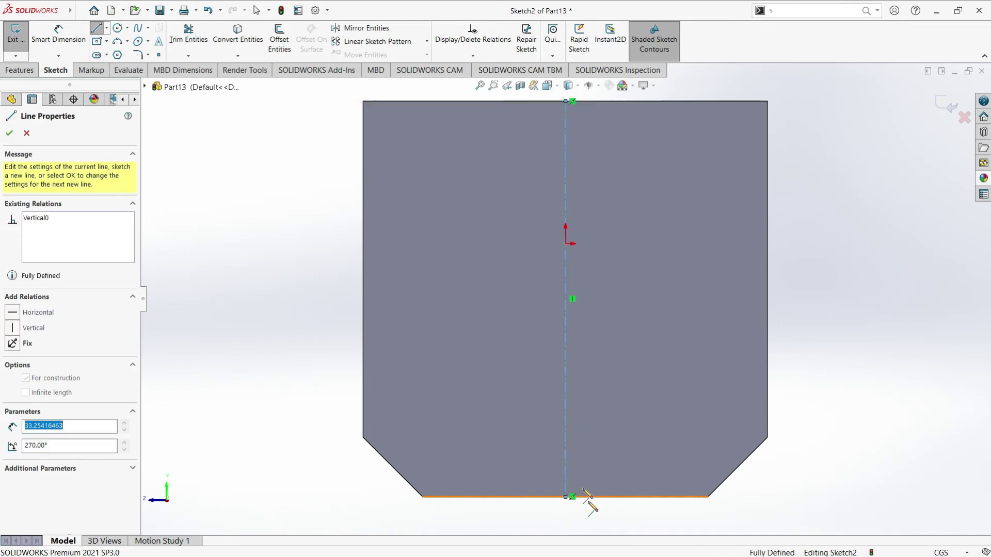
left_click(118, 34)
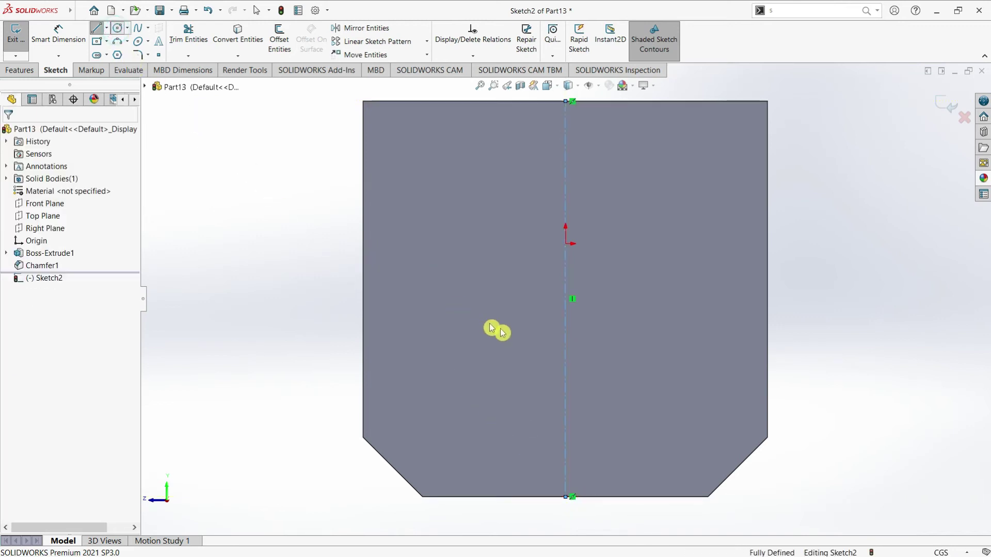
left_click(565, 359)
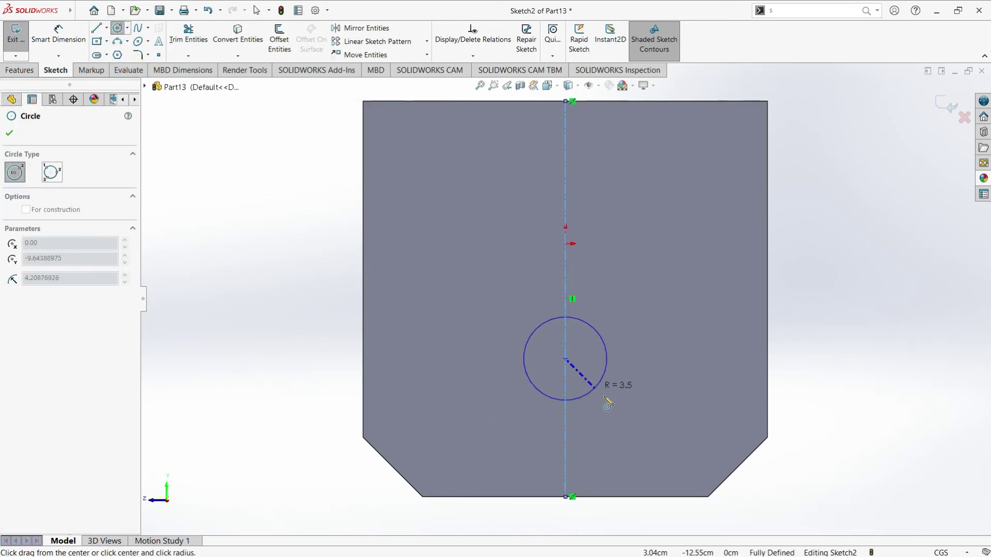
left_click(630, 412)
key("d")
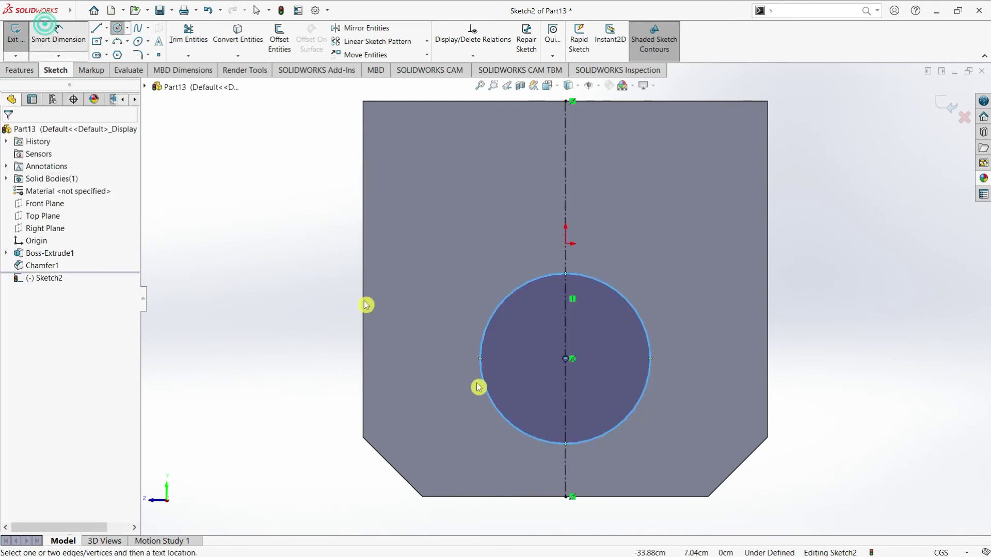
Dimension the circle centre 18 cm above the bottom edge and its diameter to 12 cm
left_click(567, 360)
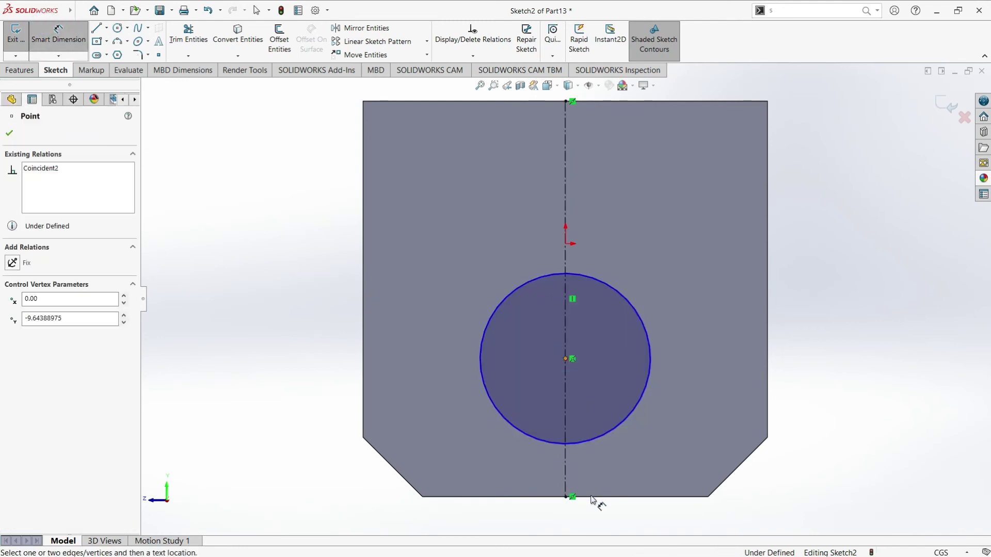
left_click(594, 497)
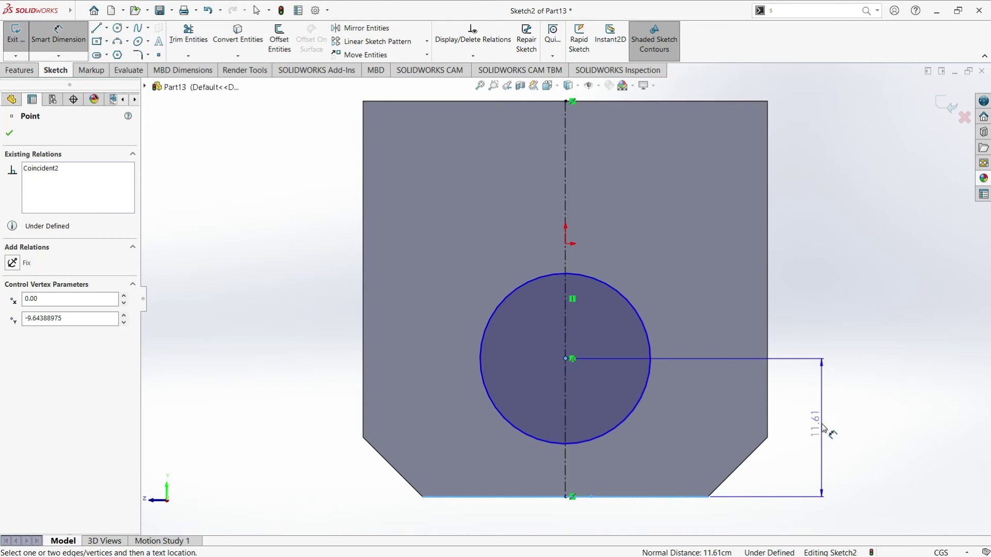
left_click(822, 424)
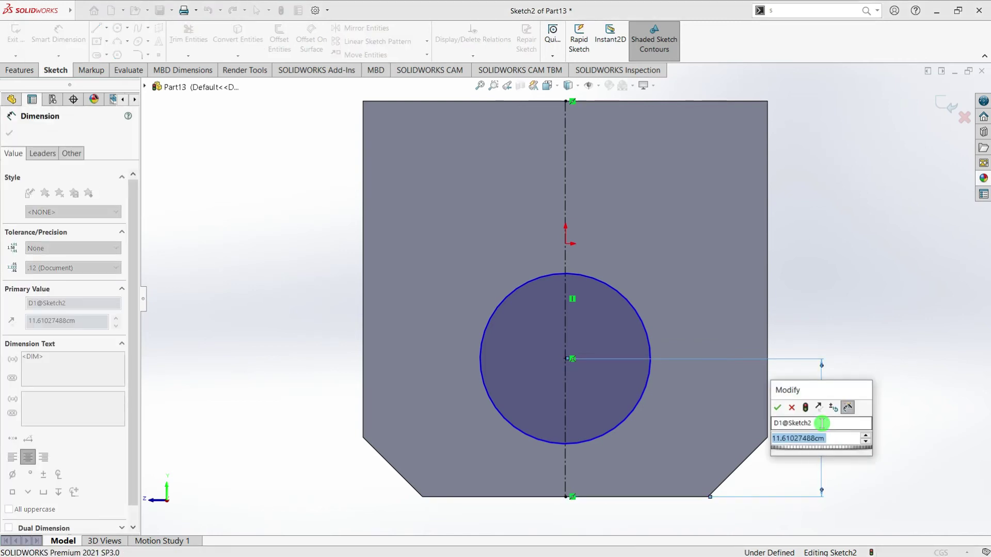
type("18")
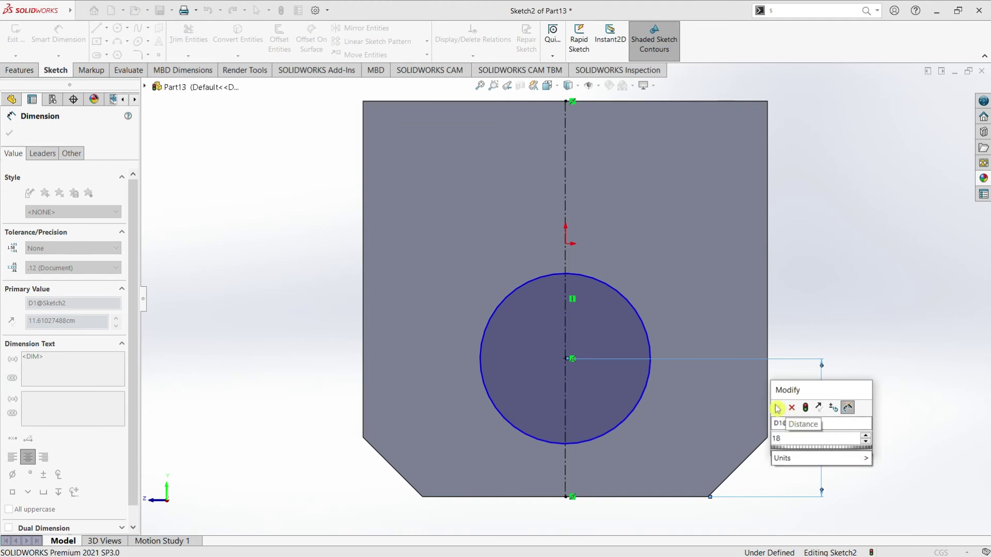
left_click(778, 408)
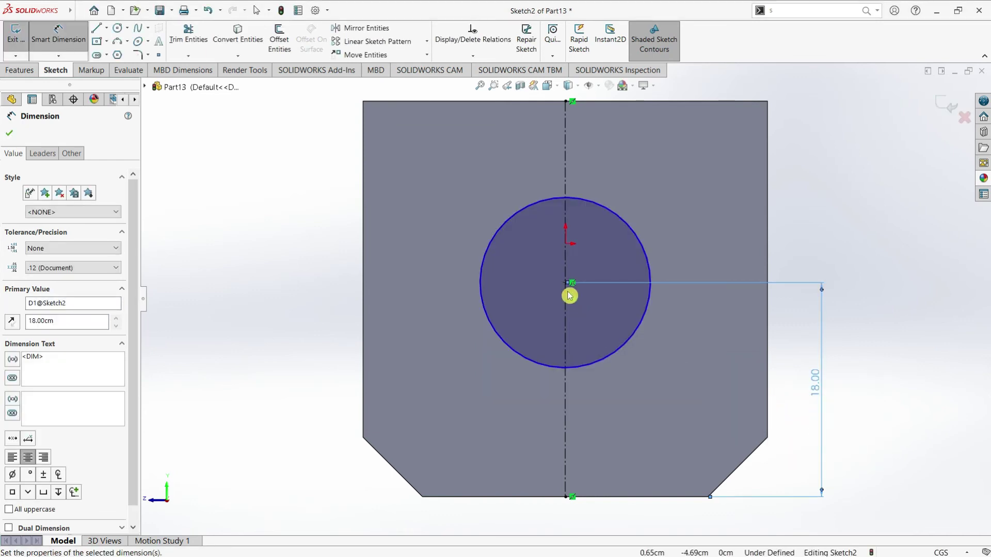
left_click(642, 319)
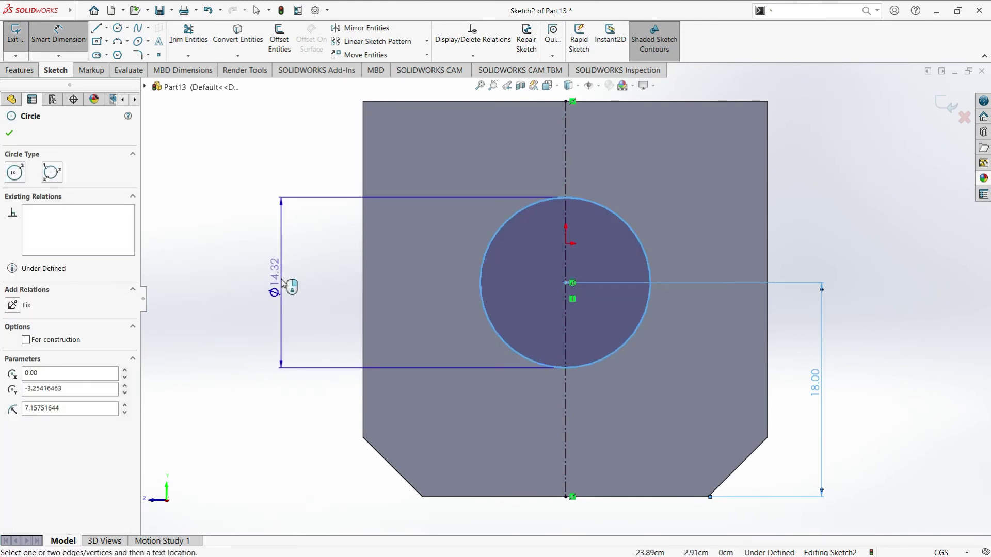
left_click(283, 283)
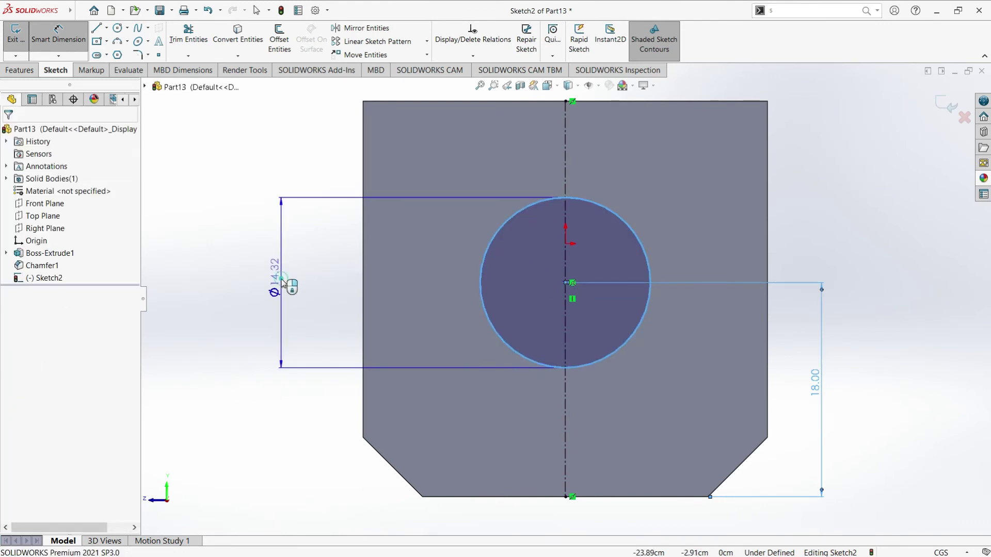
left_click(282, 283)
type("12")
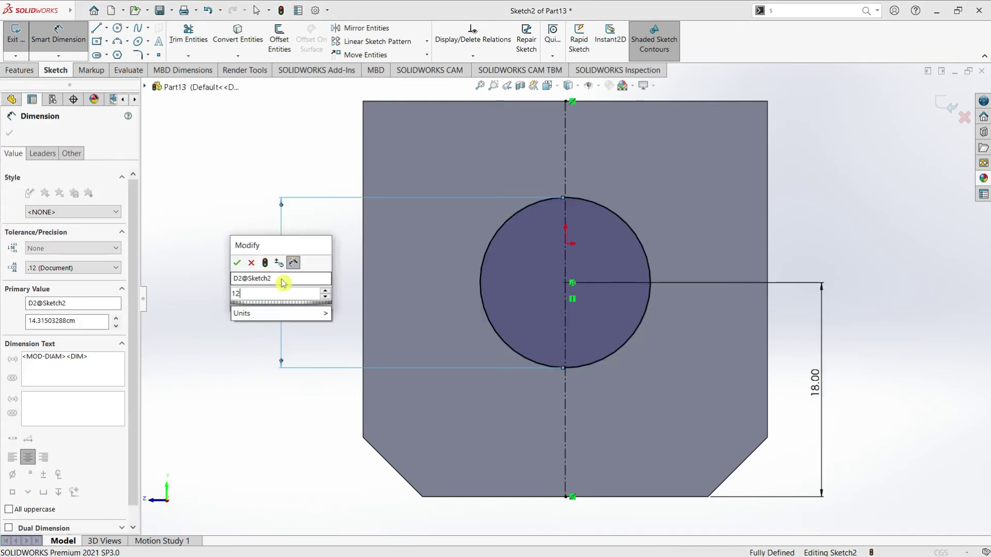
left_click(238, 264)
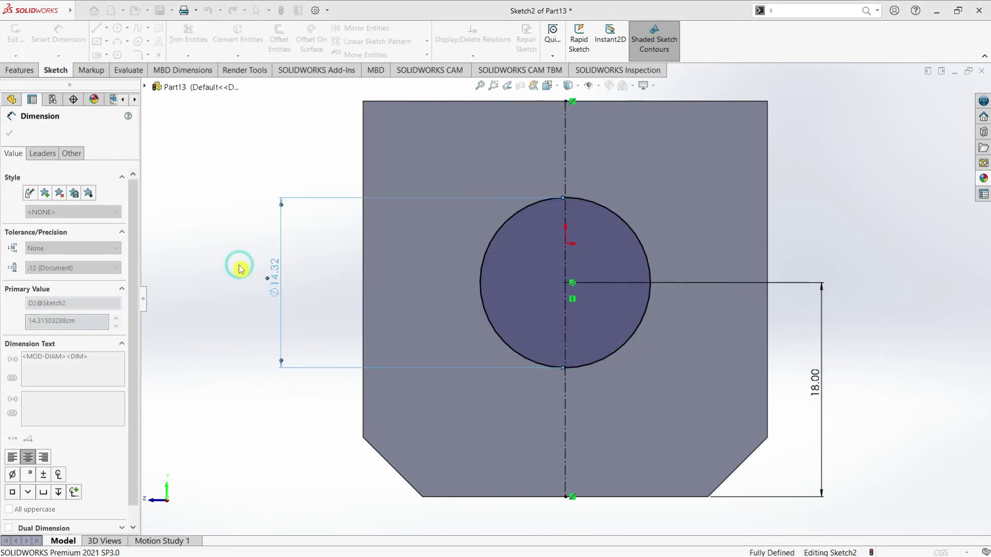
left_click(13, 135)
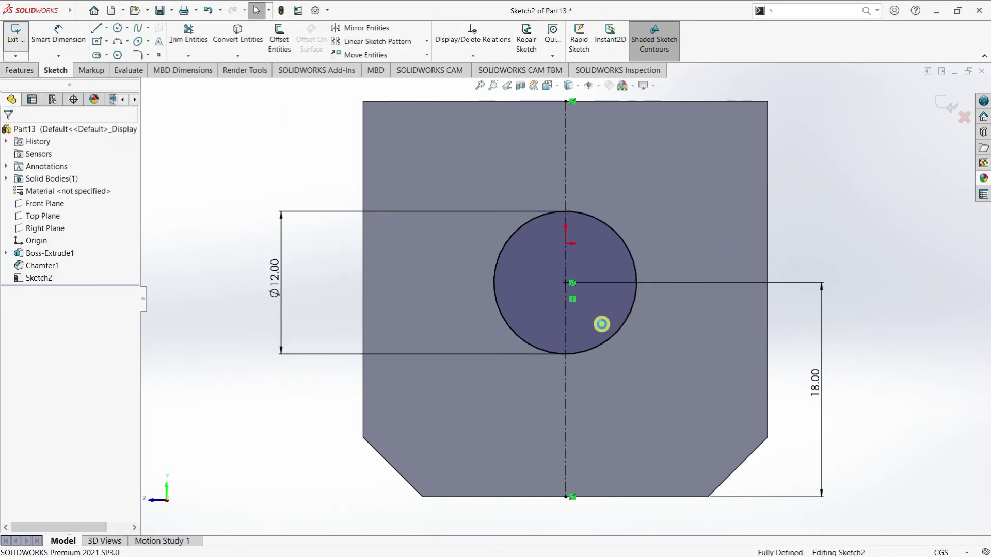
Cut the Ø12 circle Up To Surface at the chosen face, creating Cut-Extrude1
key("e")
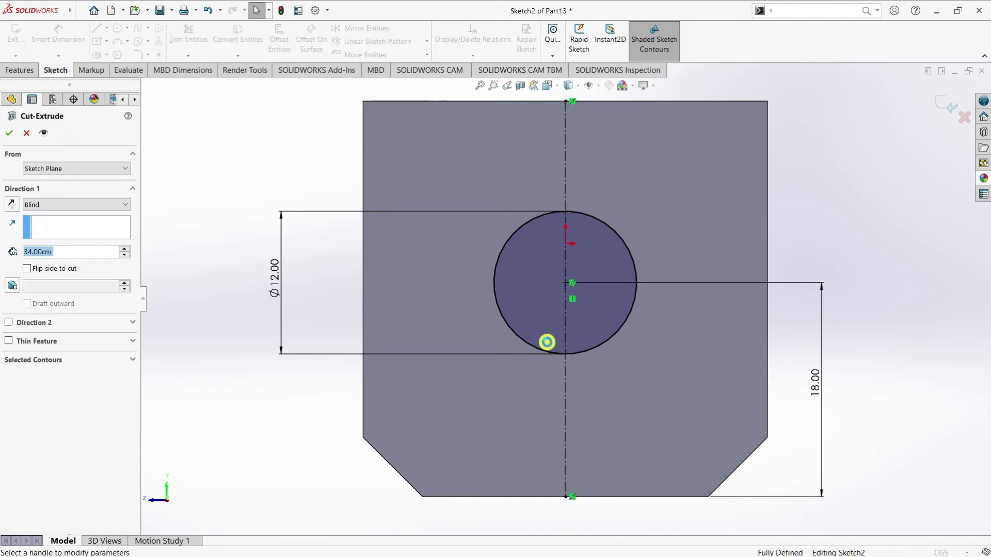
left_click(66, 215)
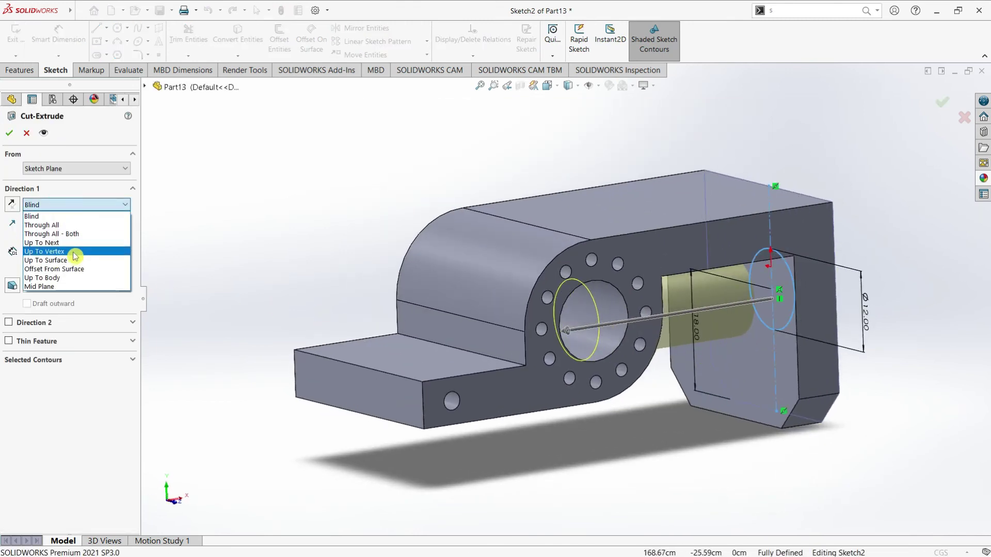
left_click(76, 260)
left_click(690, 410)
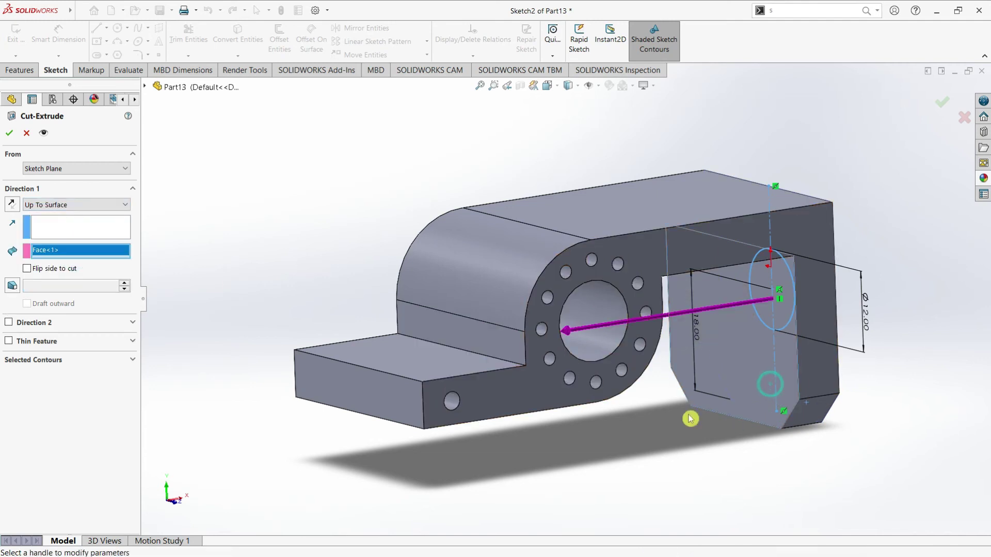
left_click(10, 136)
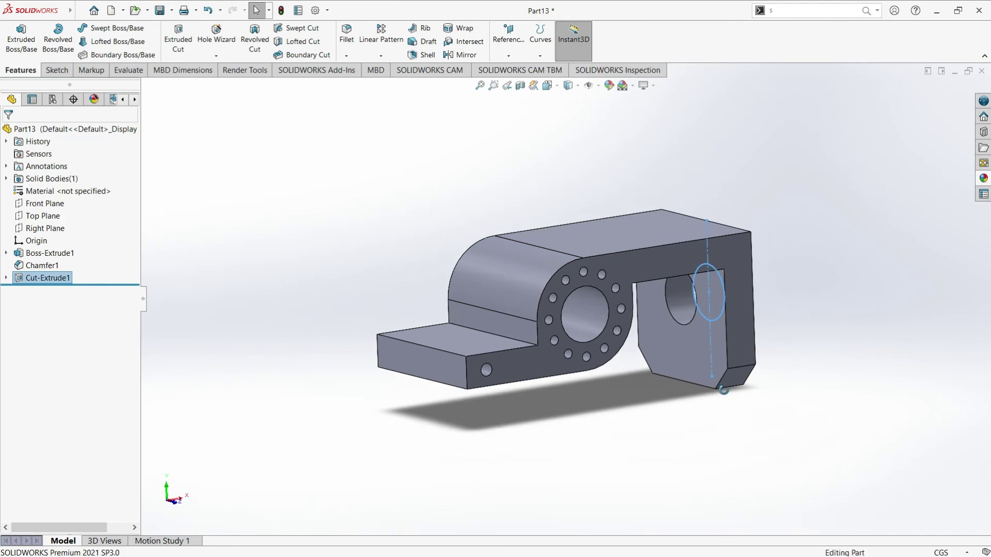
middle_click_drag(729, 460, 653, 452)
left_click(767, 413)
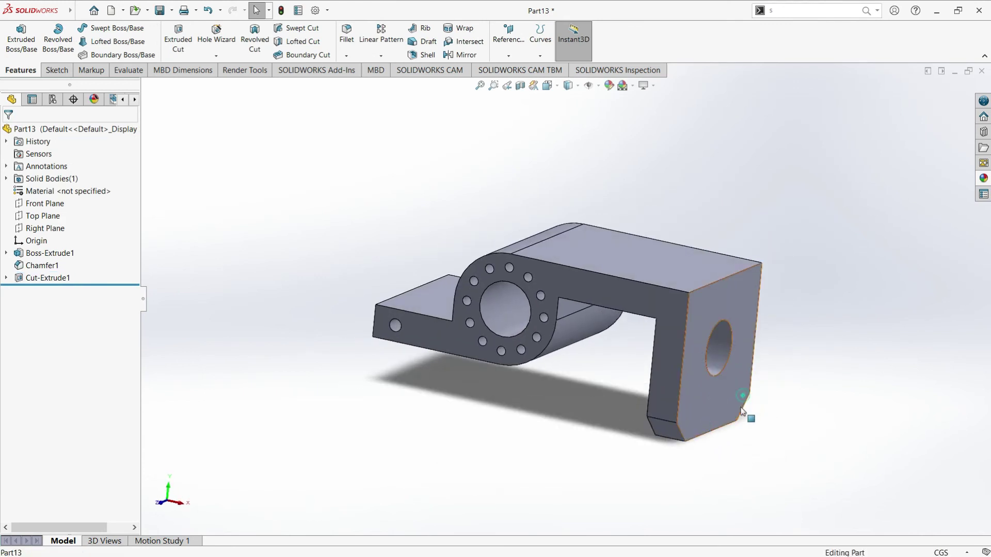
Sketch on the holed end face viewed Normal To, converting the hole's circular edge
left_click(722, 371)
left_click(671, 310)
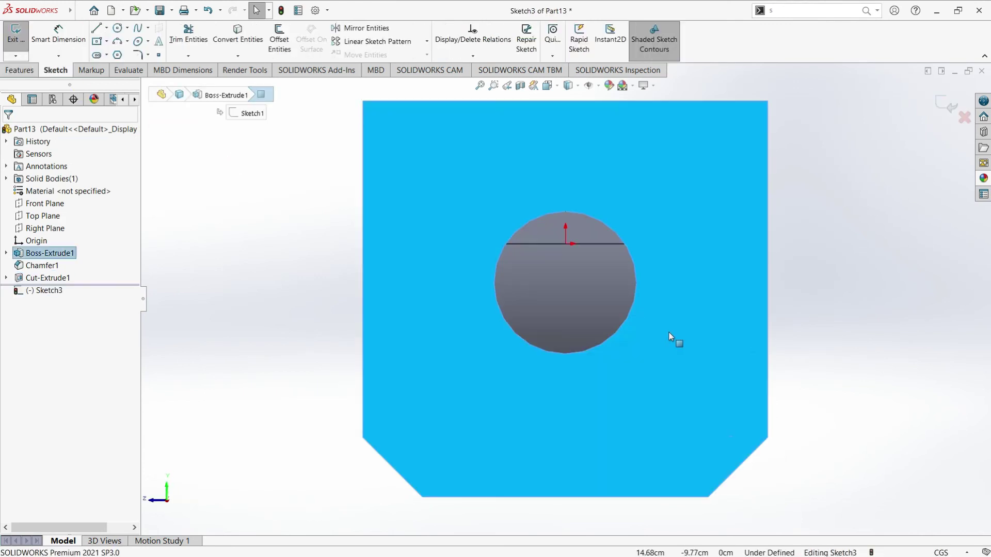
left_click(851, 306)
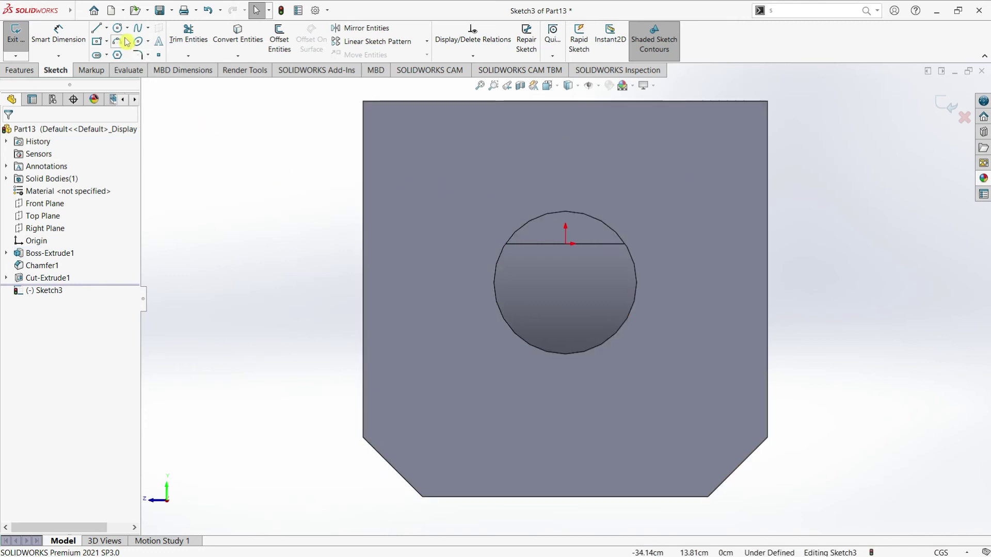
left_click(237, 33)
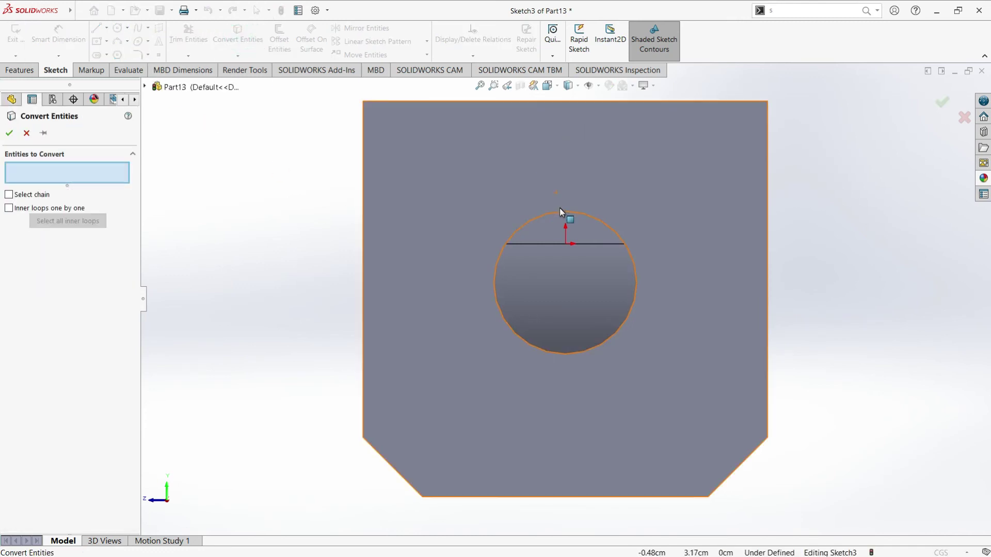
left_click(557, 212)
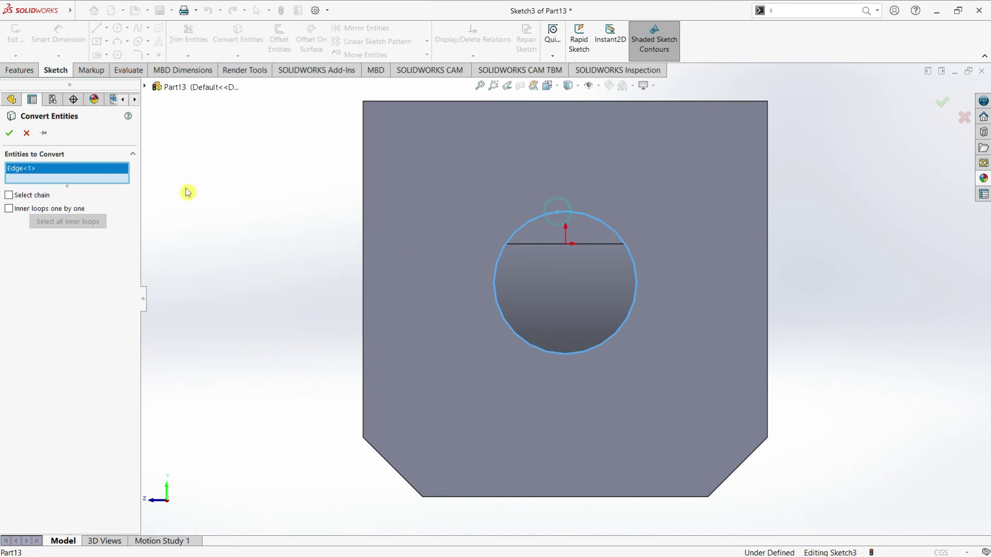
left_click(10, 132)
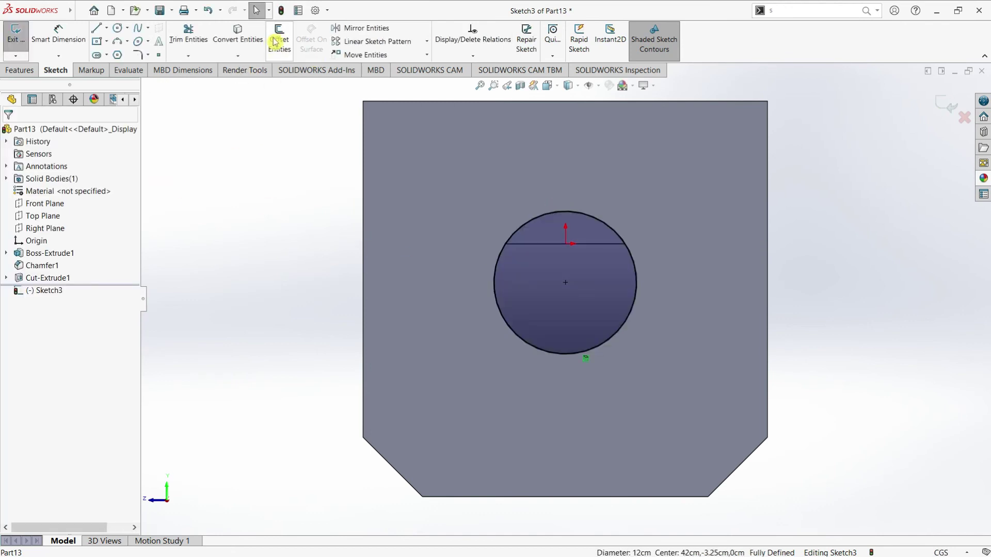
Offset the converted circle 2.5 cm outward to form a concentric ring
left_click(279, 39)
left_click(522, 226)
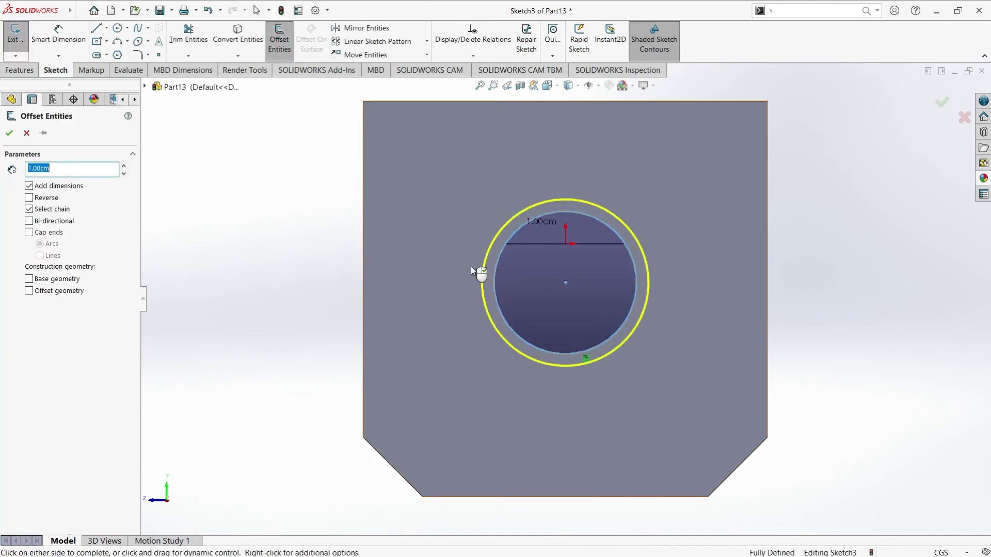
key("Return")
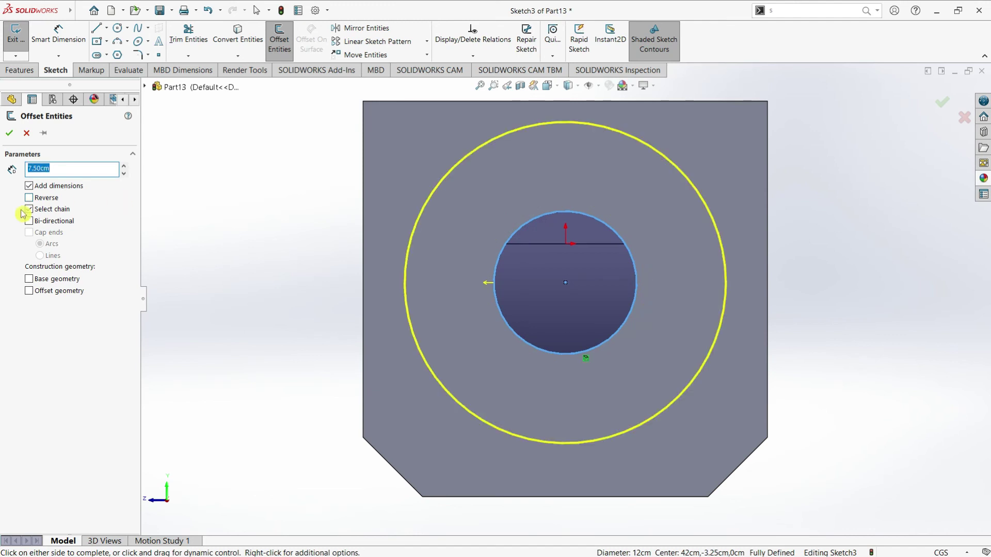
type("2")
key("Return")
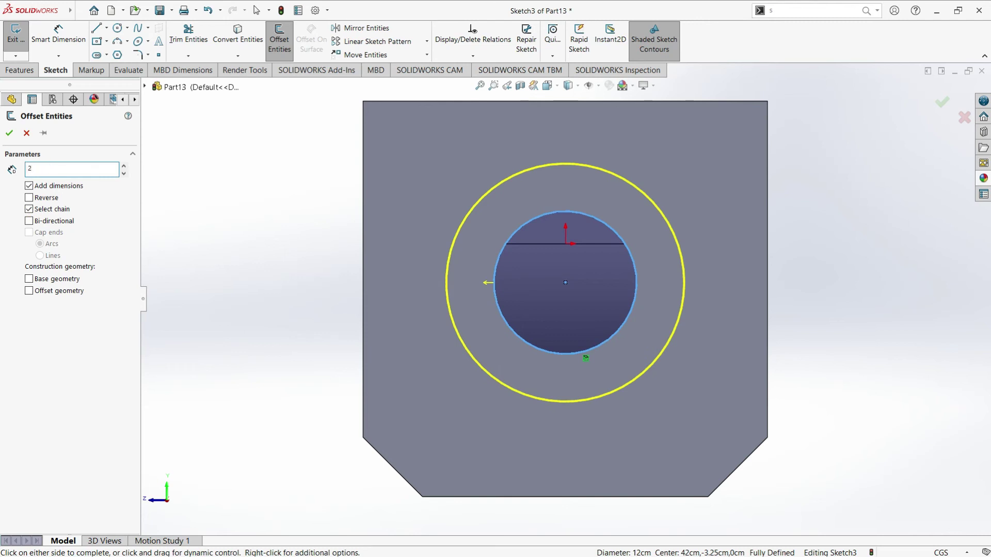
type(".5")
key("Return")
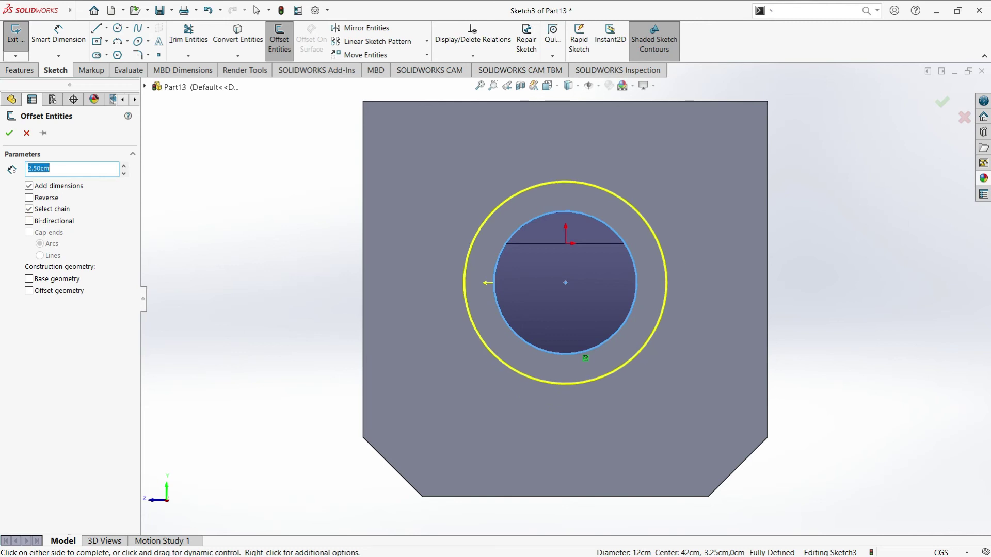
Confirm the offset and extrude the ring 18 cm as a merged tubular boss, Boss-Extrude2
left_click(9, 134)
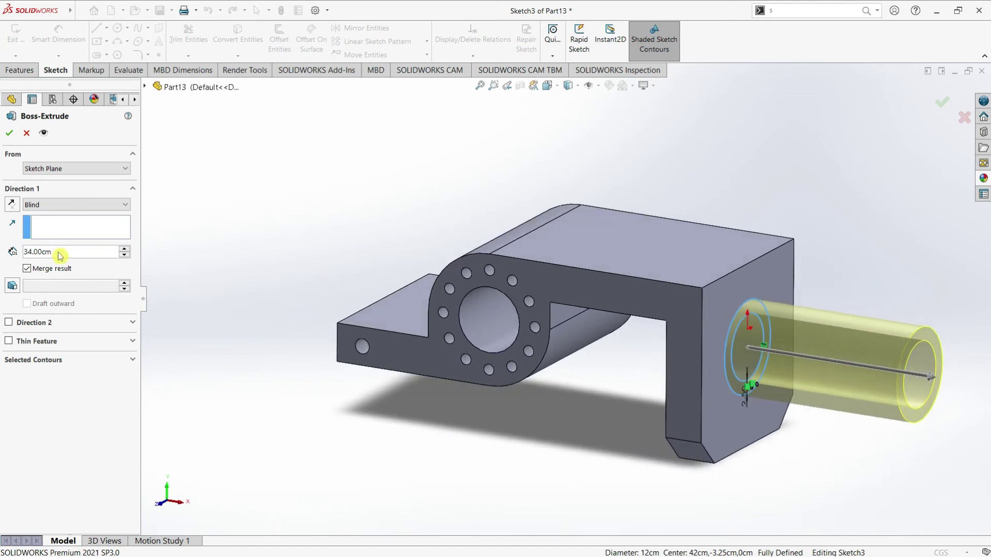
type("18")
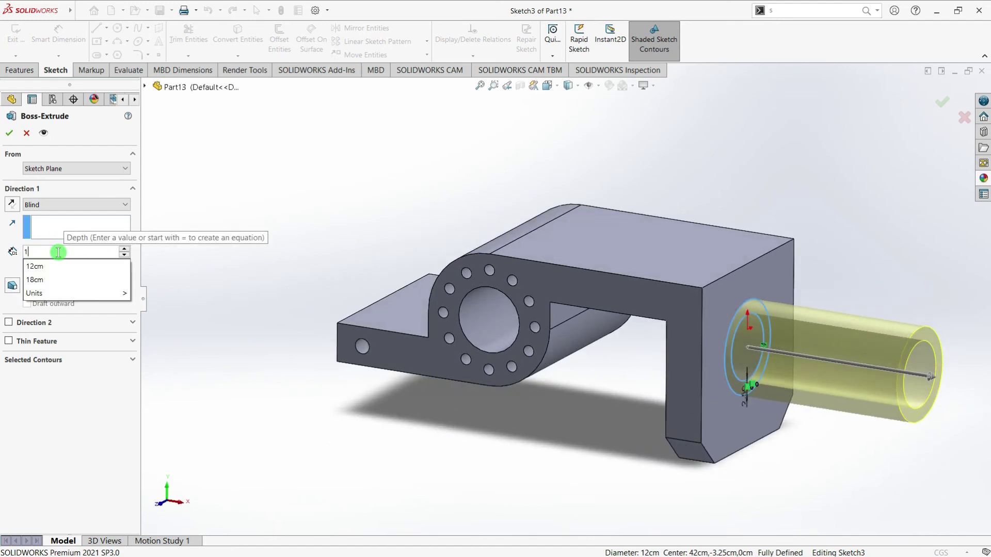
key("Return")
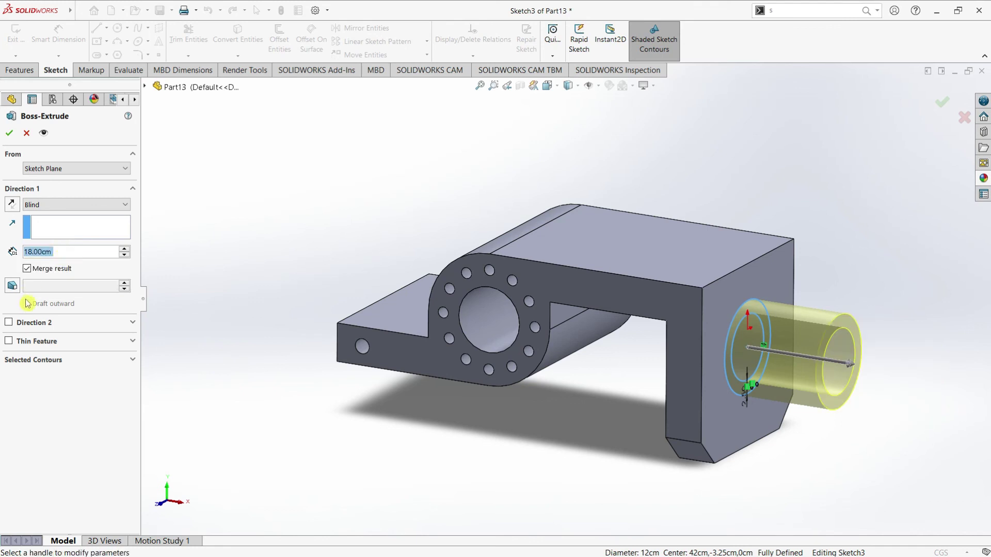
left_click(9, 135)
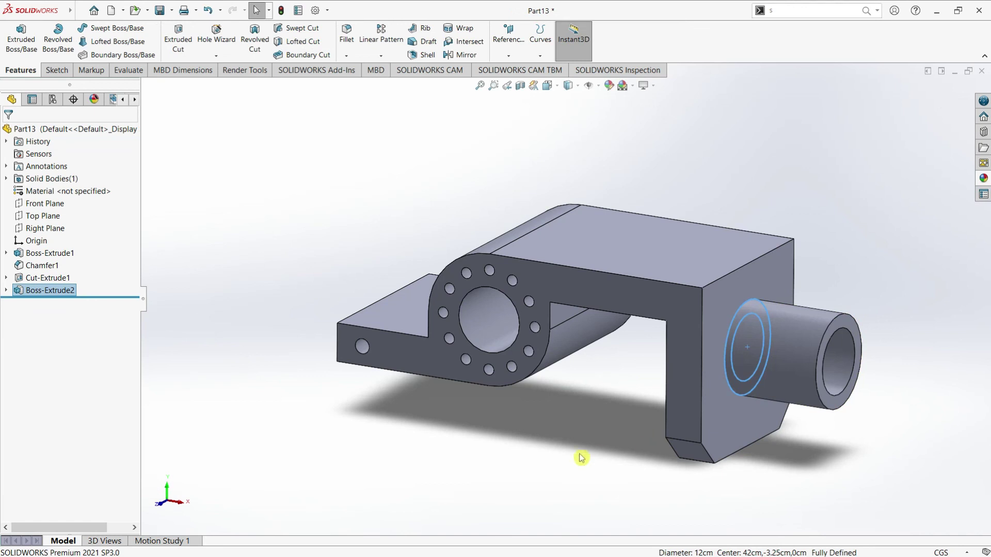
left_click(706, 495)
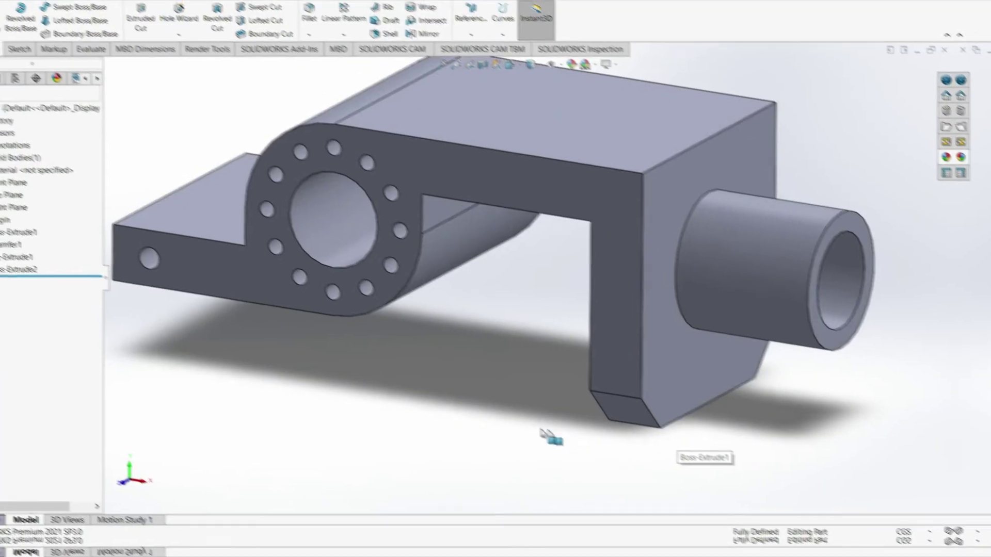
mouse_move(550, 434)
middle_mouse_down()
mouse_move(568, 350)
mouse_move(648, 423)
mouse_move(588, 397)
mouse_move(581, 436)
mouse_move(644, 369)
mouse_move(593, 401)
mouse_move(580, 394)
mouse_move(557, 310)
middle_mouse_up()
scroll(571, 381, "up", 3)
scroll(563, 354, "up", 1)
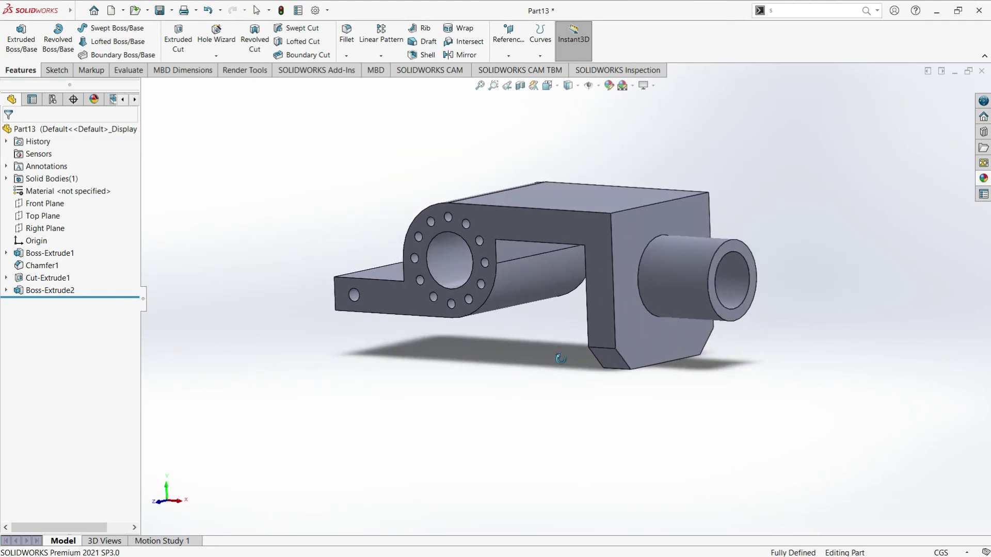
scroll(568, 369, "up", 1)
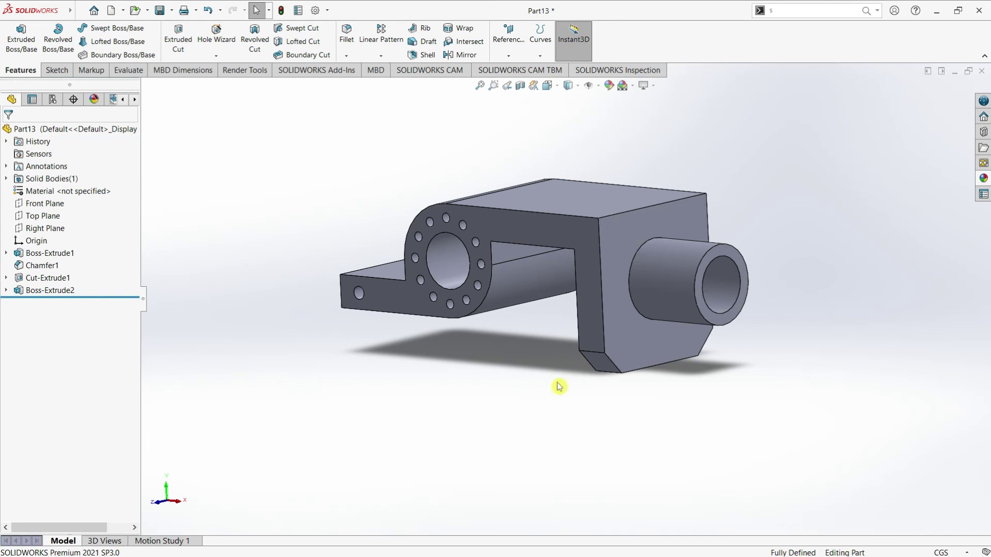
middle_click_drag(558, 386, 575, 360)
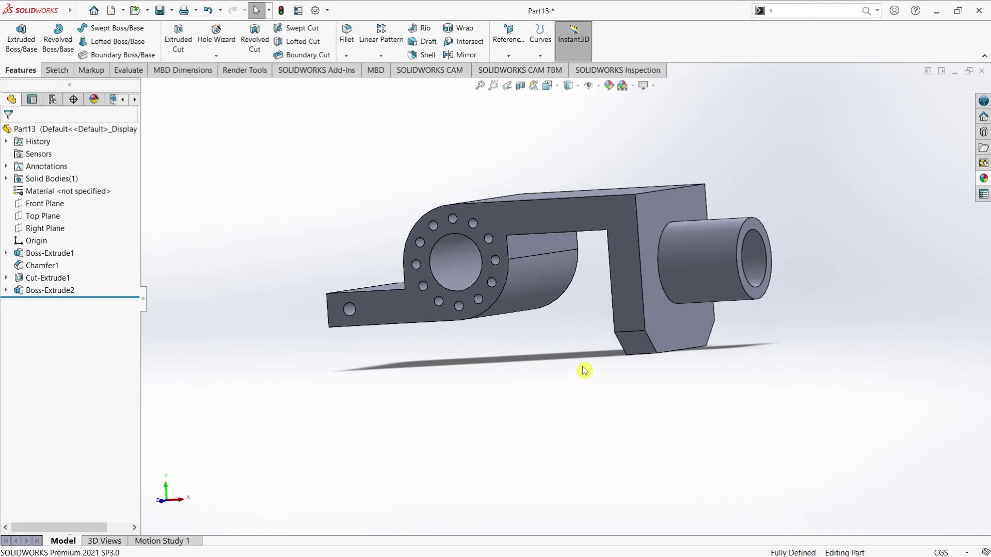
scroll(537, 413, "up", 2)
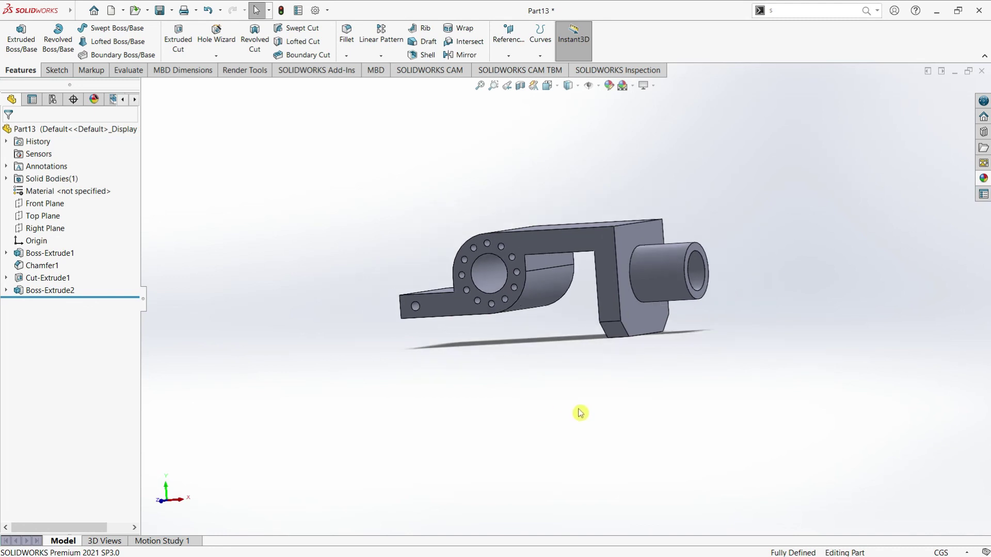
middle_click_drag(580, 413, 578, 249)
scroll(586, 298, "down", 3)
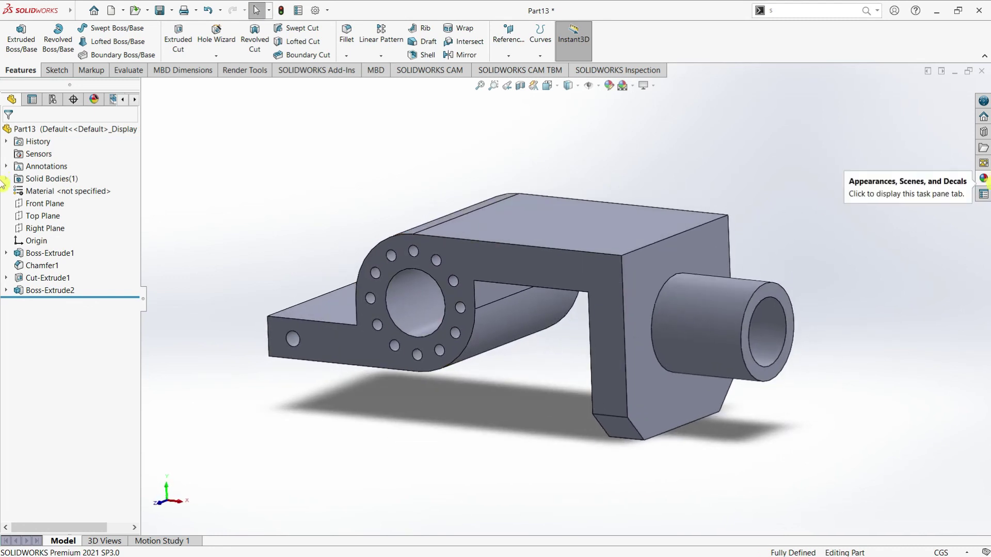
Apply blue gloss plastic to the whole part and orbit and zoom to inspect it
left_click(983, 179)
left_click_drag(898, 438, 668, 449)
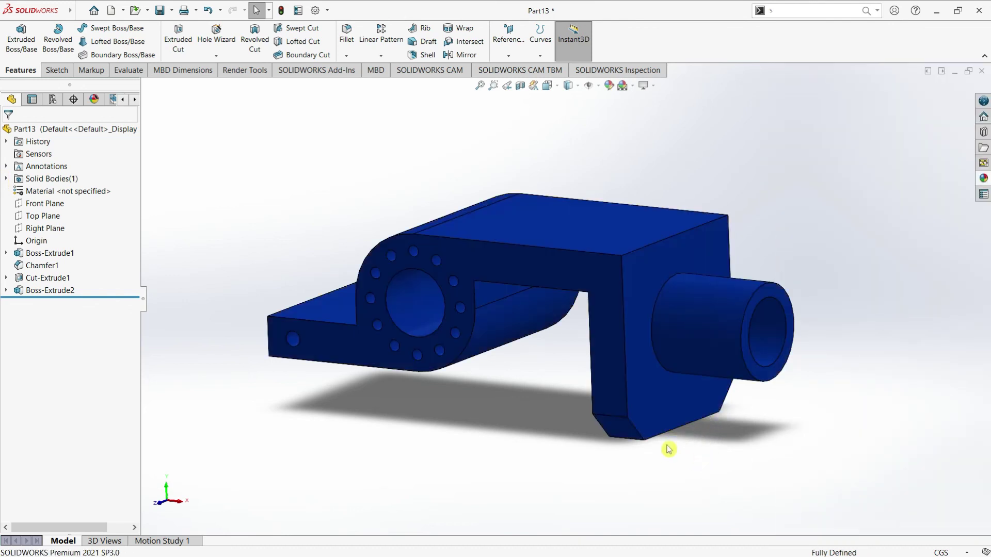
scroll(582, 418, "down", 2)
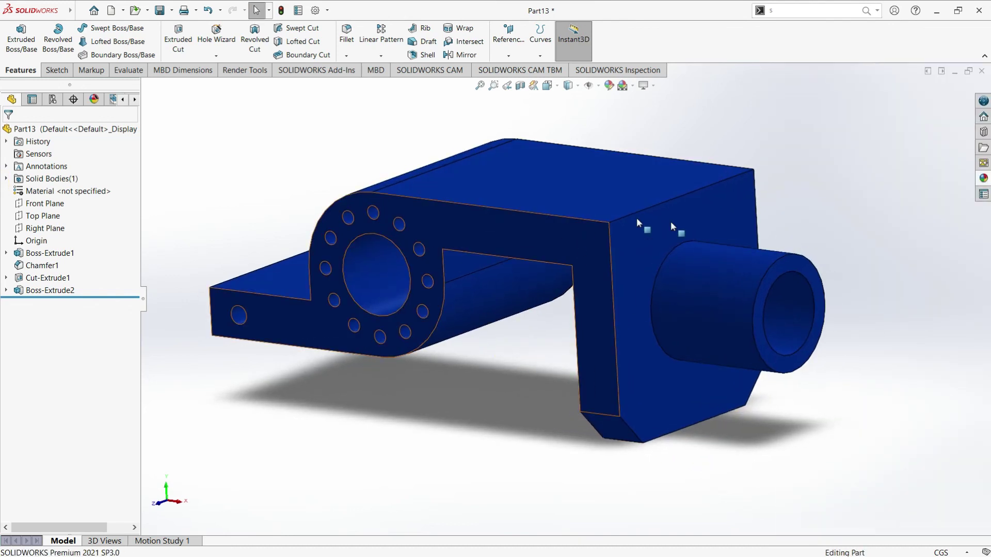
middle_click_drag(636, 218, 565, 304)
scroll(521, 264, "down", 1)
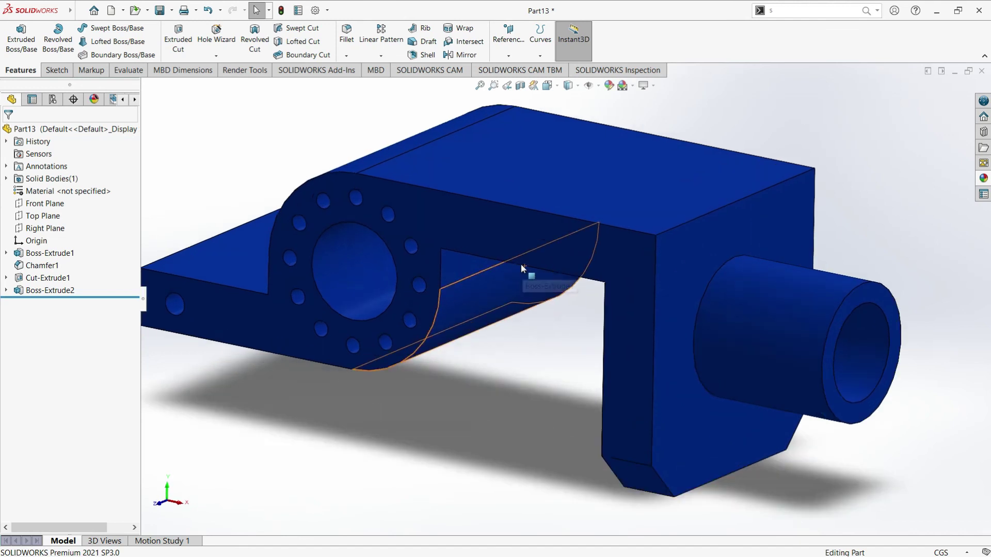
scroll(515, 269, "up", 3)
left_click(480, 369)
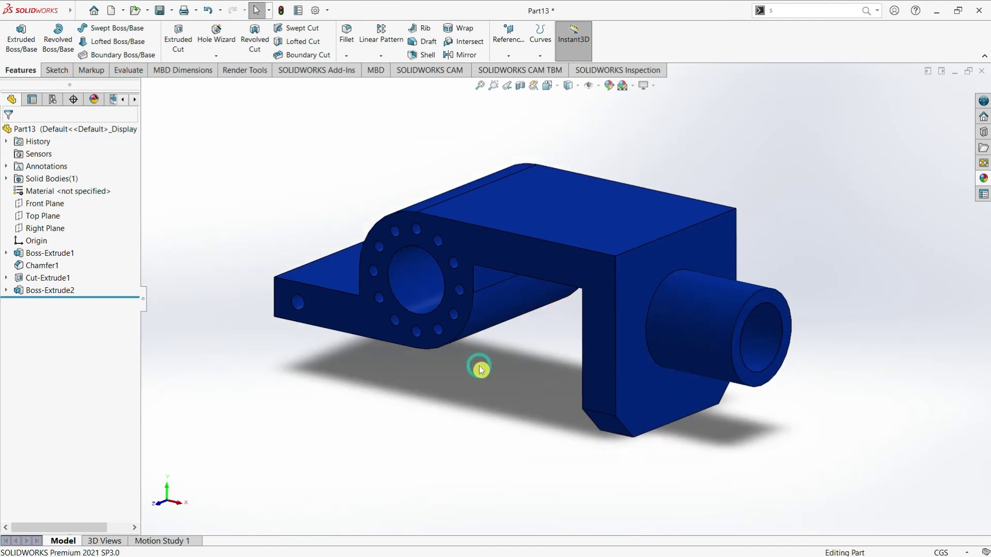